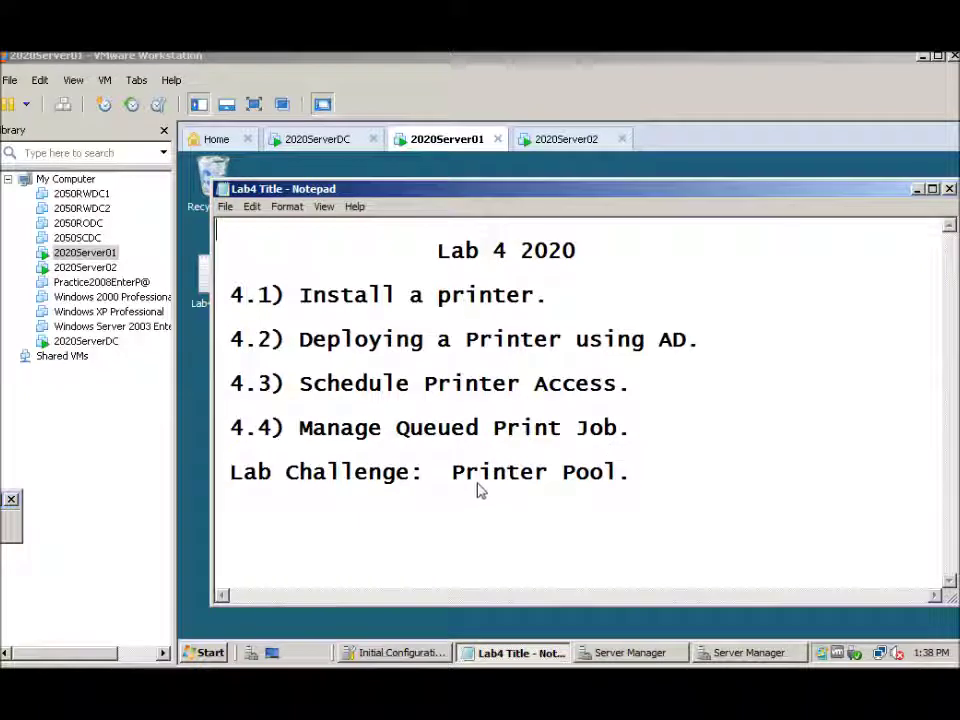
Step: Close the Lab4 Title notes and check the installed roles in Server Manager on 2020Server01
click(949, 189)
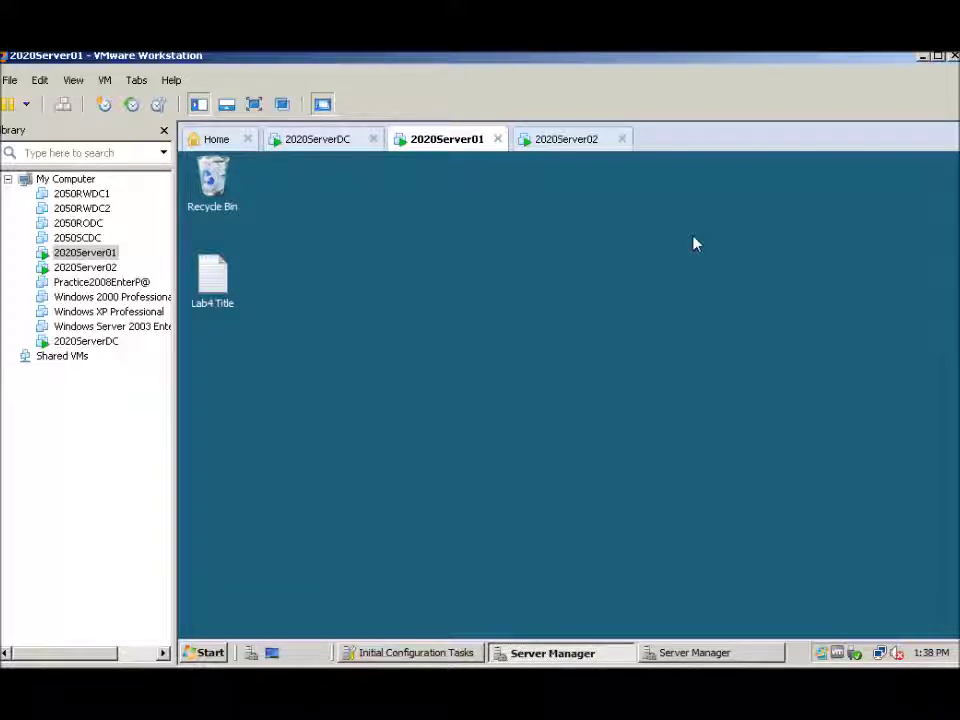
click(675, 655)
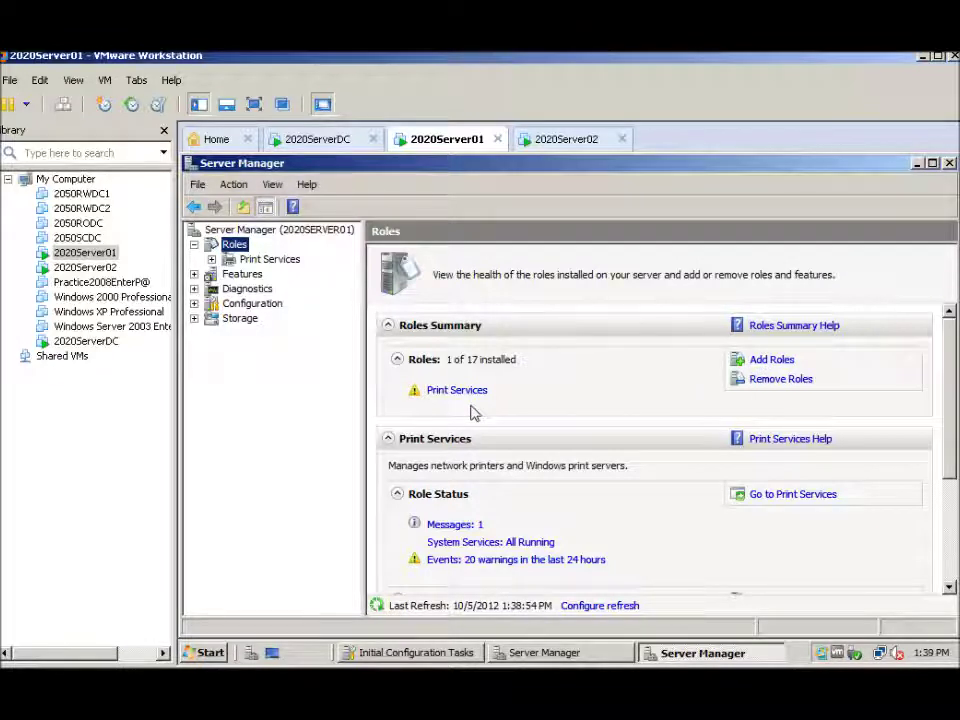
click(949, 164)
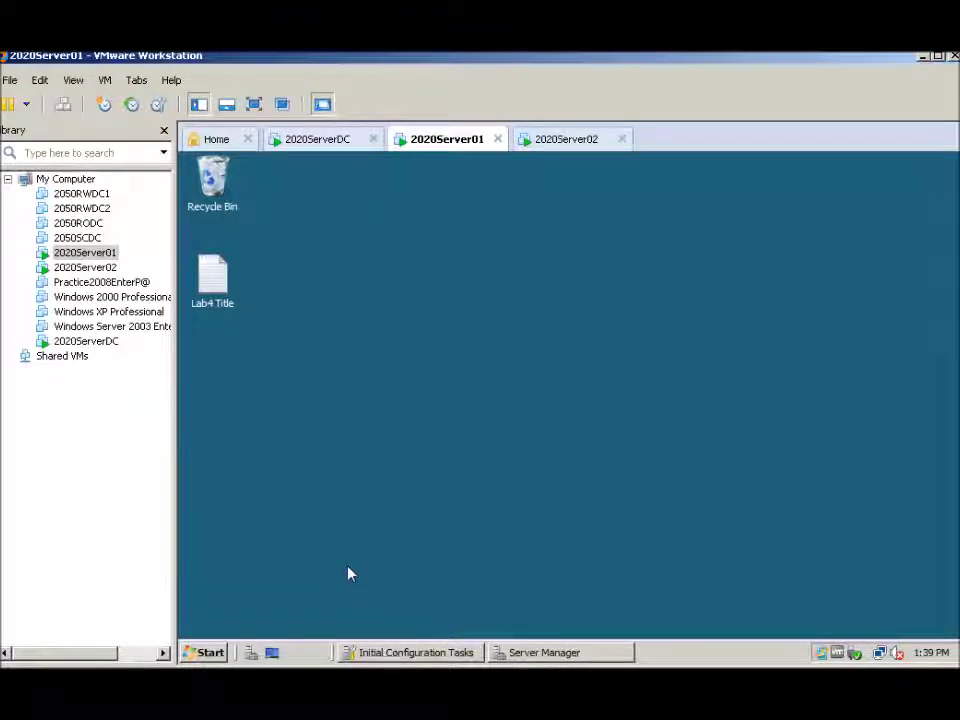
Step: Open the Print Management console on 2020Server01 and allow it to run with elevated permission
click(210, 653)
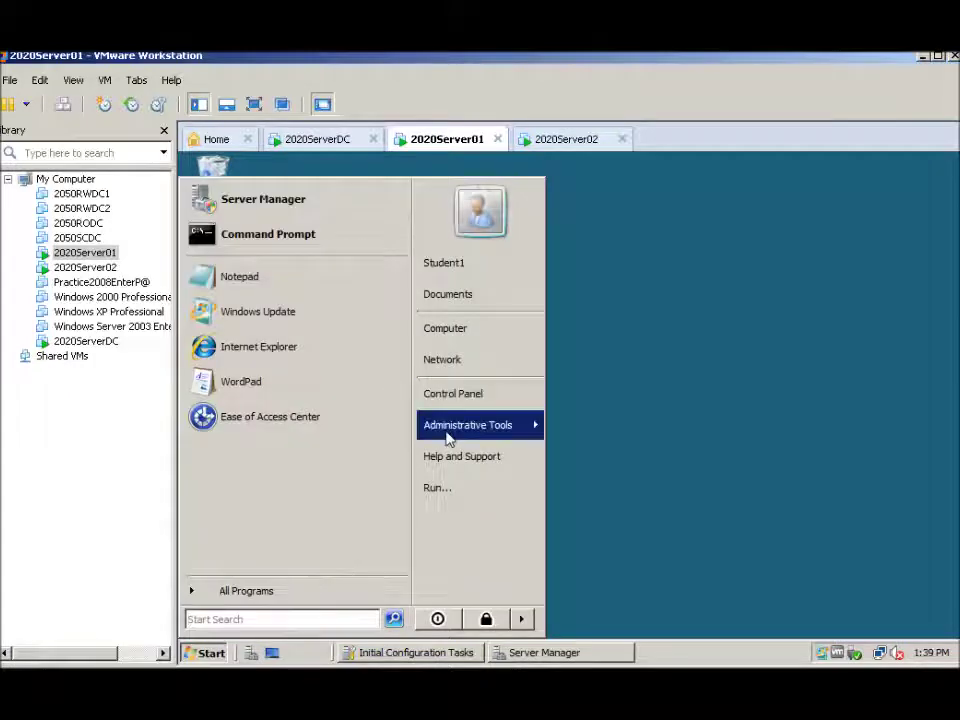
mouse_move(449, 438)
click(607, 469)
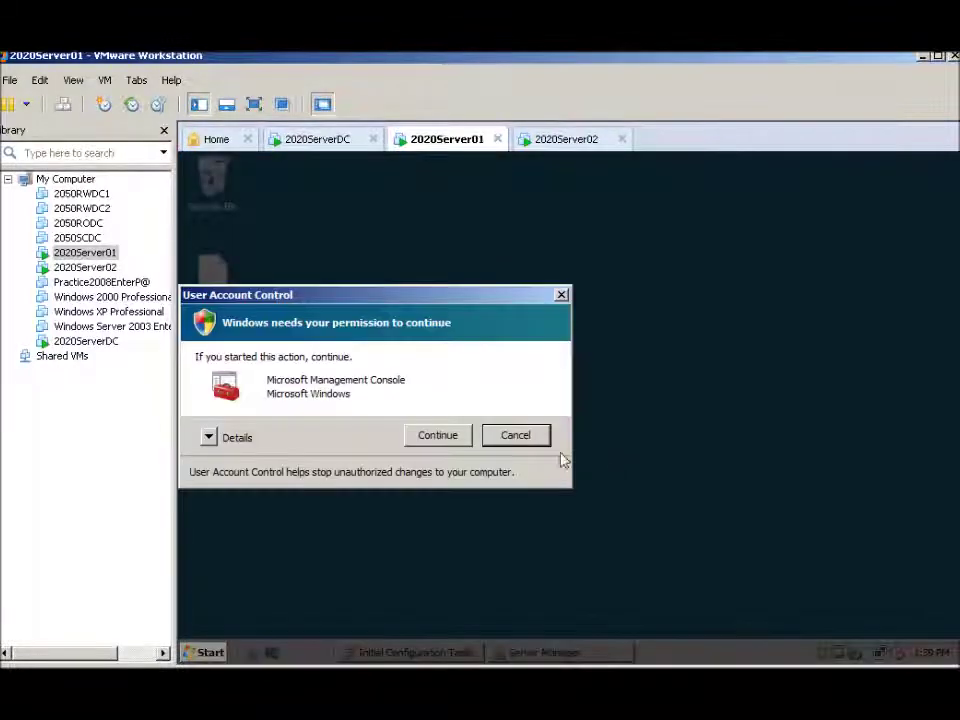
click(445, 441)
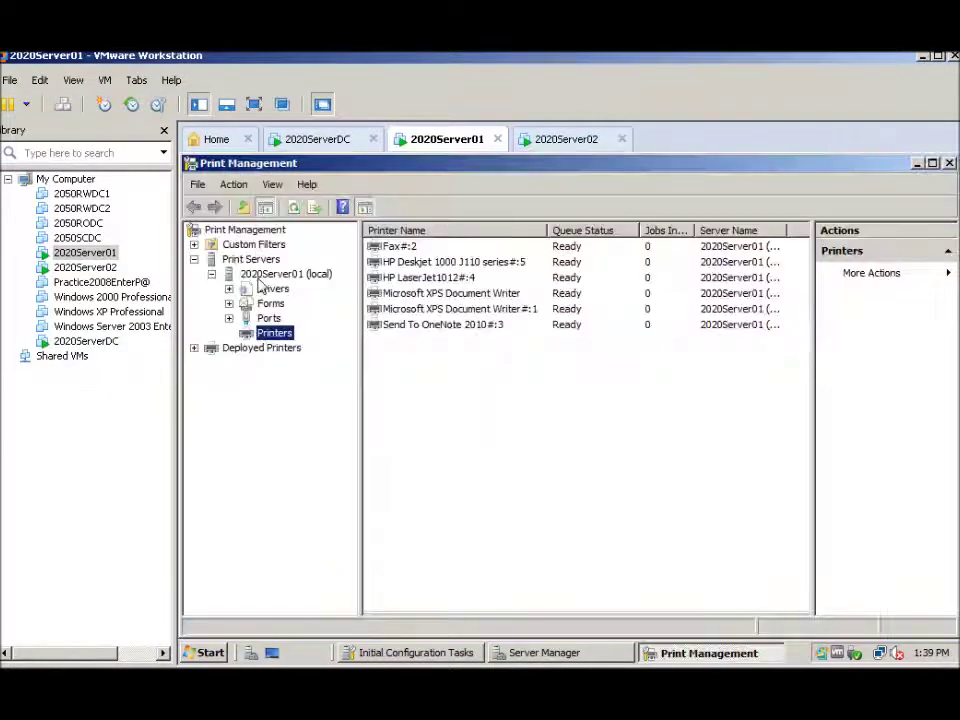
Step: Add a printer to 2020Server01 on the existing LPT1 port, with a new Generic MS Publisher Color Printer driver
click(258, 276)
right_click(258, 280)
click(268, 281)
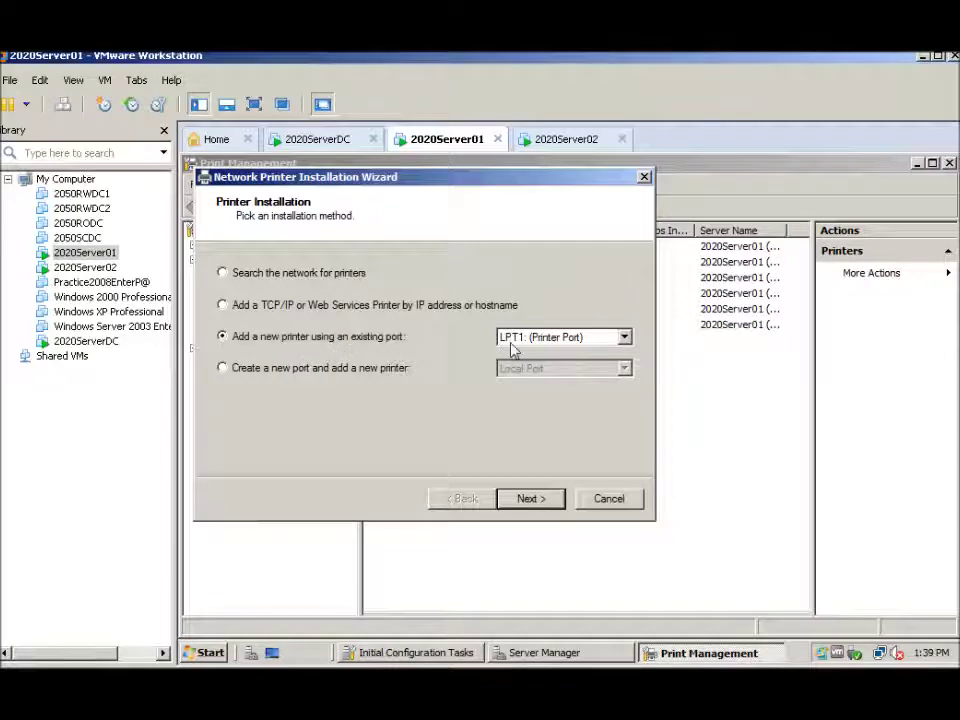
click(536, 499)
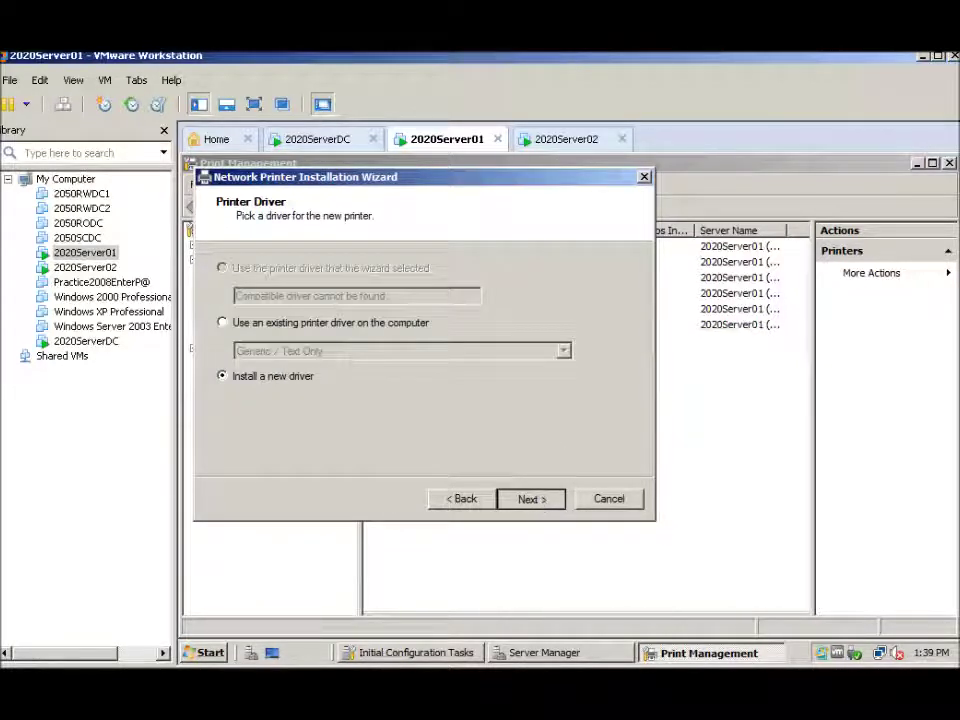
click(531, 499)
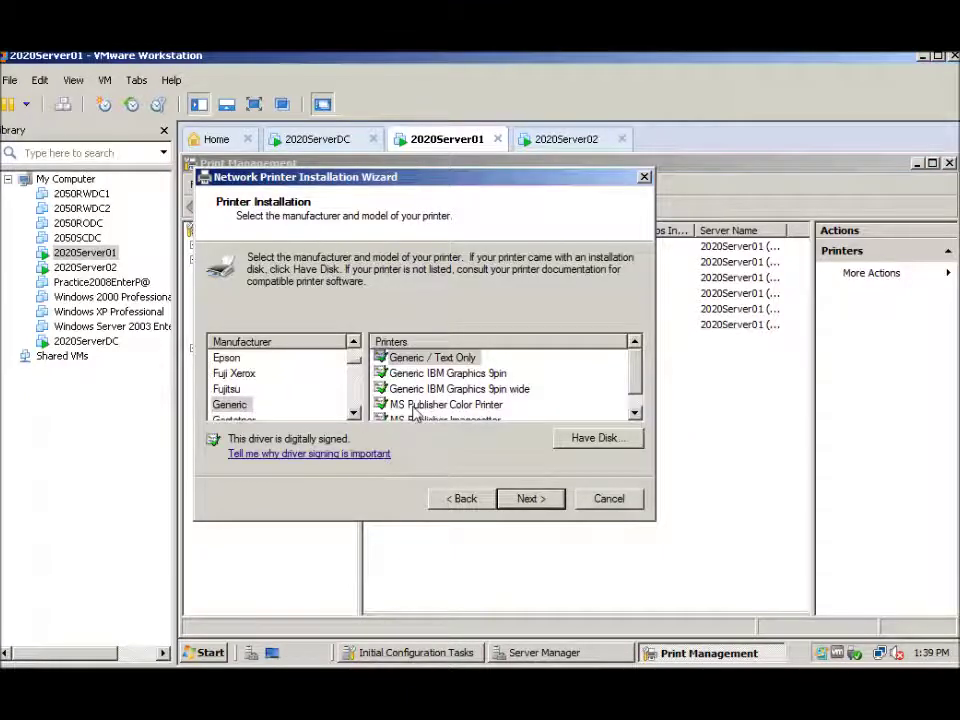
click(460, 405)
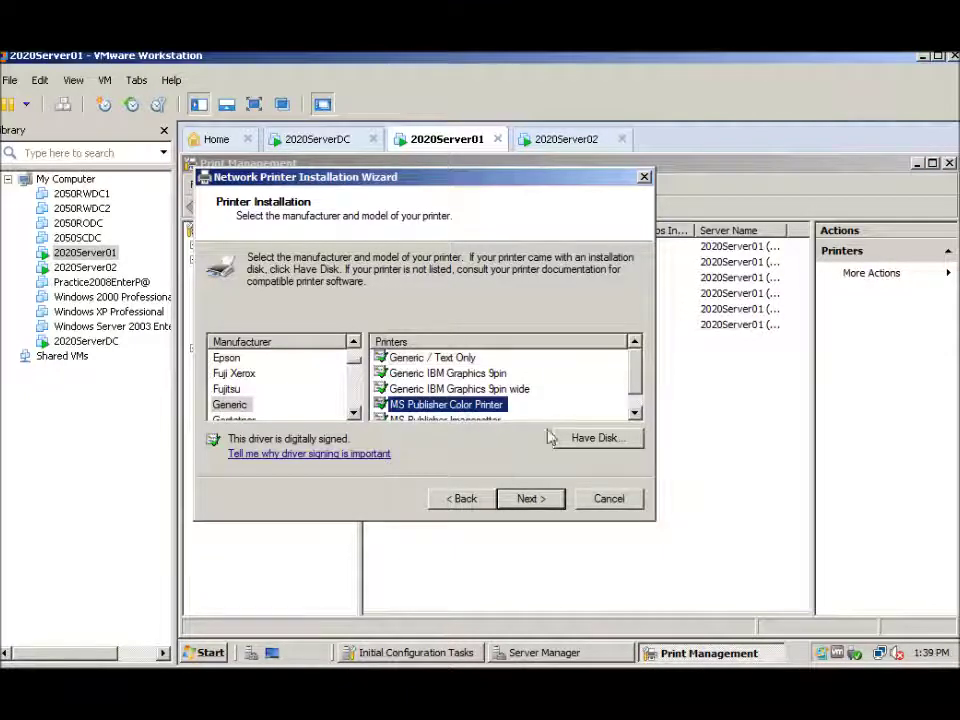
click(533, 499)
Step: Set both the printer name and share name to MSColor01 and install the shared printer
key(BackSpace)
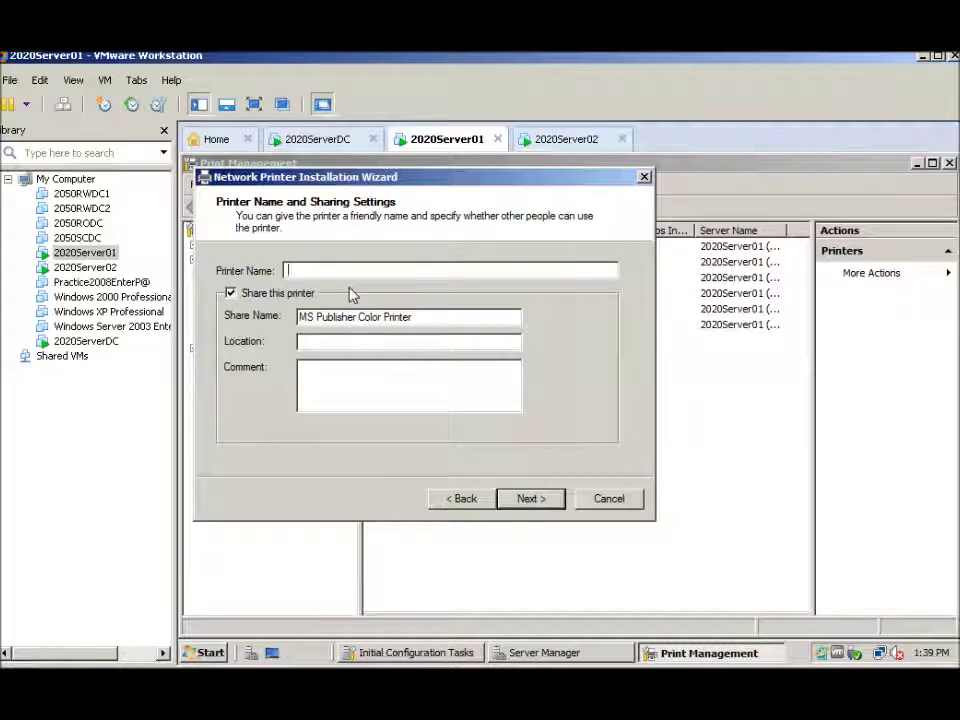
text(MSColor01)
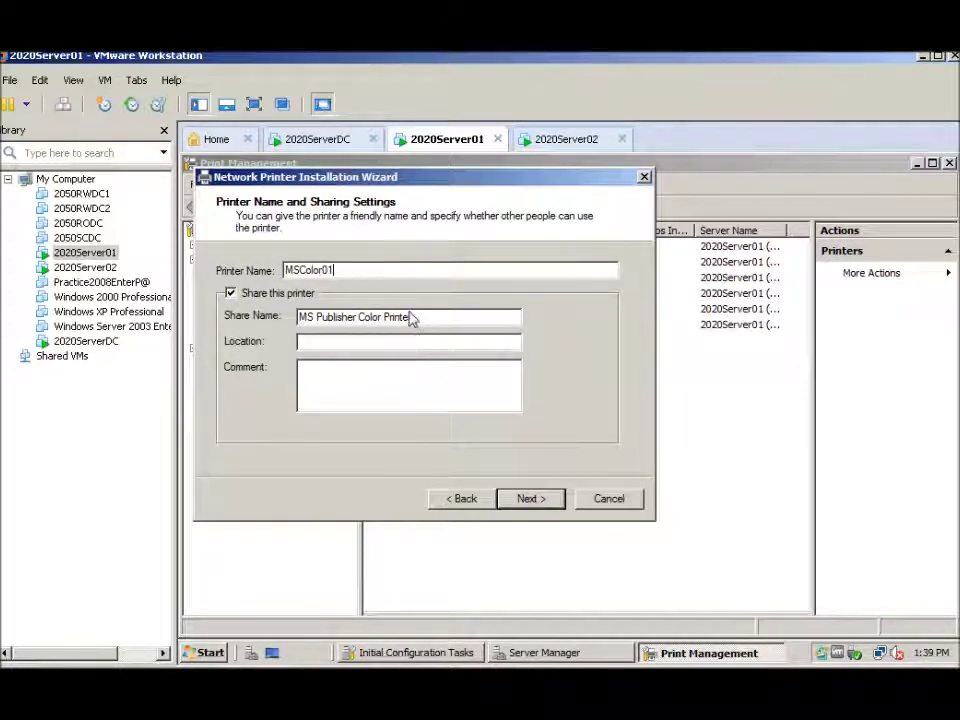
drag(410, 317, 279, 317)
text(M)
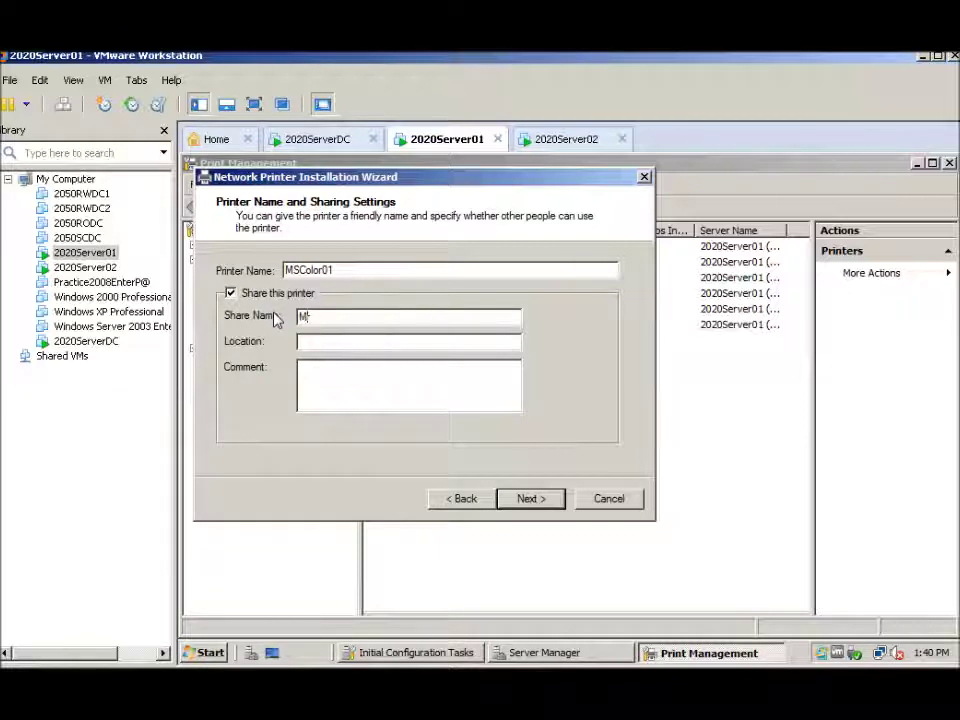
text(SCOlor01r)
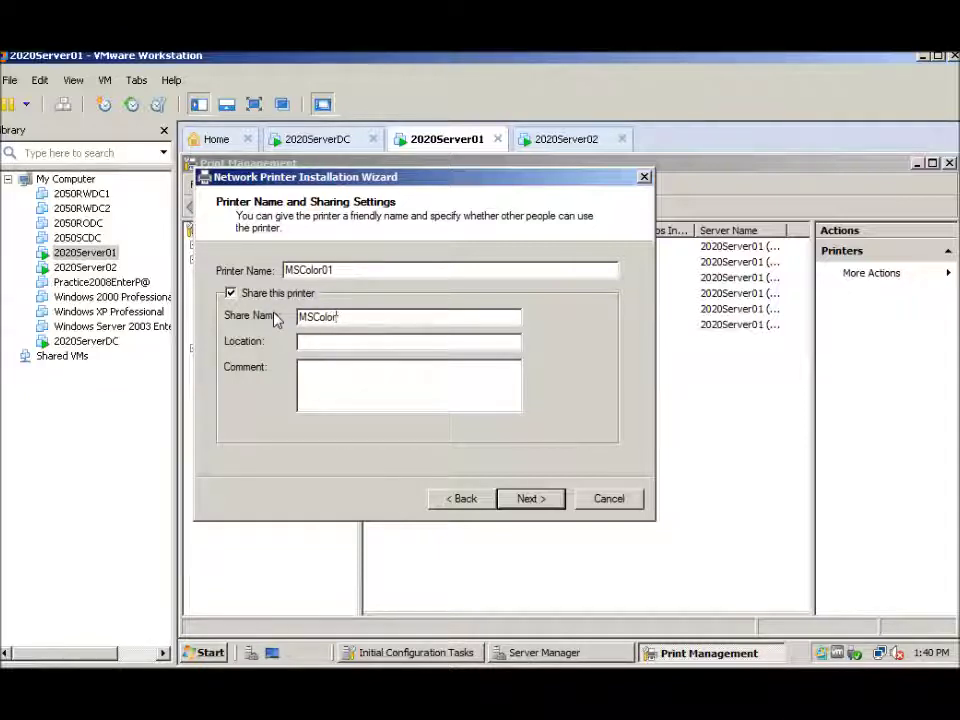
key(BackSpace)
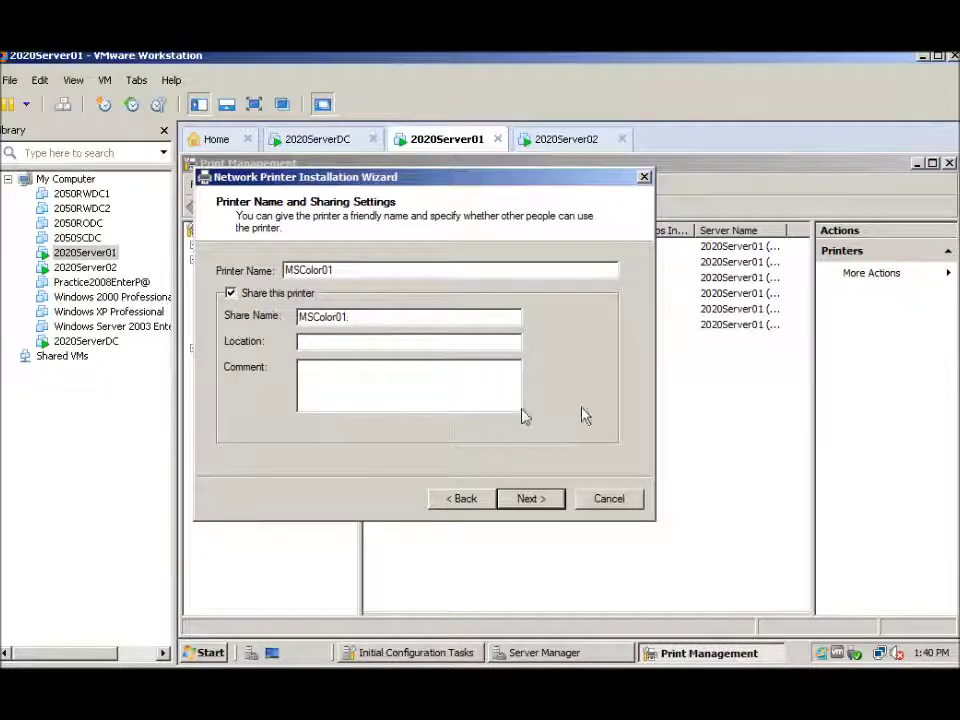
click(534, 498)
click(531, 499)
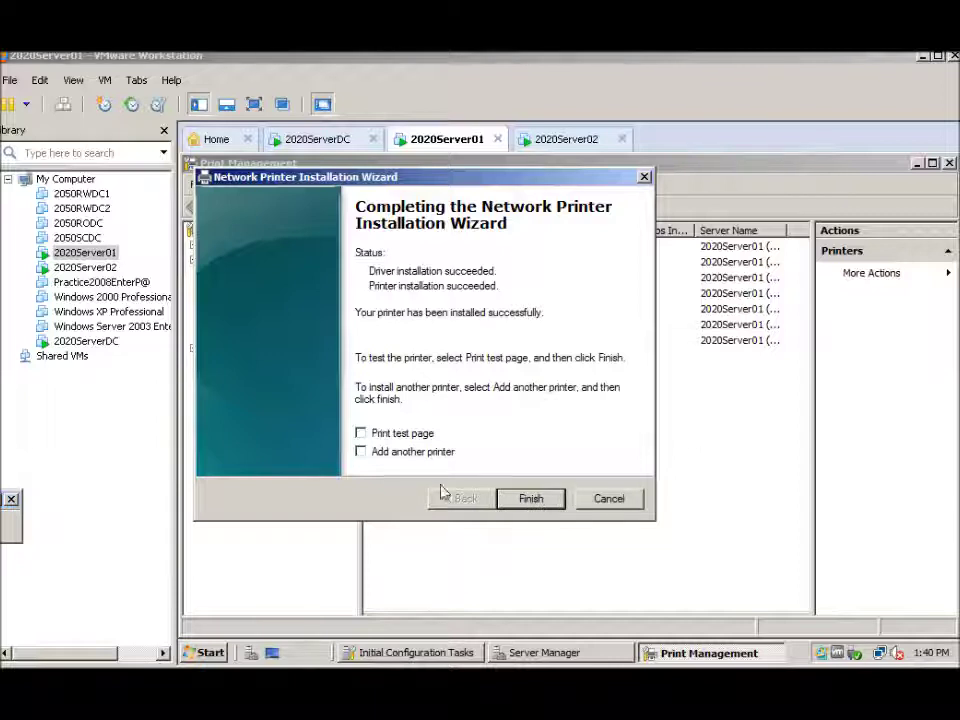
Step: Finish the first printer and add another on the existing LPT2 port, with a new Generic MS Publisher Imagesetter driver
click(531, 498)
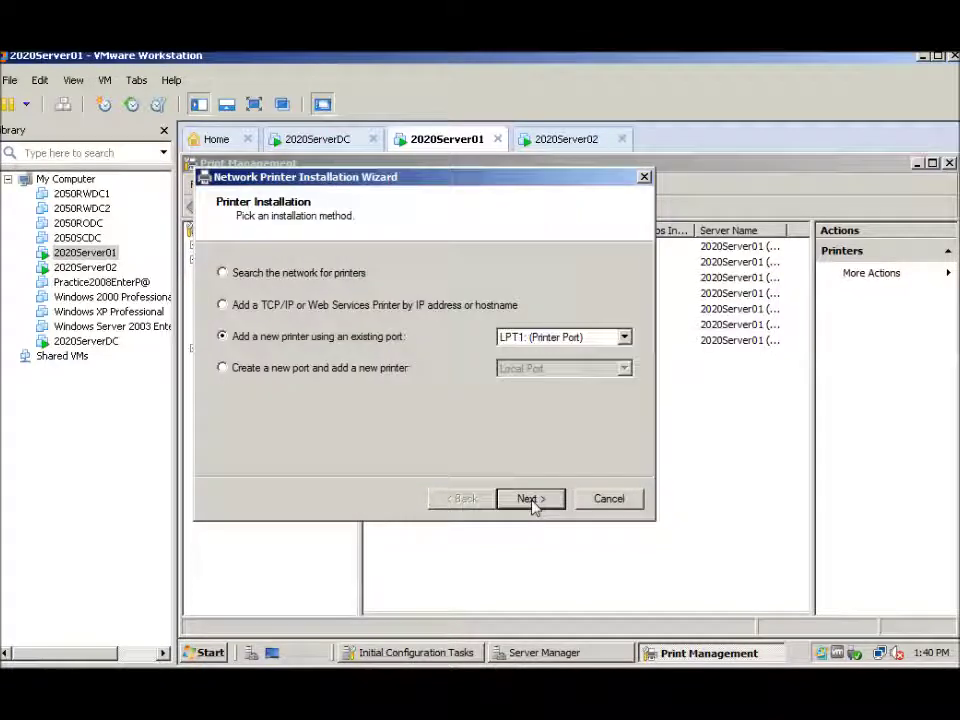
click(624, 338)
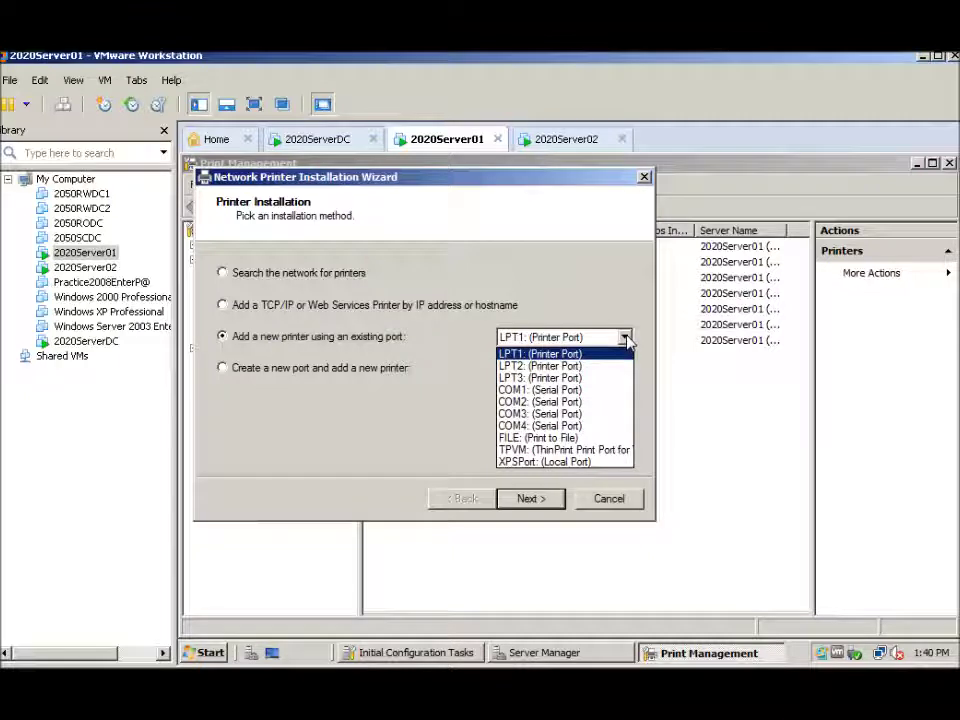
click(512, 366)
click(528, 500)
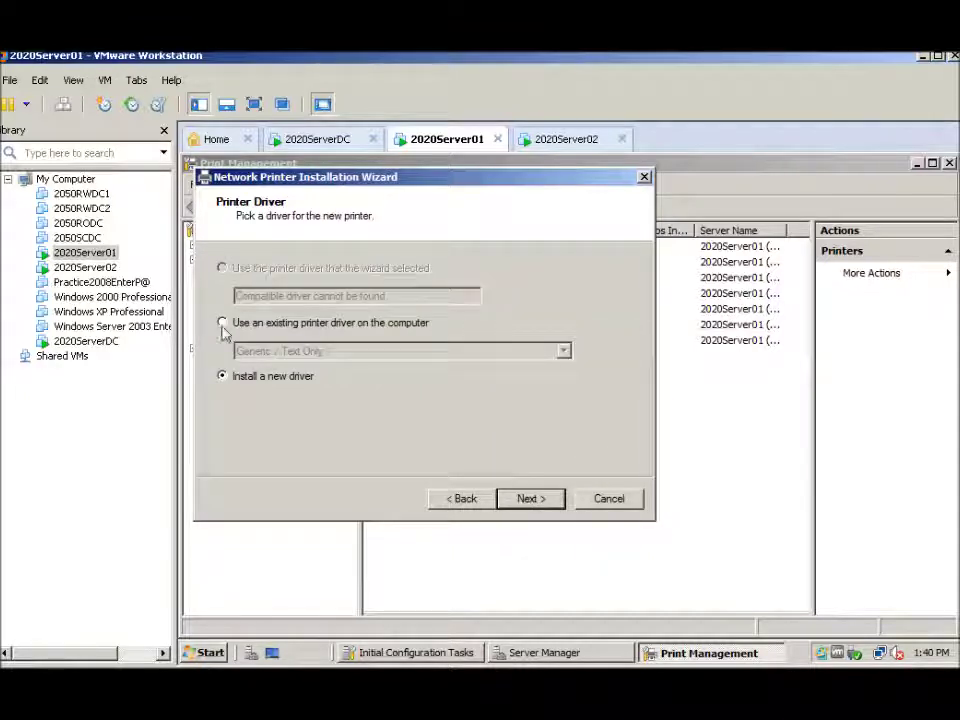
click(531, 500)
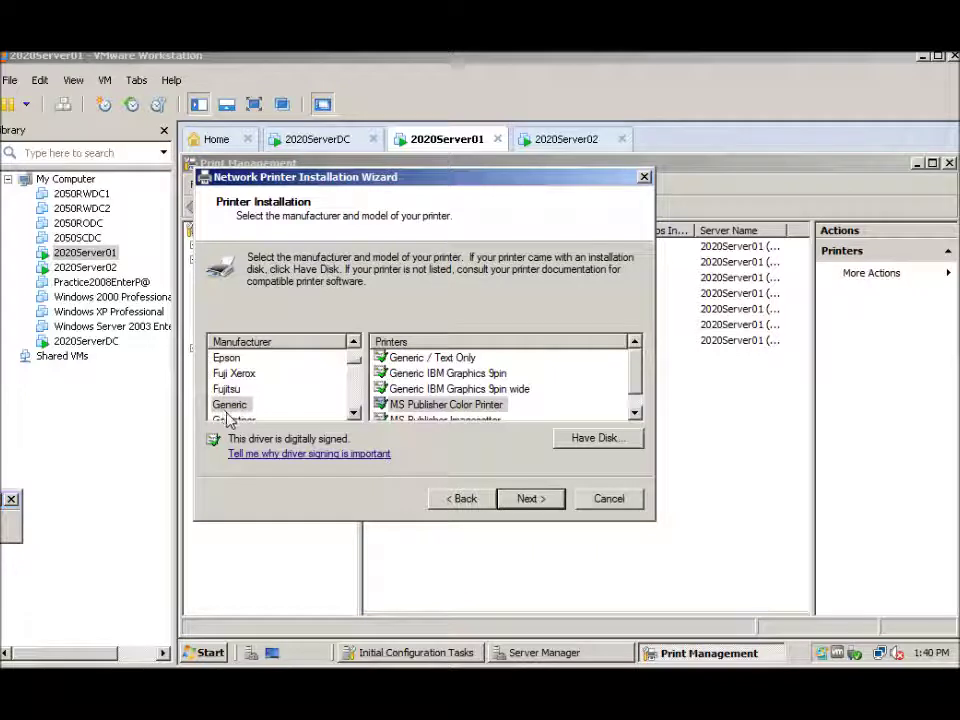
scroll(636, 388, down, 1)
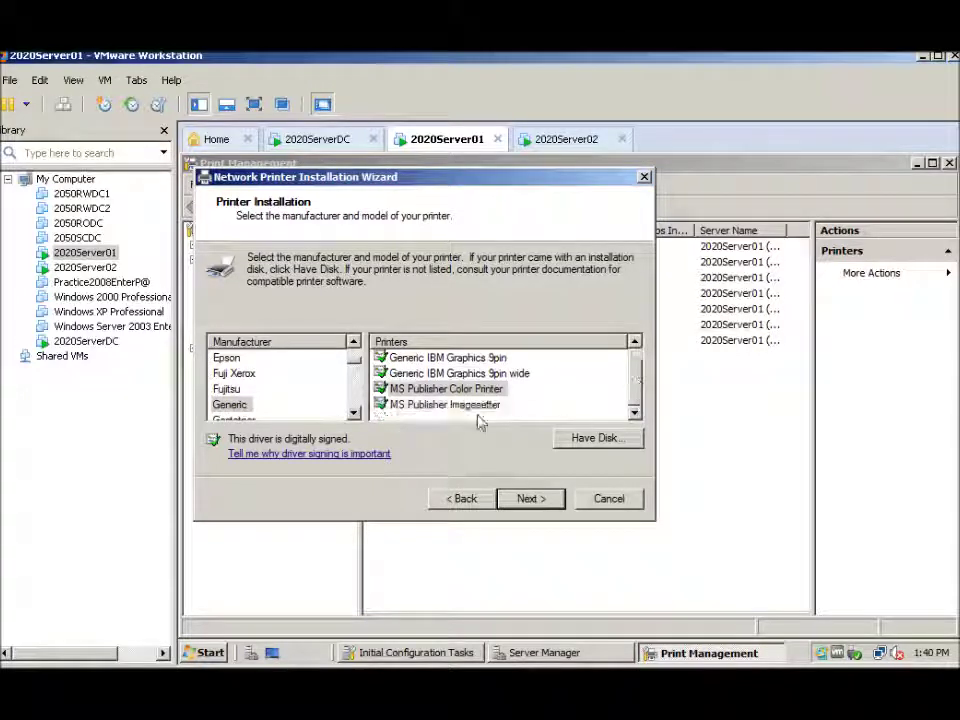
click(425, 407)
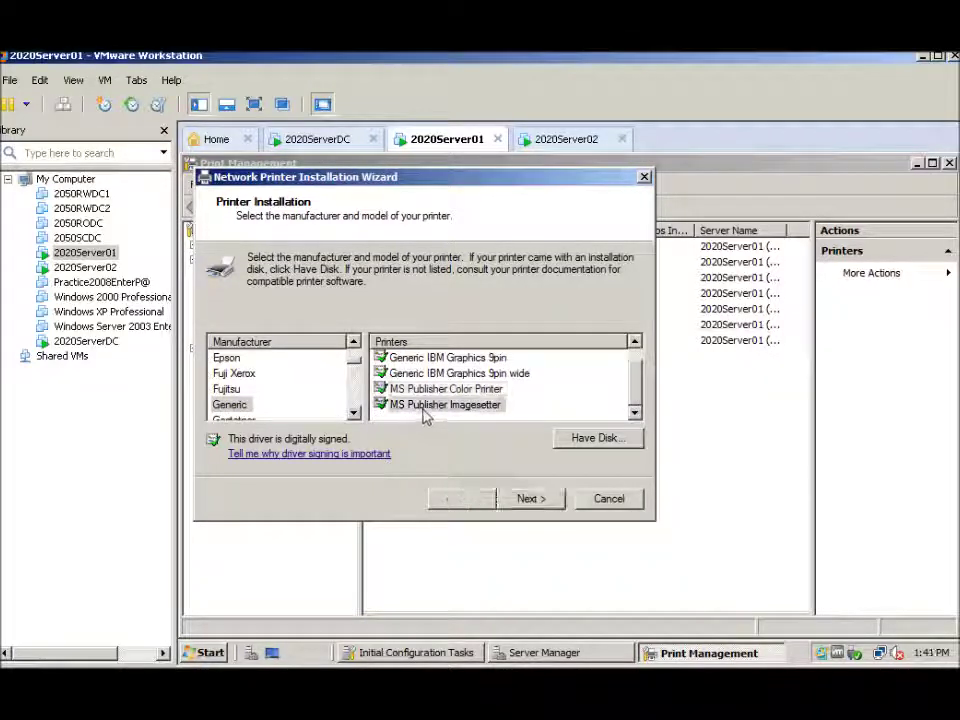
click(539, 500)
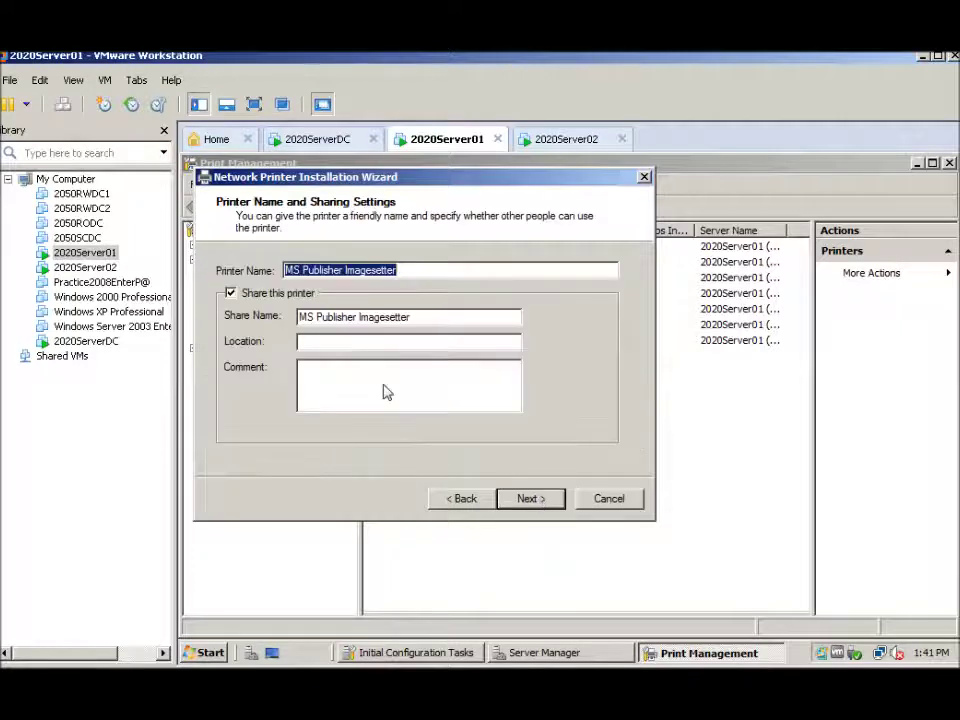
Step: Name the printer MSMono01, share it as MSMon01, and complete its installation
text(MSMono)
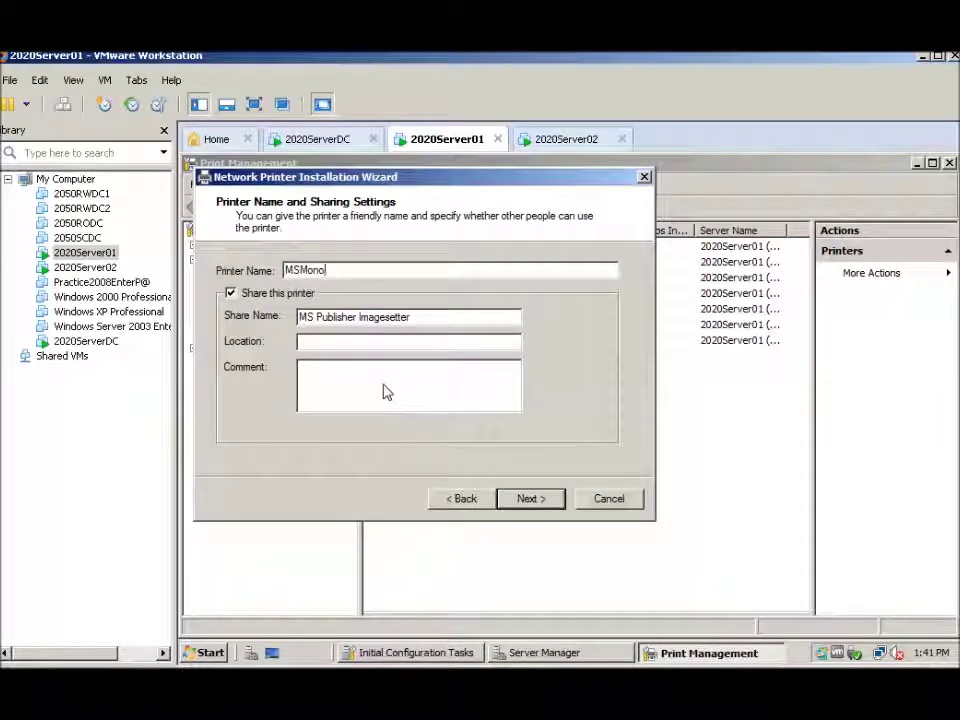
text(01)
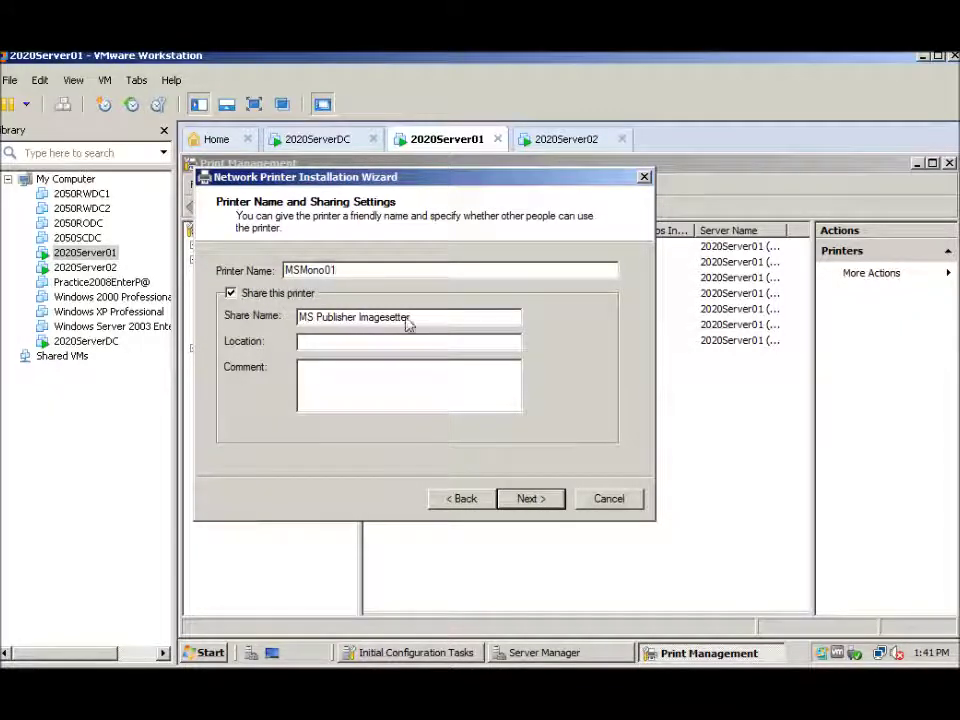
drag(408, 317, 279, 333)
text(MSMon01)
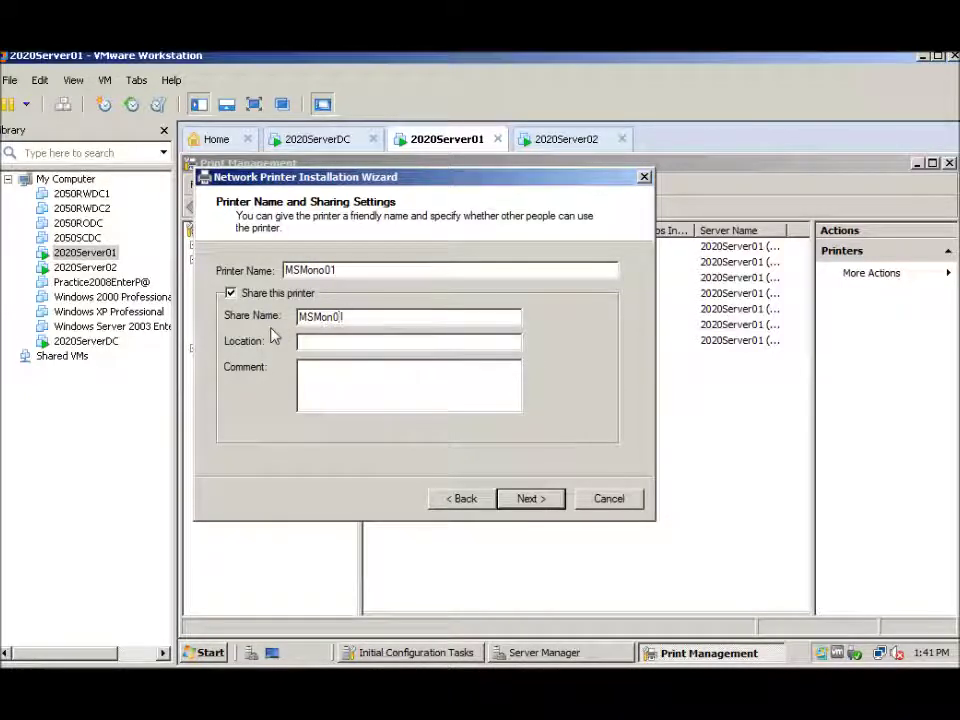
click(529, 497)
click(530, 498)
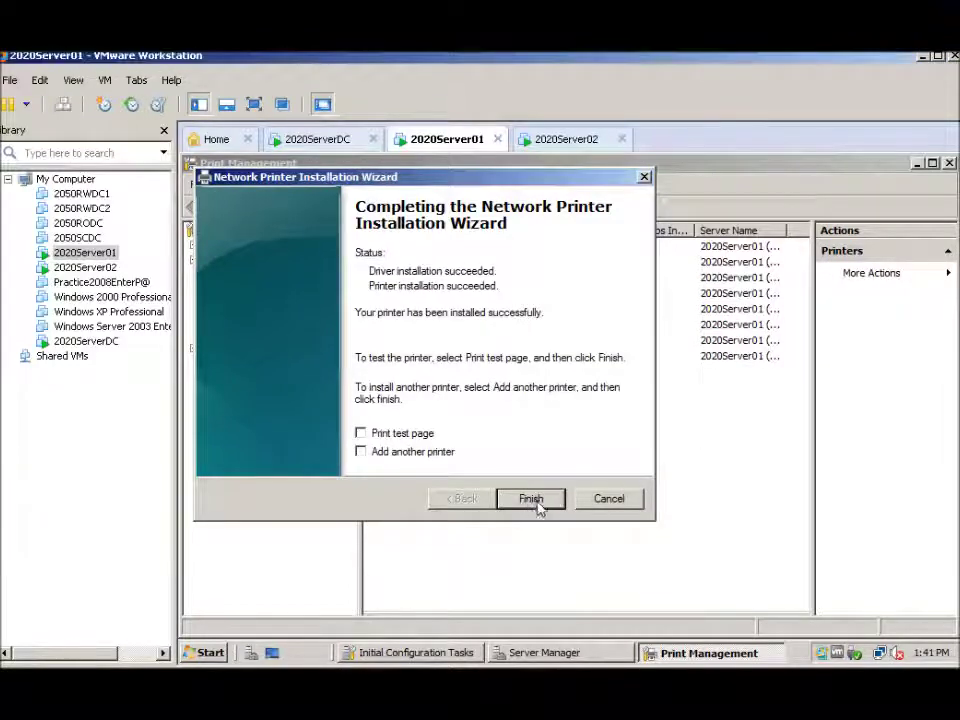
click(536, 504)
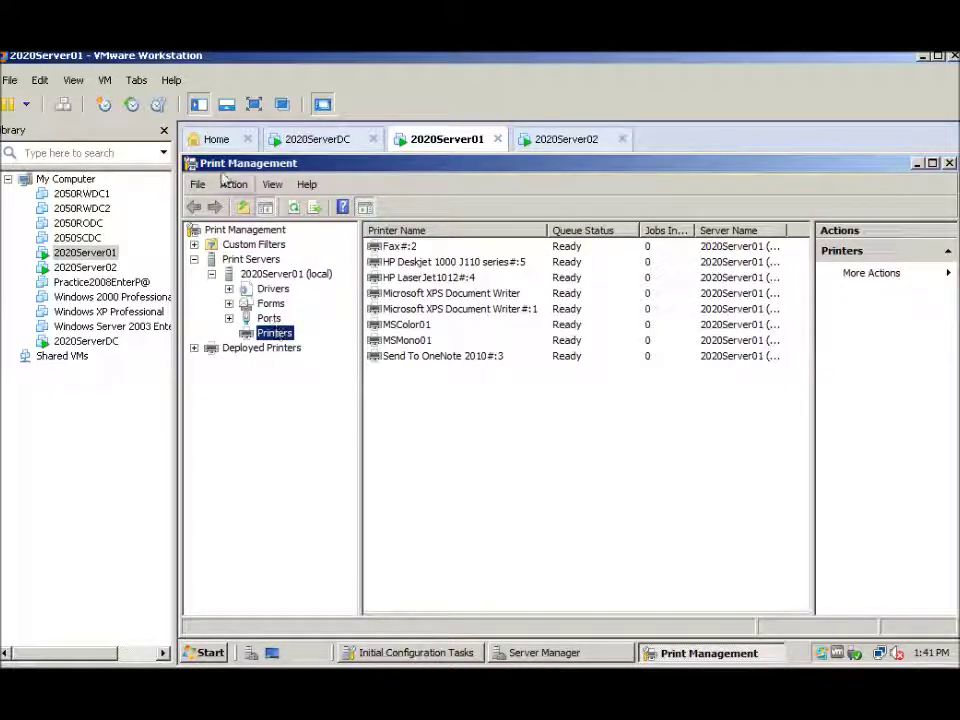
click(274, 186)
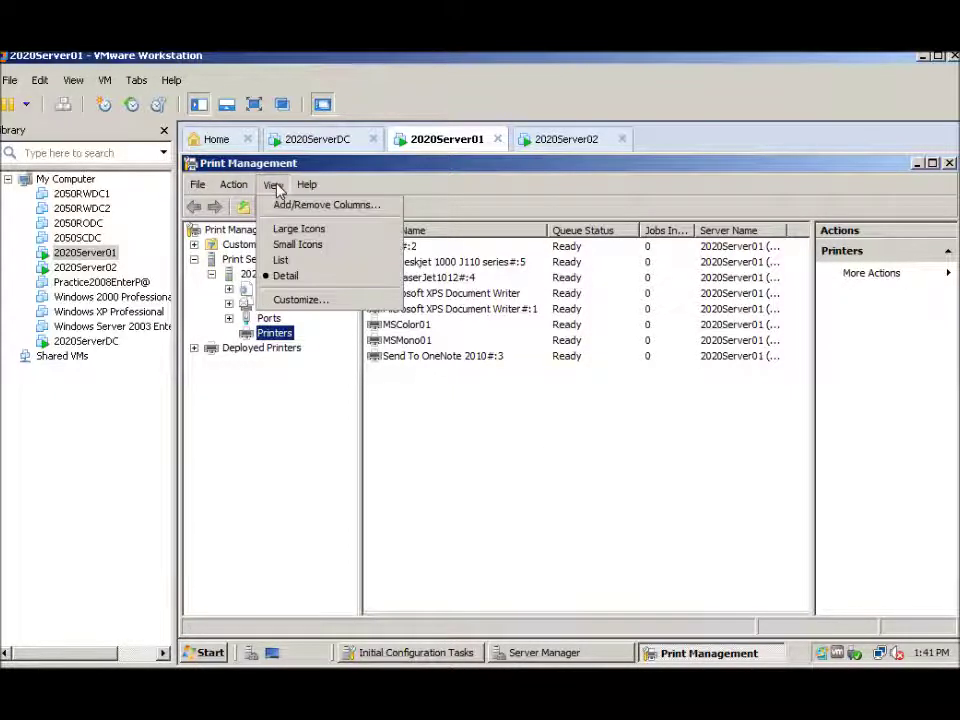
click(277, 190)
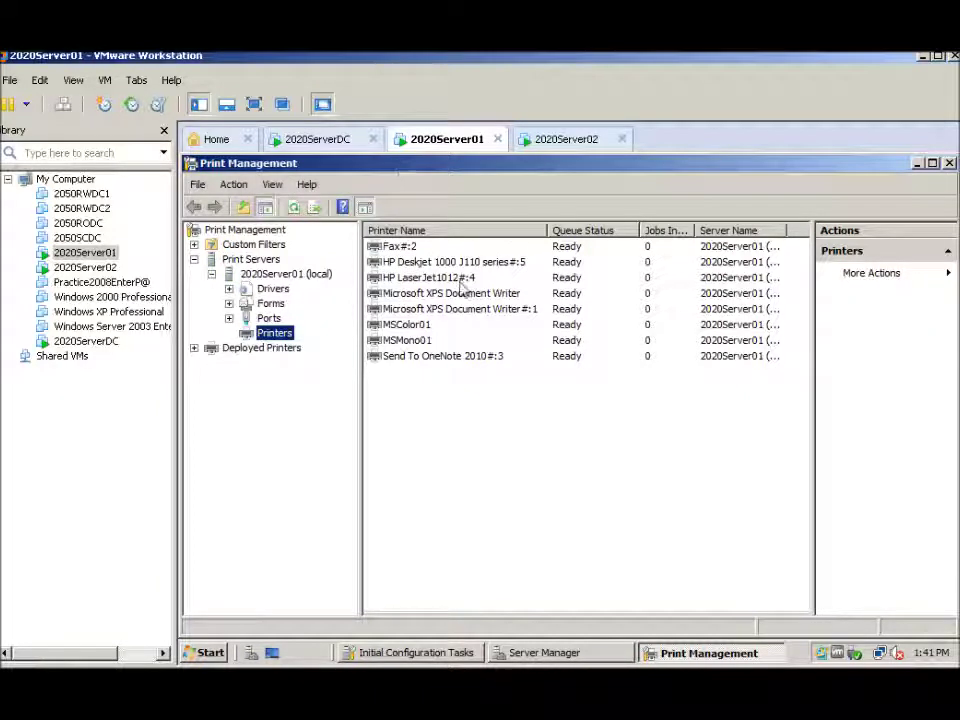
right_click(398, 326)
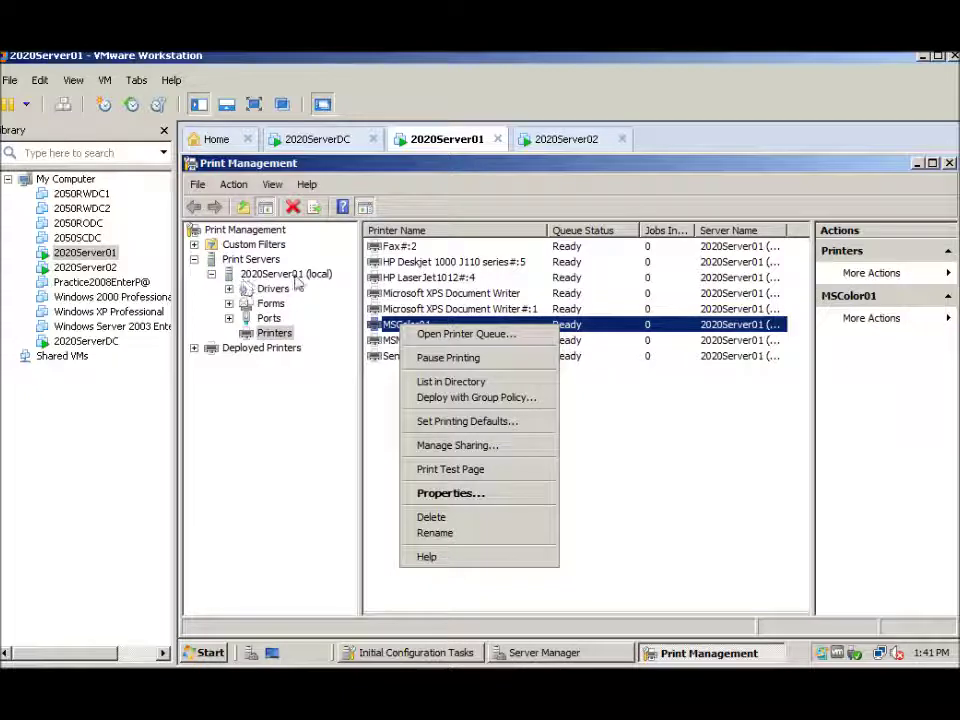
key(Escape)
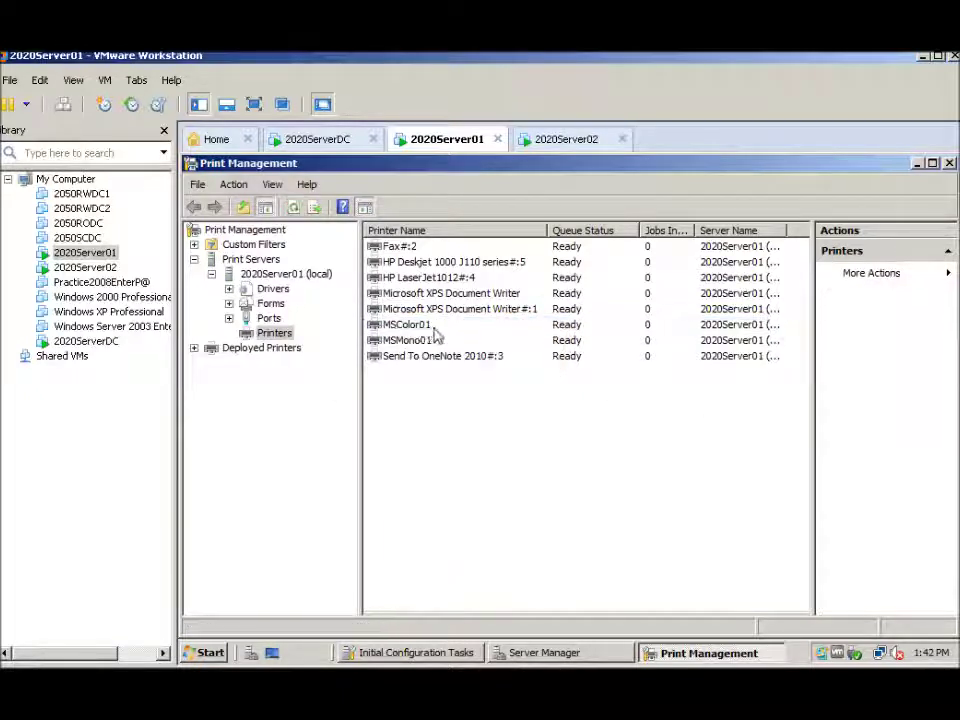
Step: List the MSColor01 printer in the directory
click(408, 327)
right_click(410, 327)
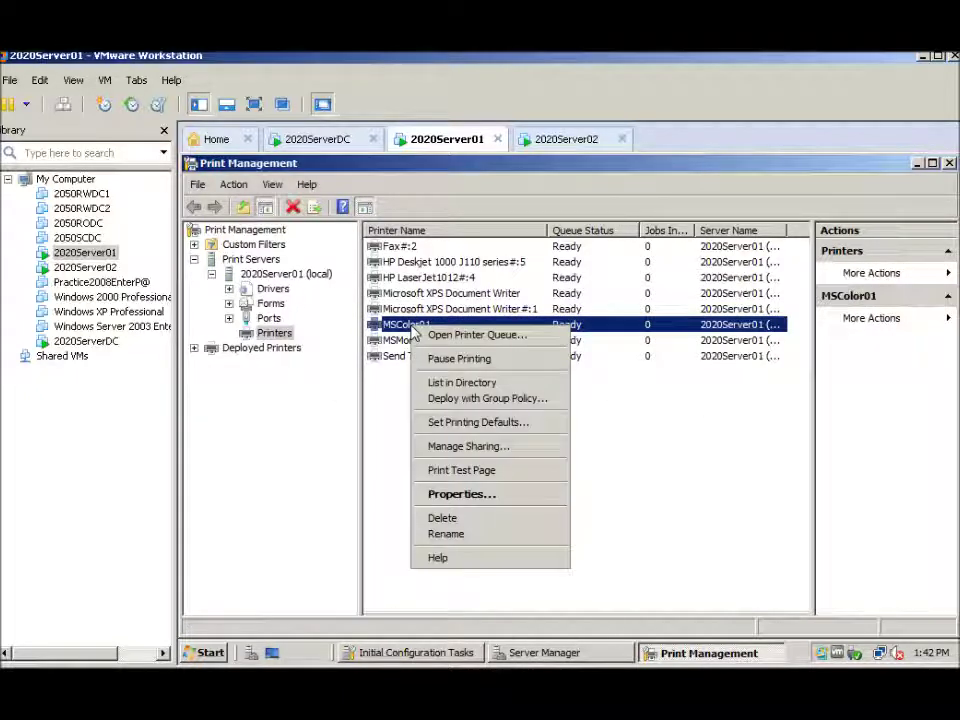
click(443, 385)
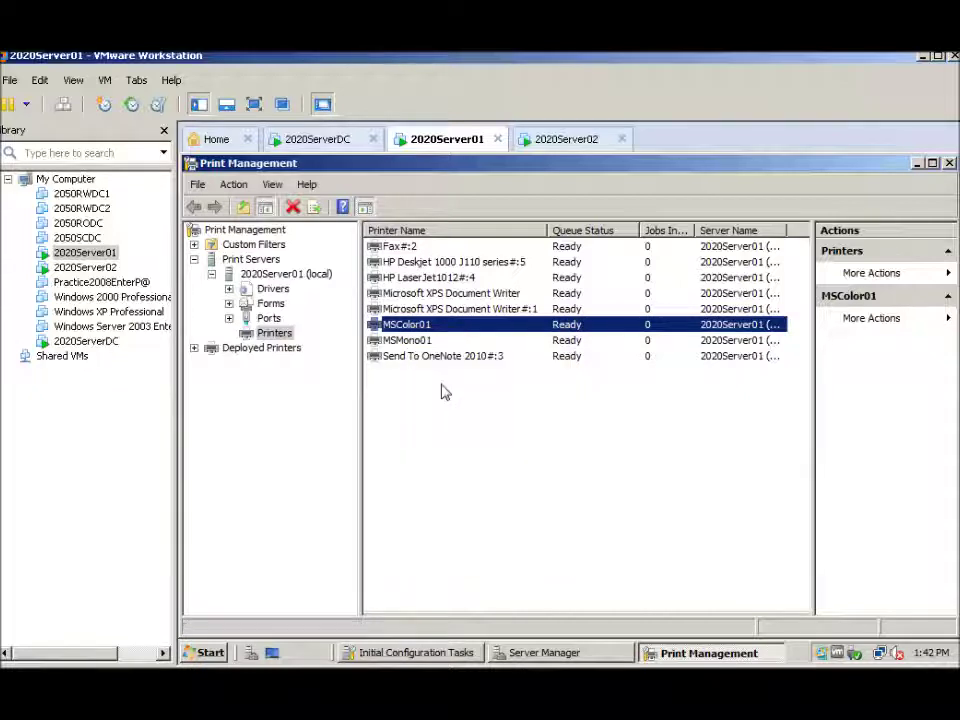
Step: Begin deploying the MSMono01 printer with Group Policy, choosing the Default Domain Policy as its GPO
click(405, 342)
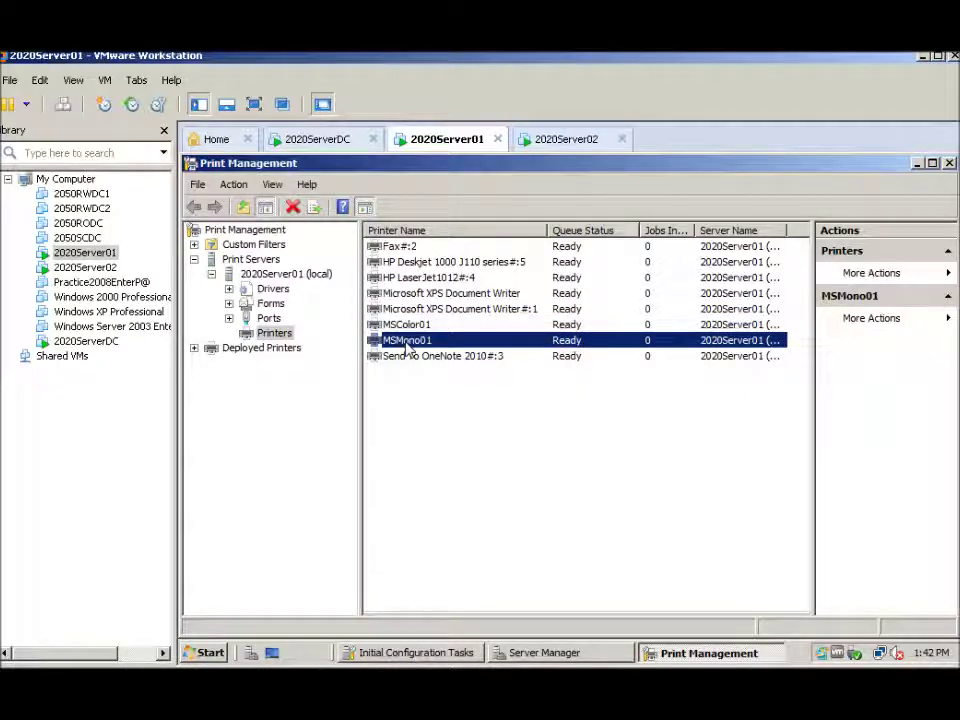
right_click(405, 342)
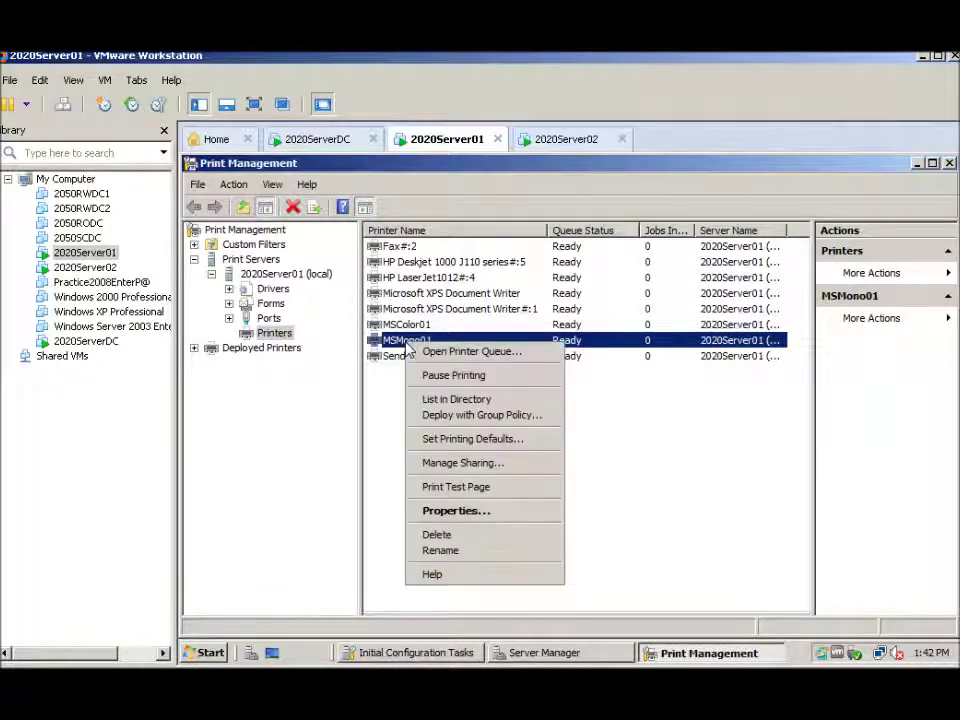
click(436, 420)
click(833, 326)
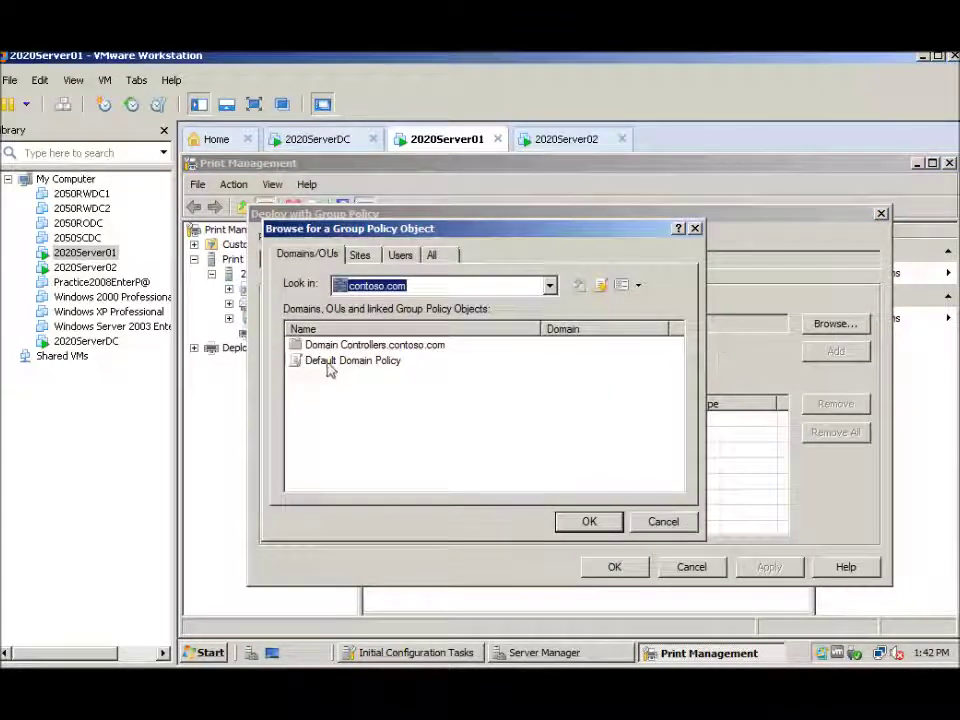
click(330, 364)
click(592, 521)
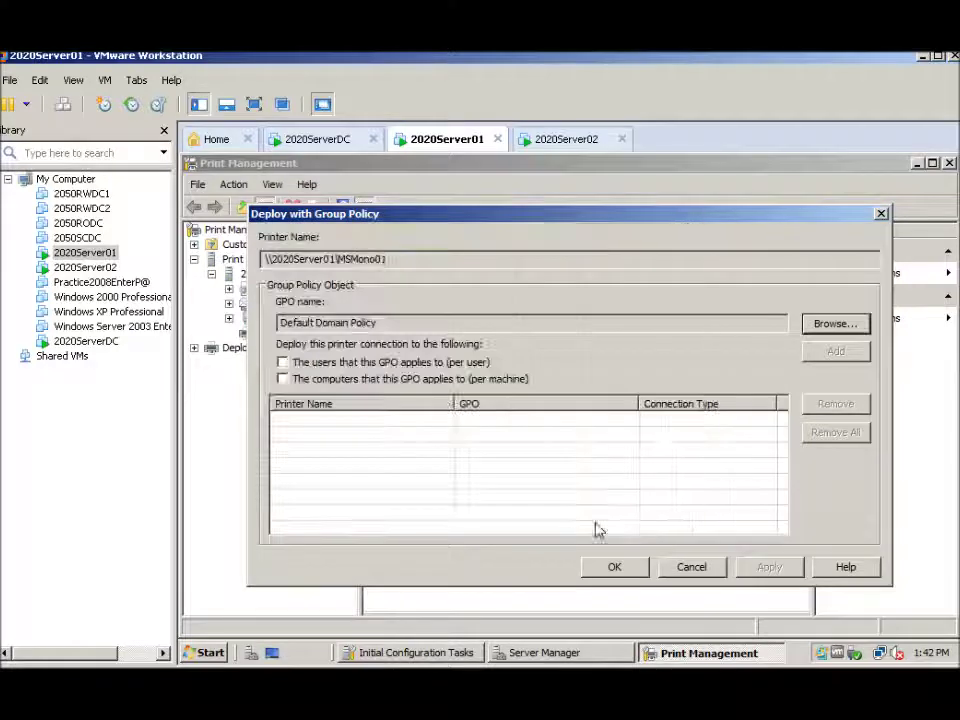
Step: Add the MSMono01 connection for the computers the GPO applies to (per machine) and apply the deployment
click(283, 379)
click(838, 354)
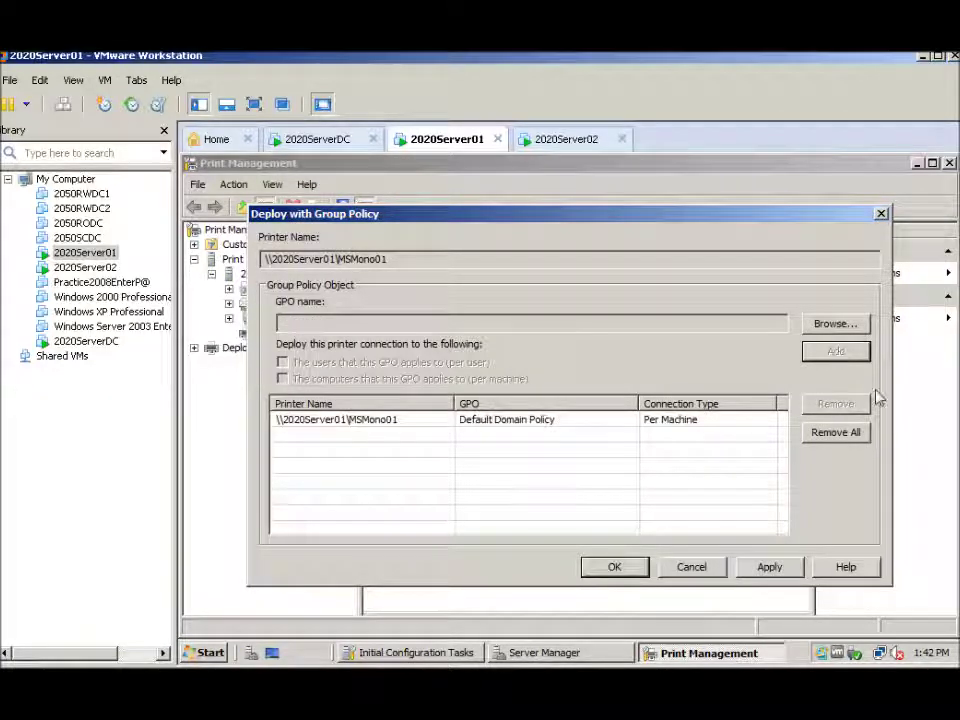
click(609, 570)
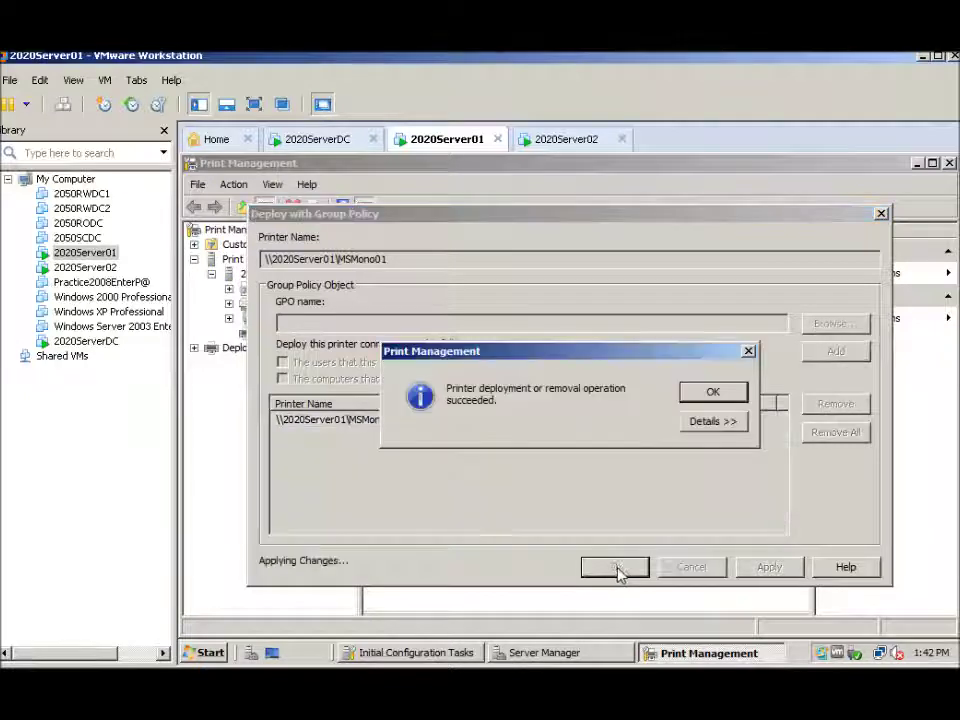
click(711, 392)
click(616, 567)
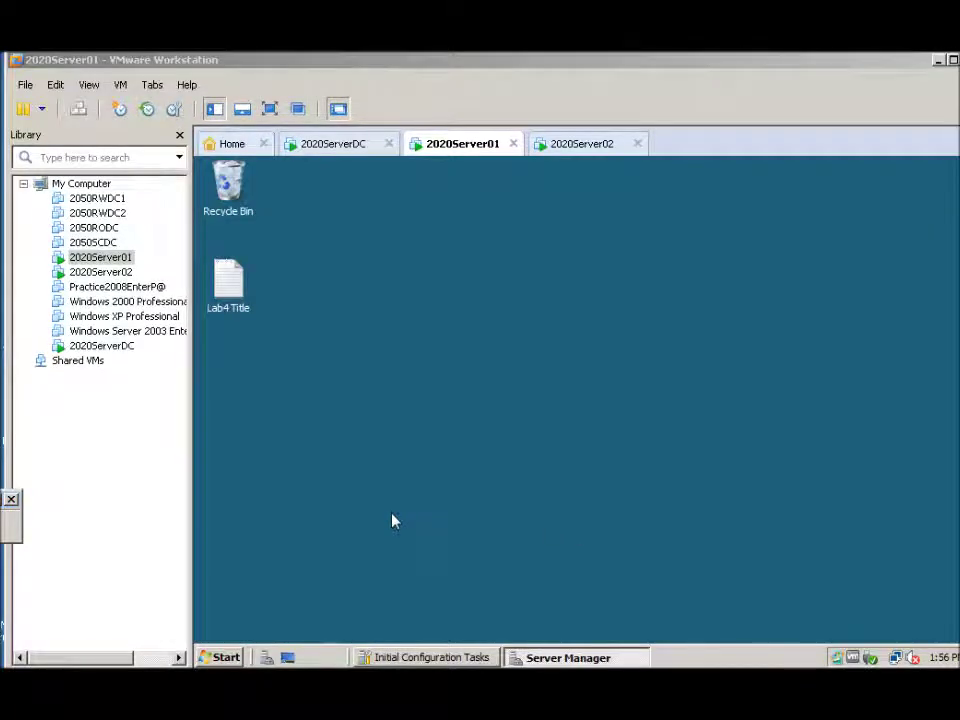
Step: Browse the network and examine the printers shared by 2020SERVER01 and 2020SERVER02
click(226, 658)
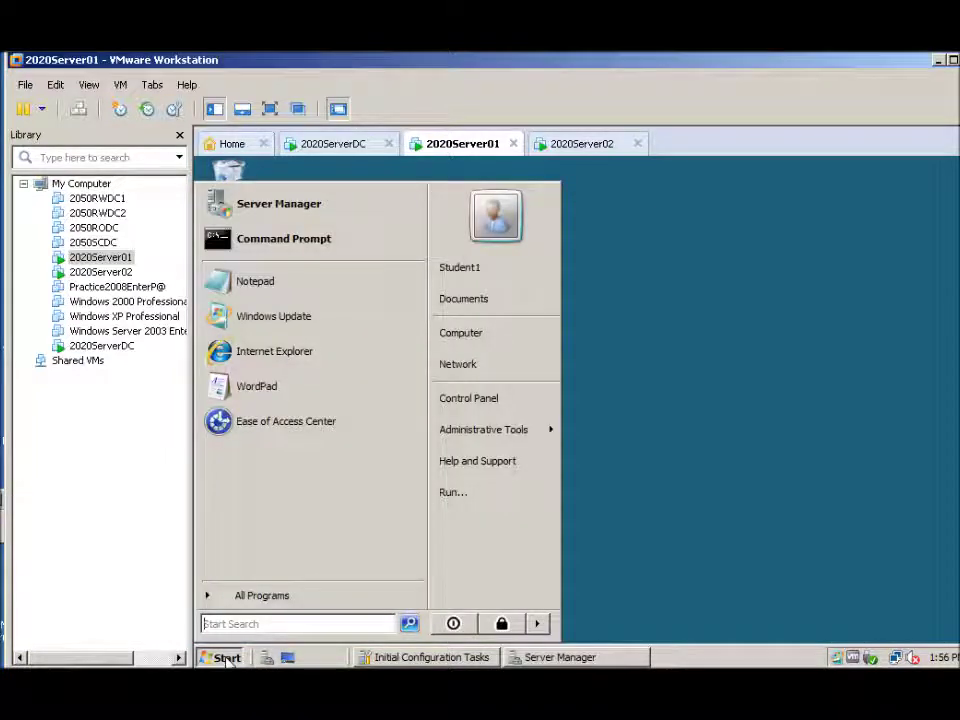
click(456, 366)
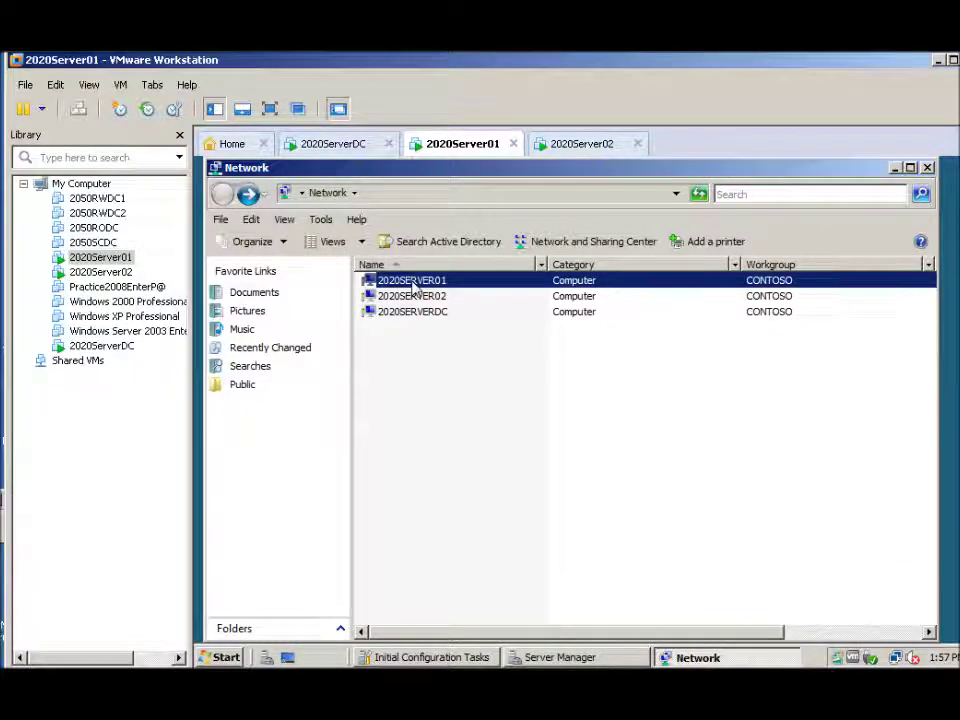
double_click(391, 284)
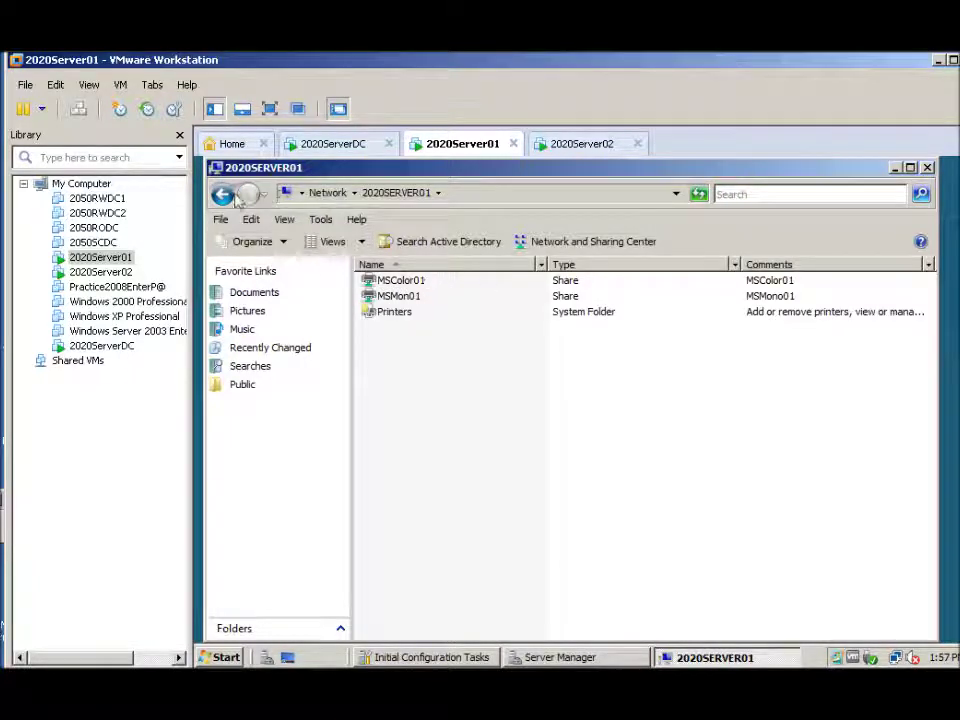
click(223, 196)
double_click(396, 294)
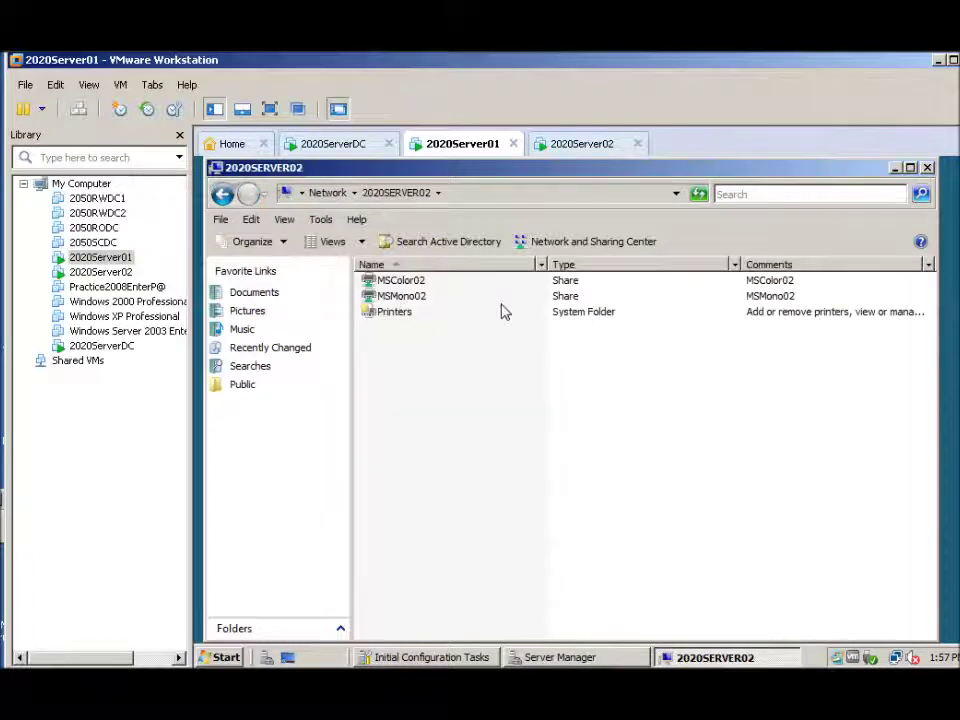
click(222, 194)
Step: Review the printers installed on this server in Control Panel, then close the list
click(215, 655)
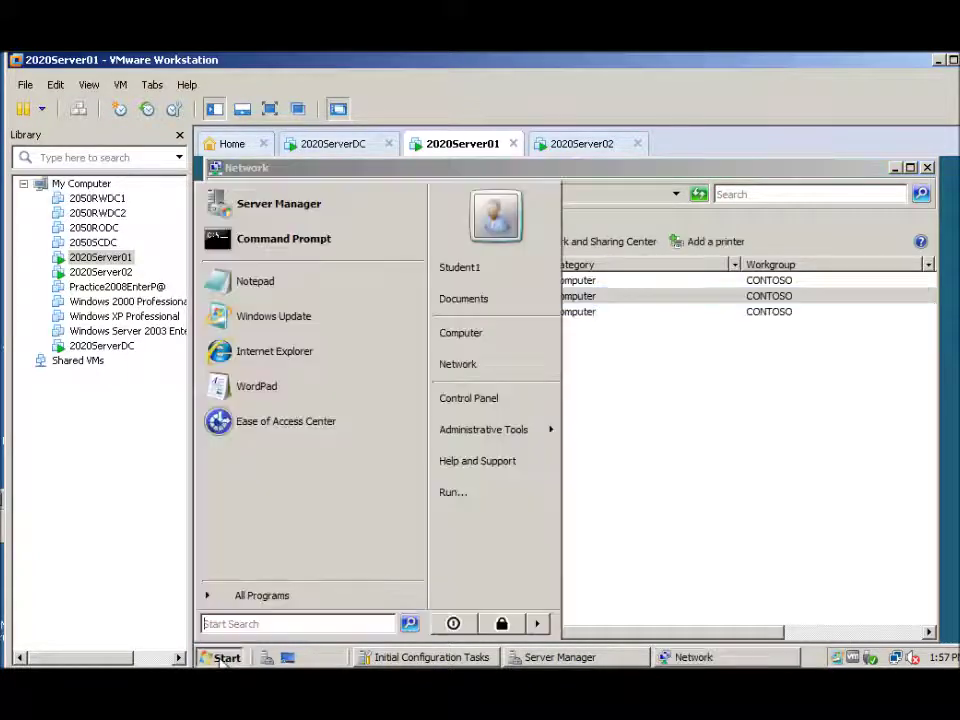
click(455, 400)
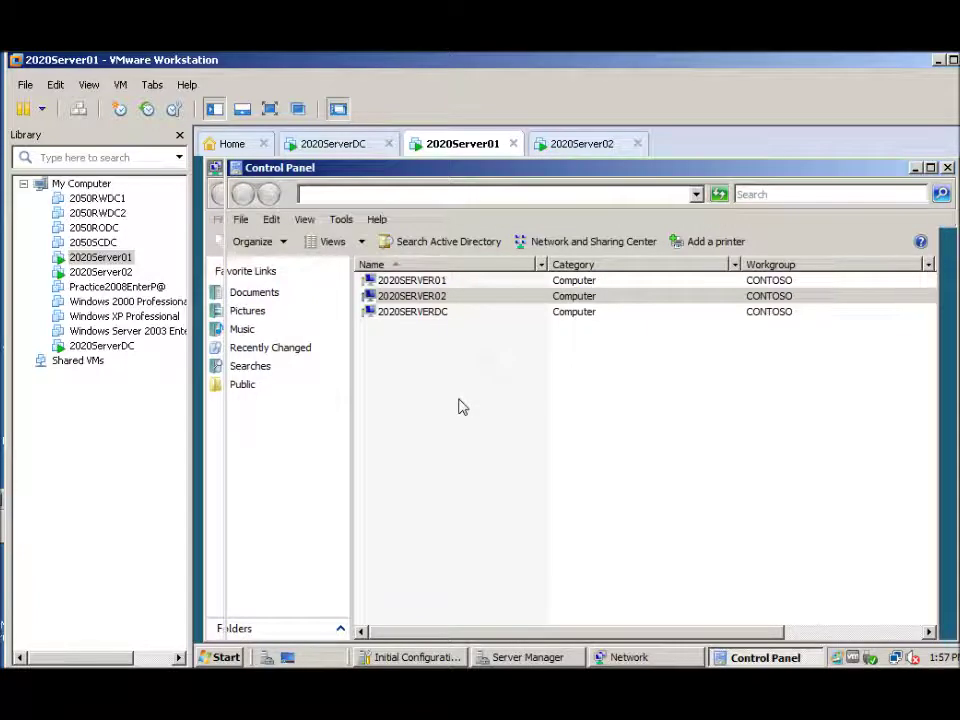
double_click(450, 560)
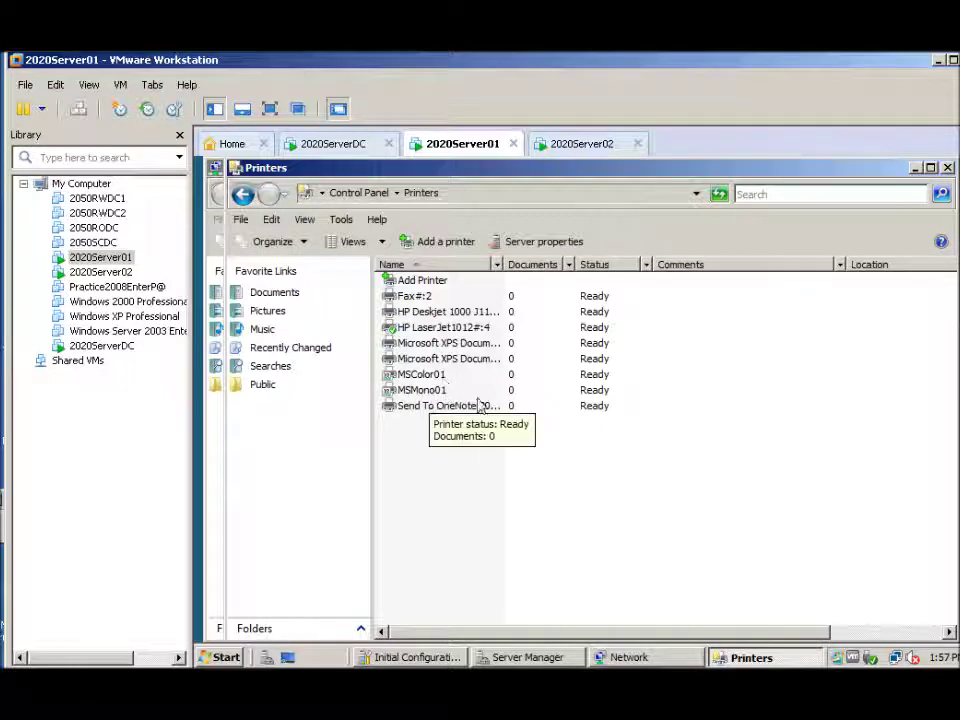
click(948, 169)
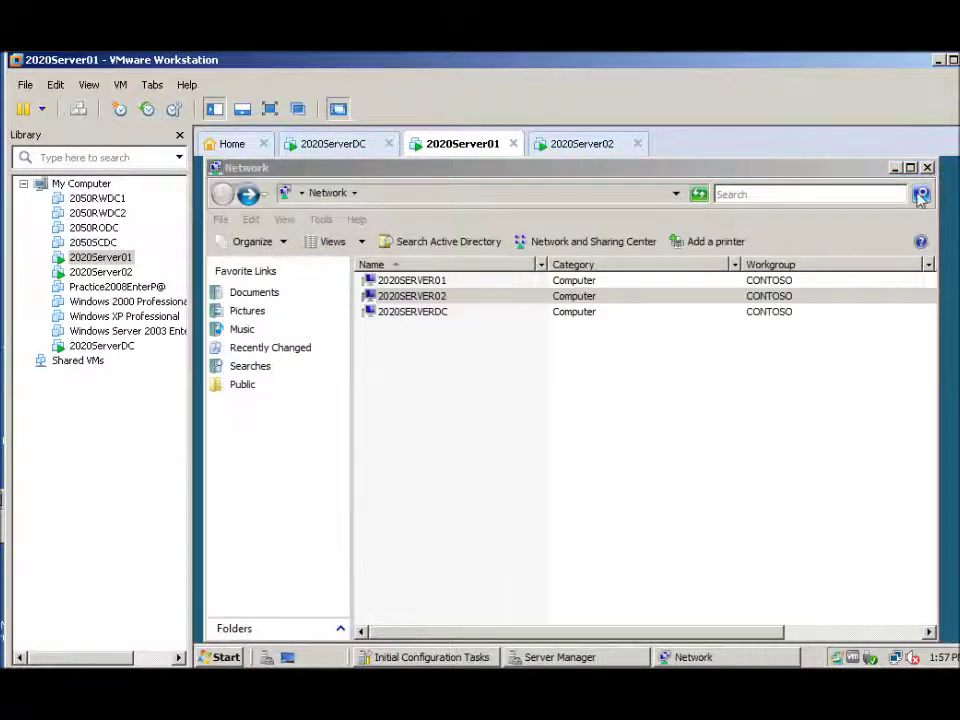
Step: Search the entire Active Directory for printers and connect to MSColor02 from the results
click(407, 283)
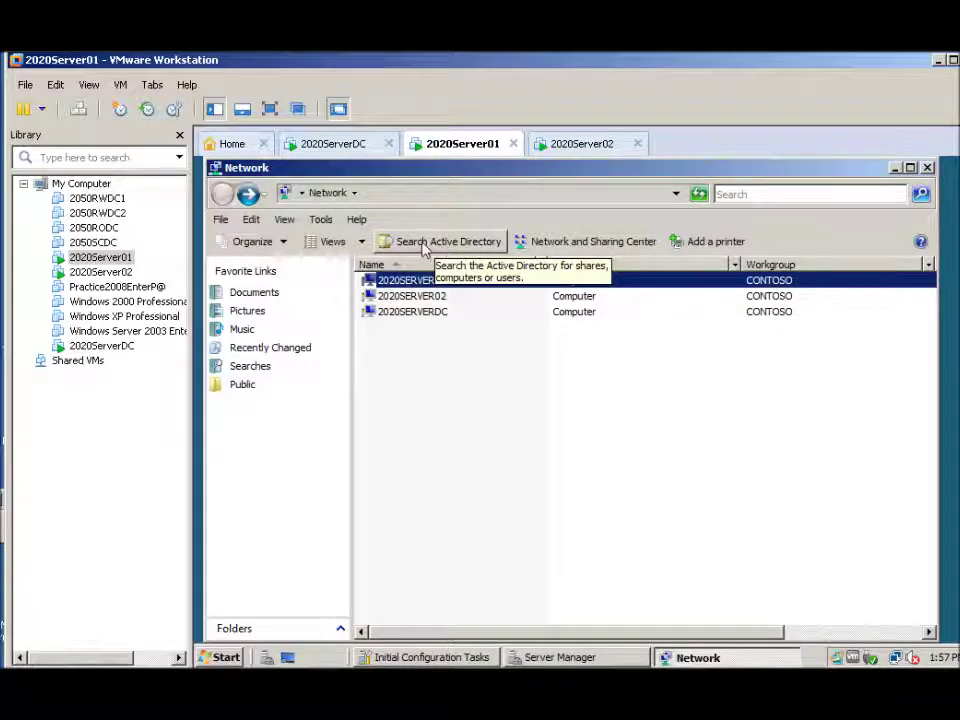
click(425, 249)
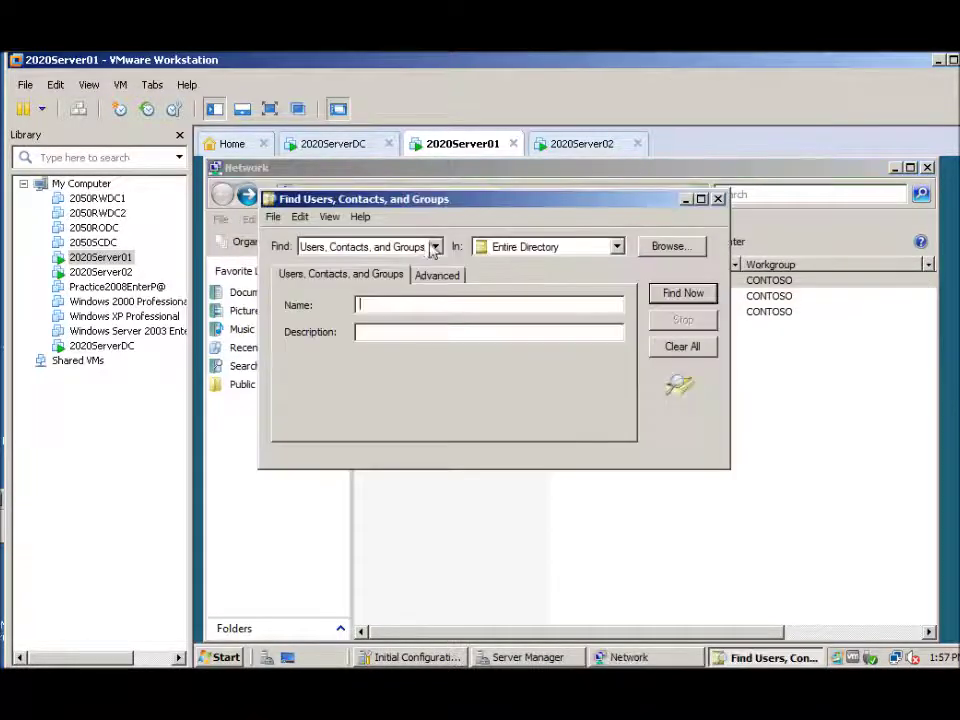
click(435, 247)
click(320, 296)
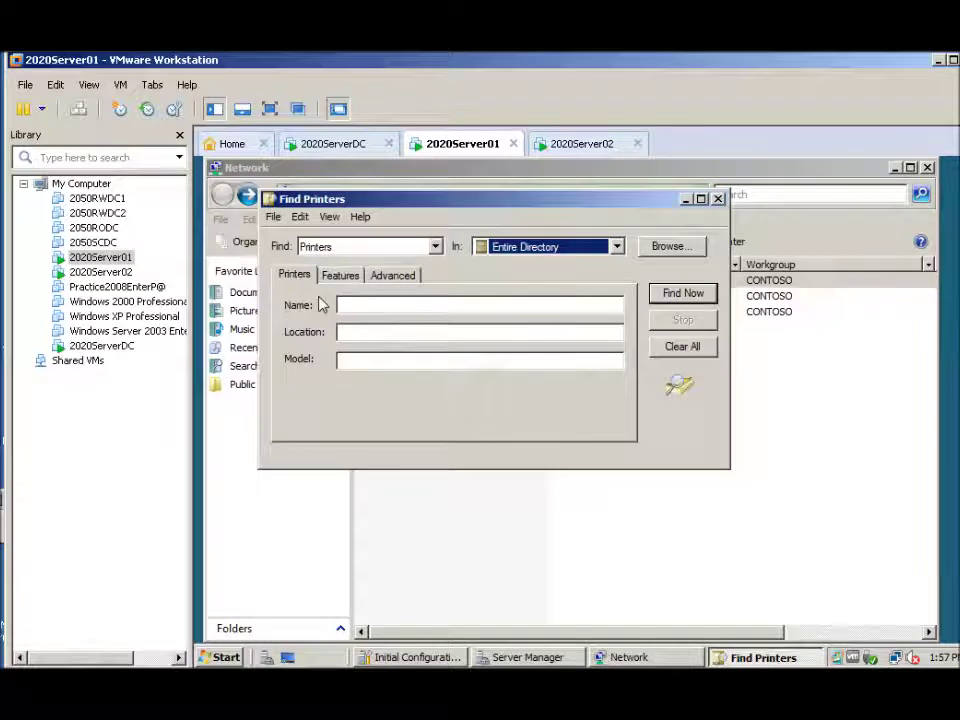
click(678, 293)
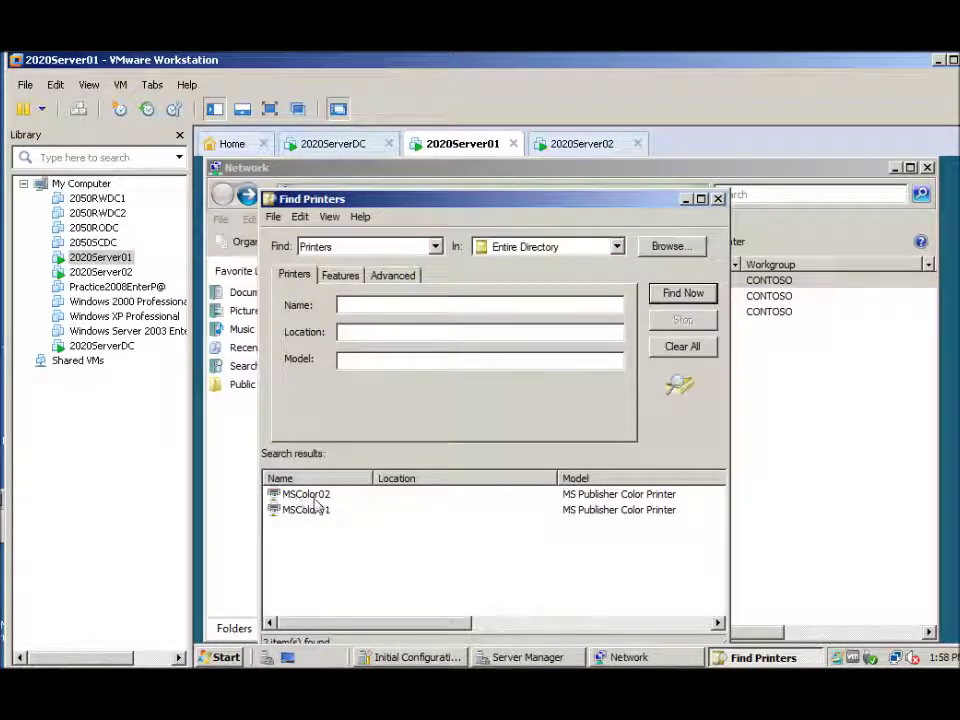
click(303, 496)
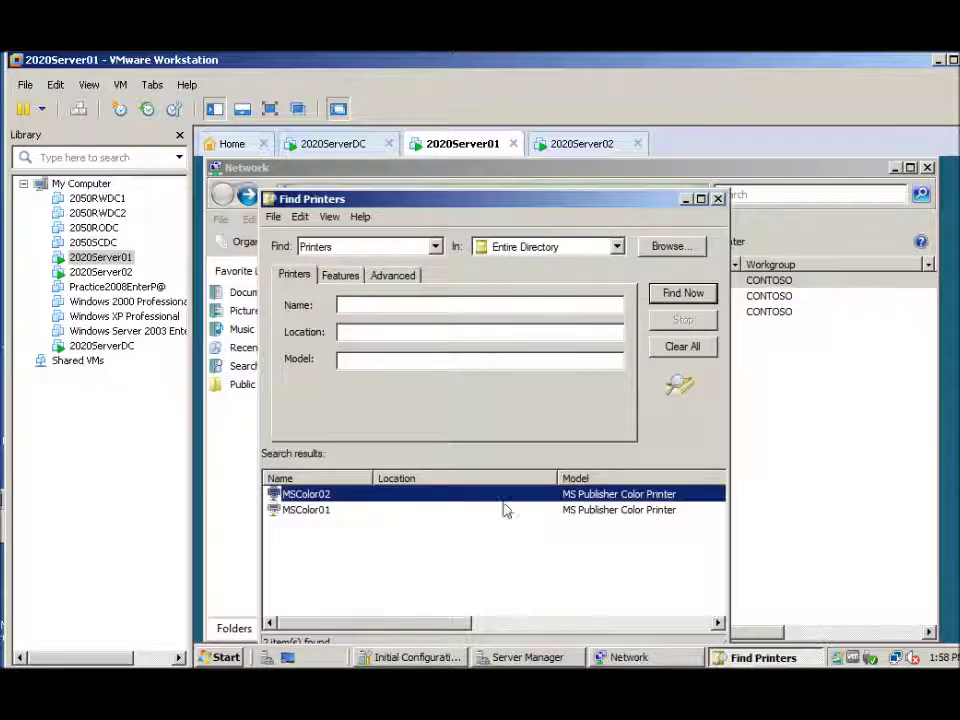
double_click(303, 495)
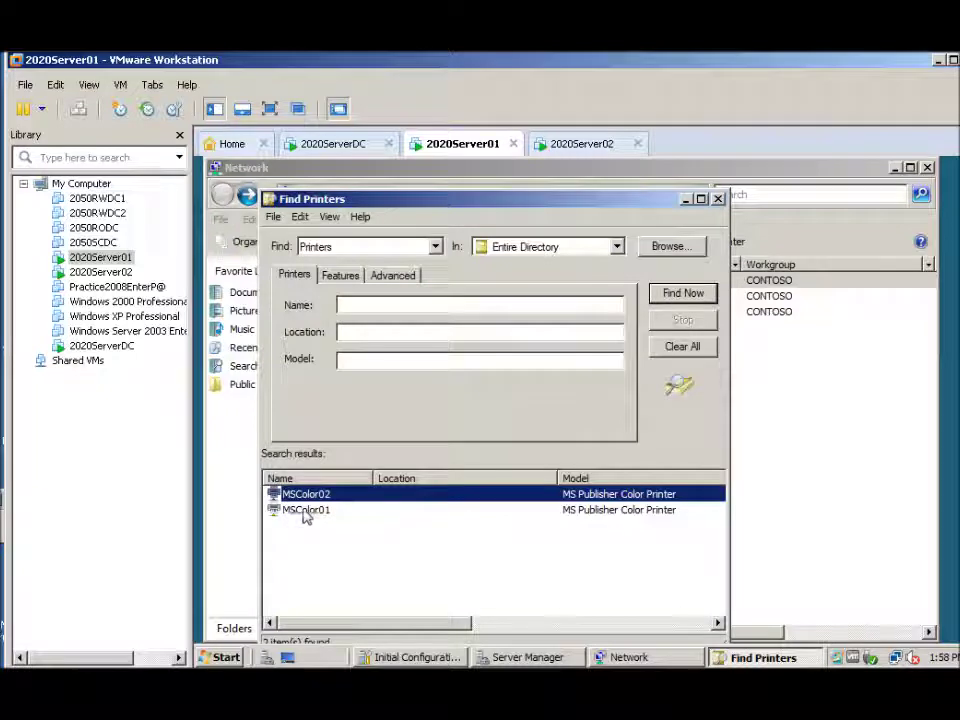
click(718, 200)
Step: Check the 2020SERVER01 shares and the Control Panel printer list for the MSColor02 connection
double_click(368, 286)
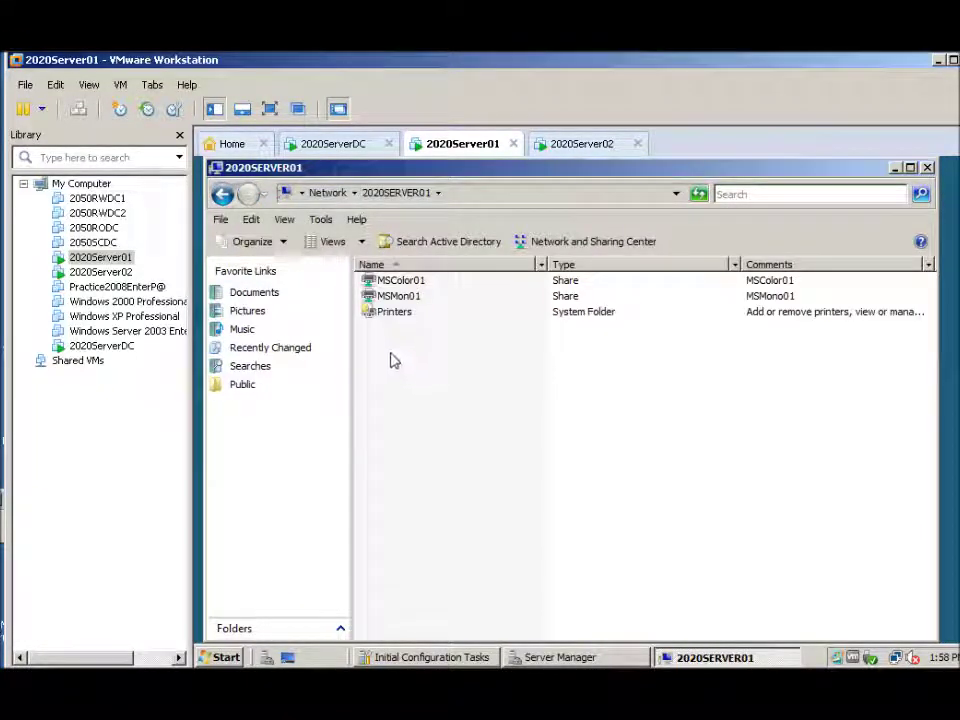
click(225, 657)
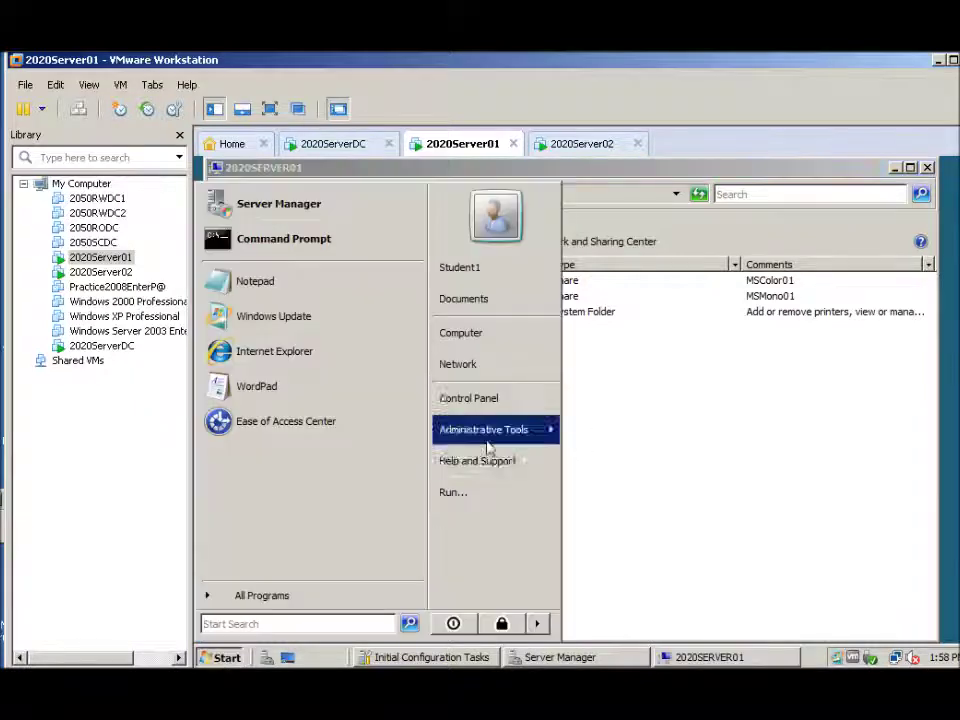
click(449, 368)
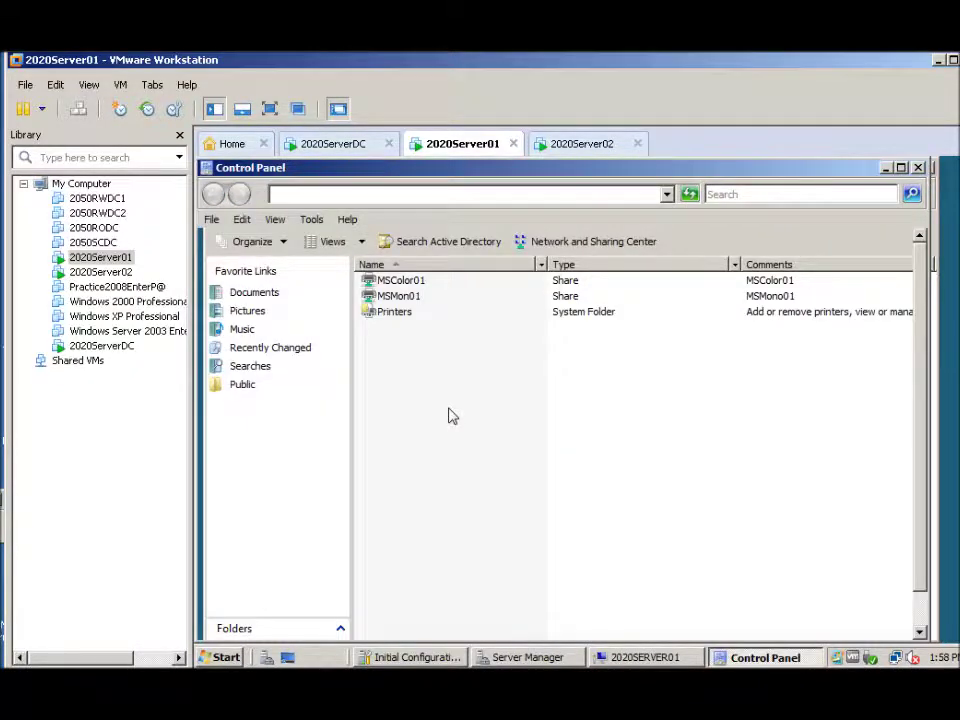
double_click(420, 545)
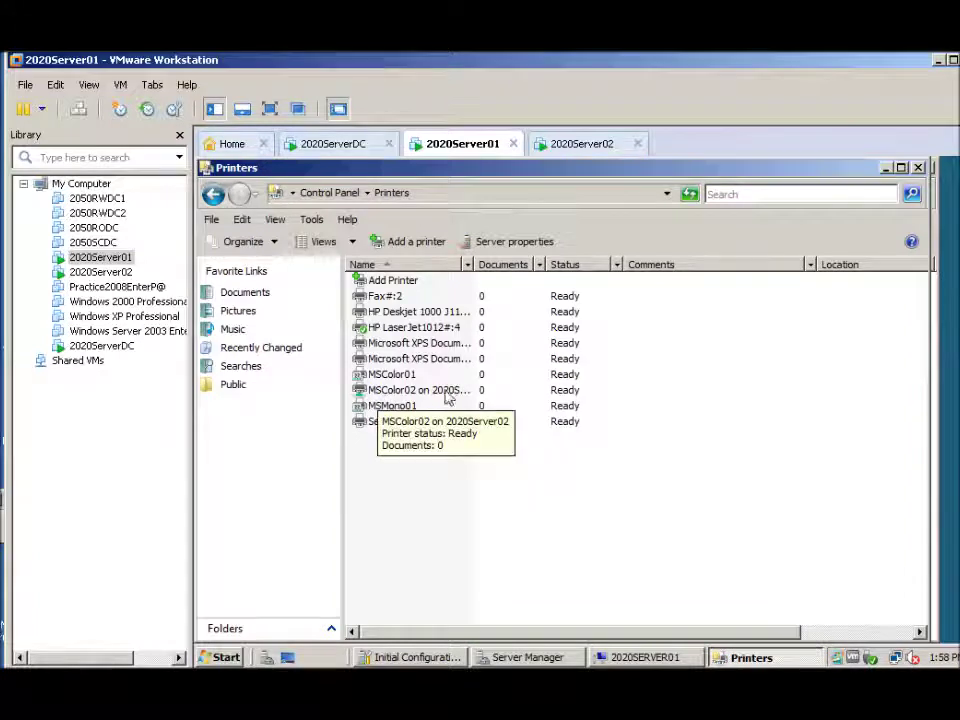
click(919, 168)
Step: Connect to the shared printer MSMono02 on 2020SERVER02 through the network browser
click(230, 197)
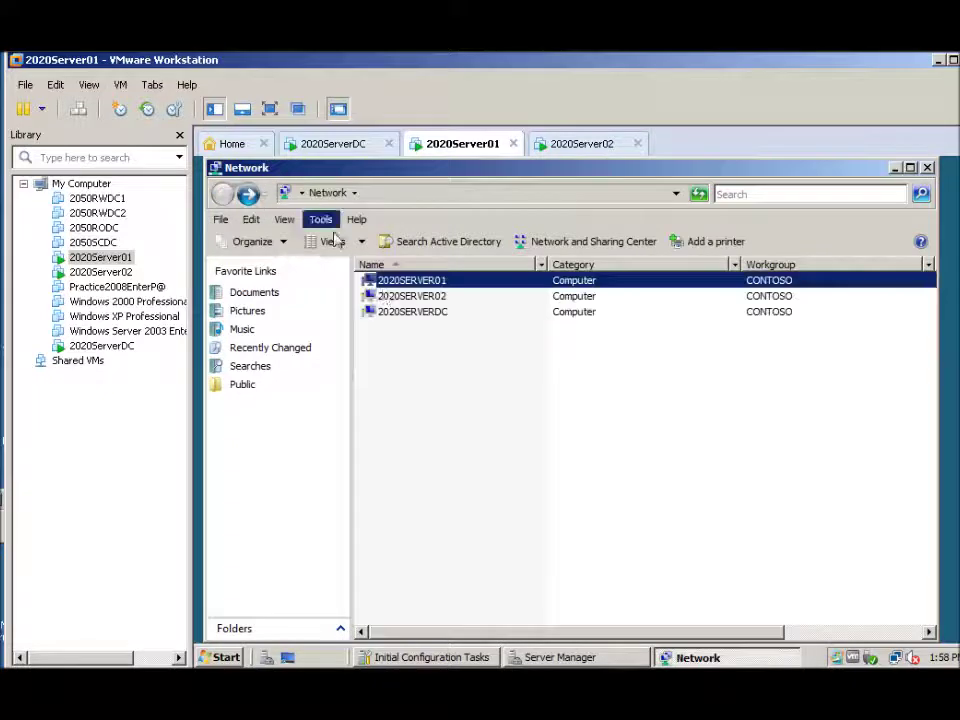
double_click(395, 296)
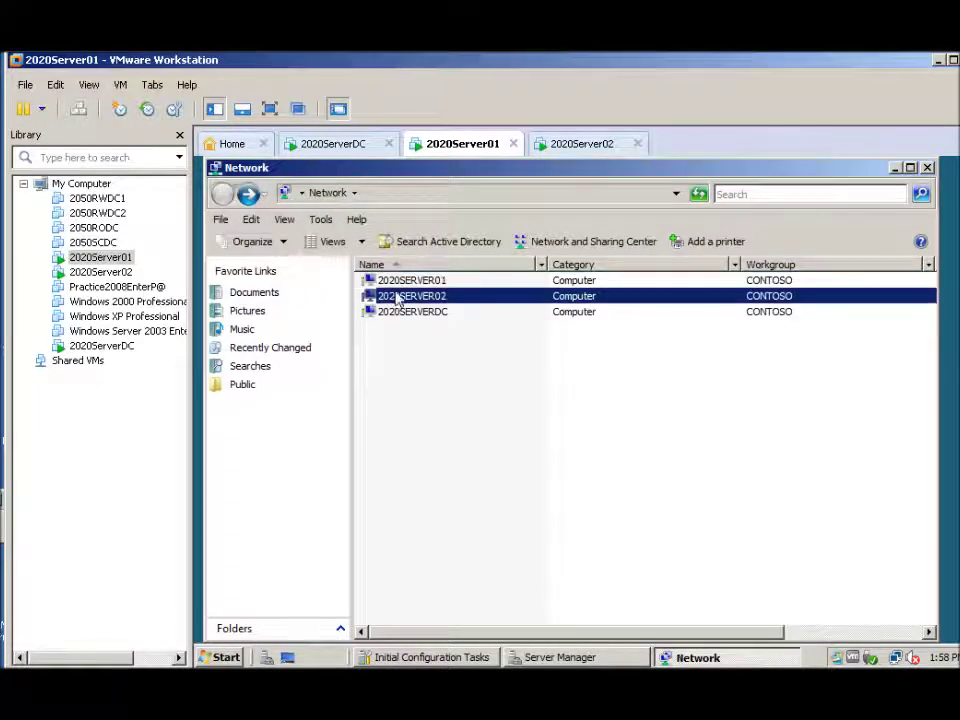
click(398, 298)
right_click(398, 298)
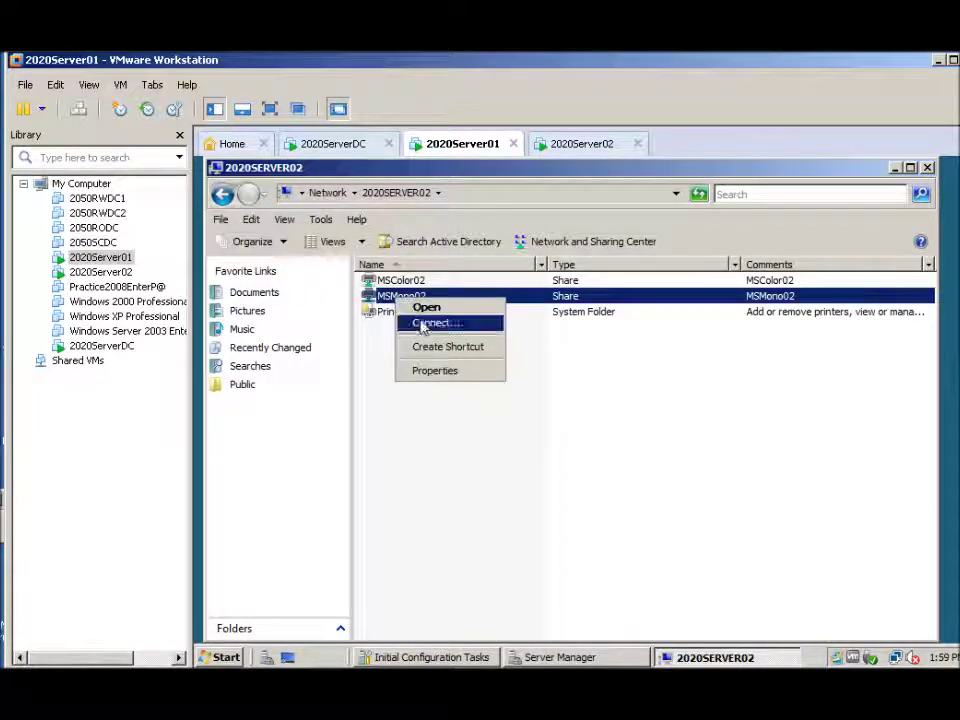
click(430, 321)
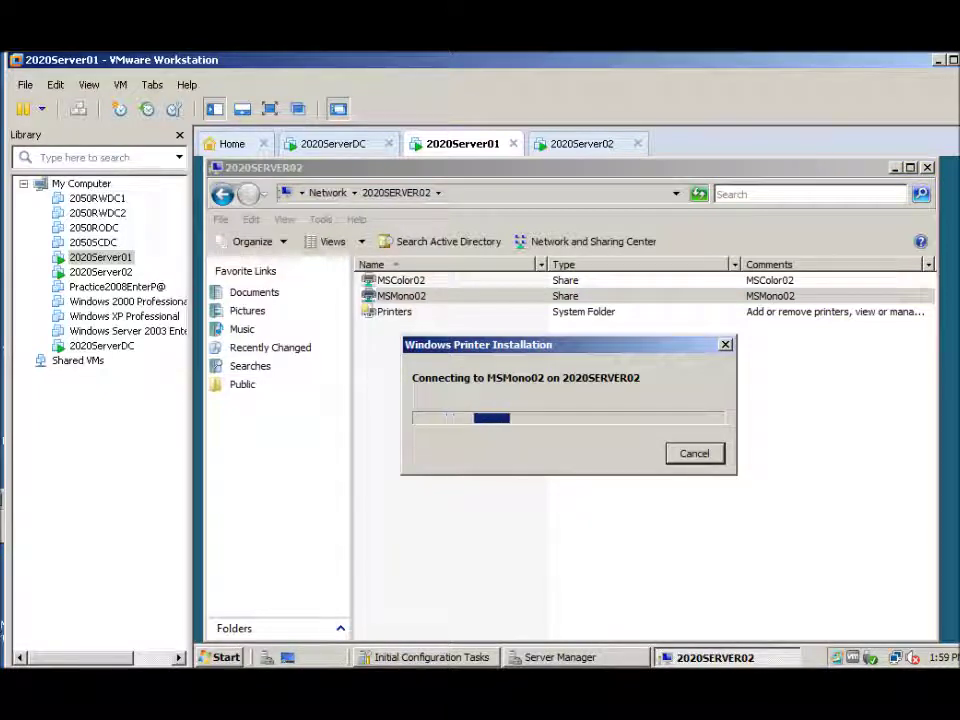
Step: Return to the network computers and examine the printers shared by 2020SERVER01
click(222, 194)
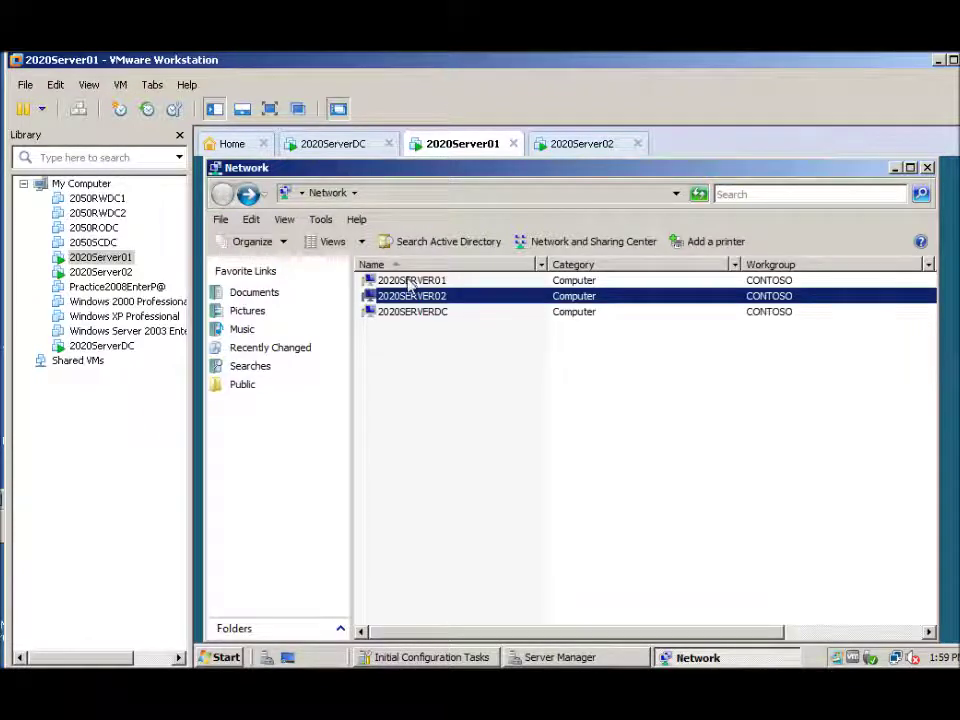
double_click(392, 279)
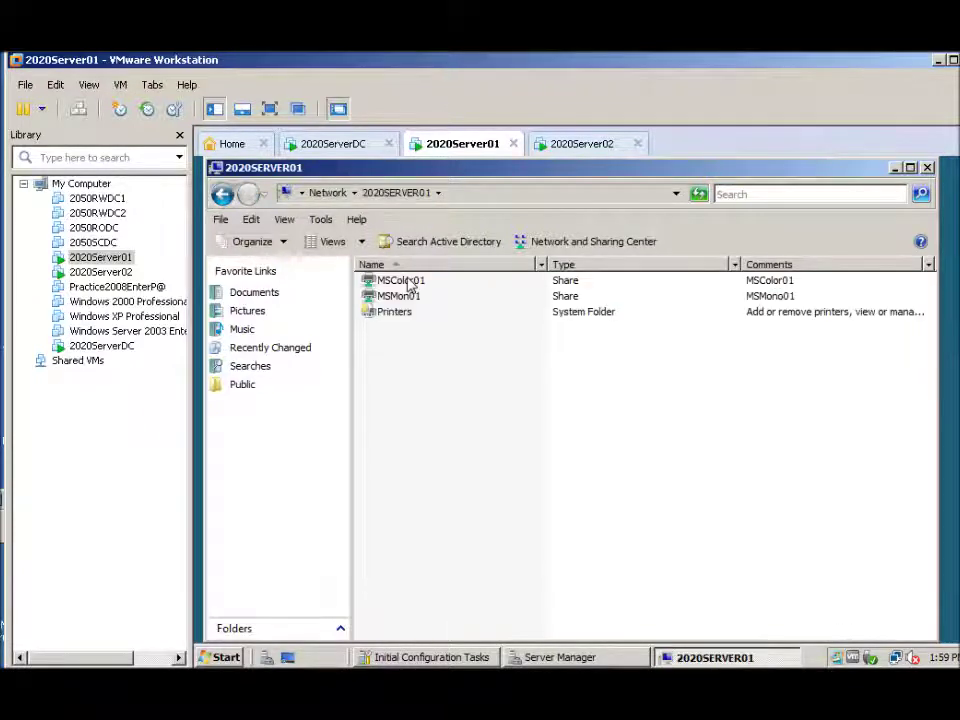
click(284, 219)
click(310, 506)
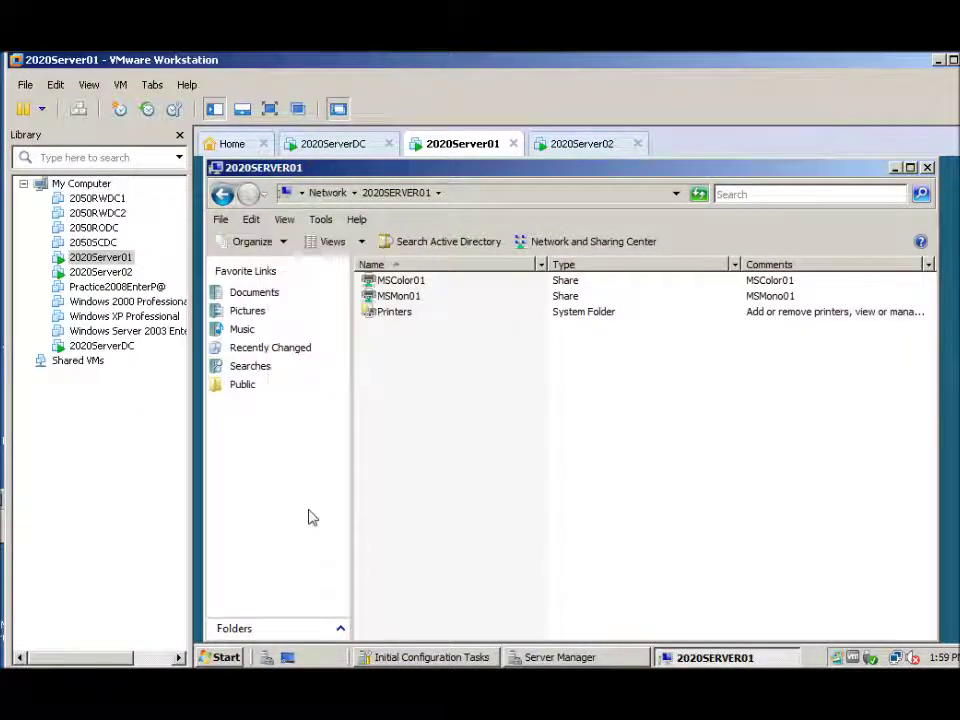
Step: Check the Control Panel printer list for the MSMono02 connection and close the window
click(222, 657)
click(468, 398)
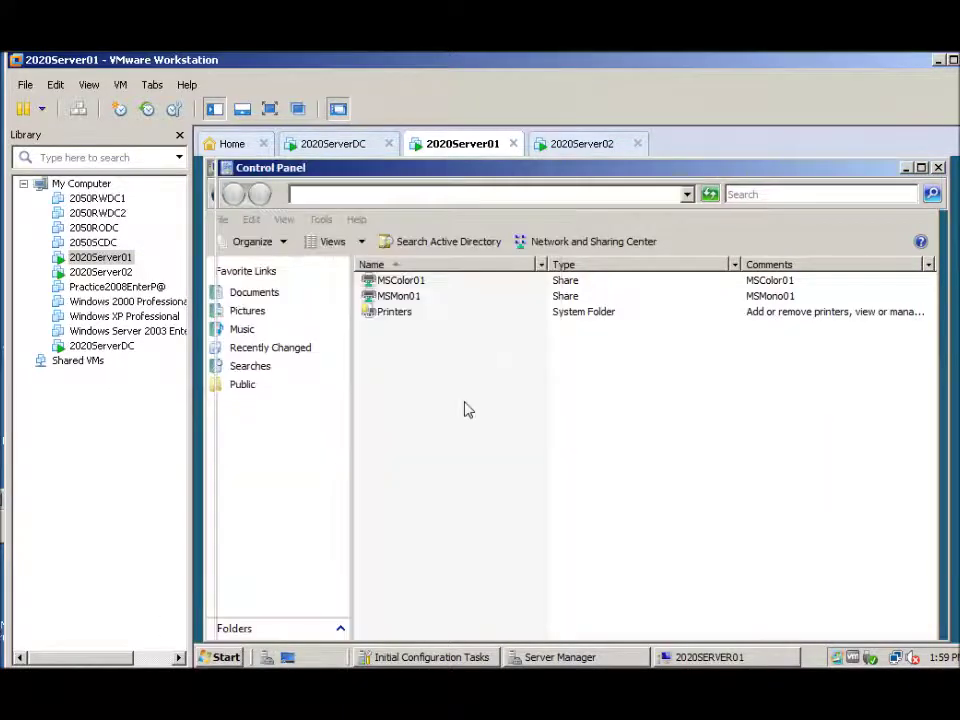
double_click(445, 572)
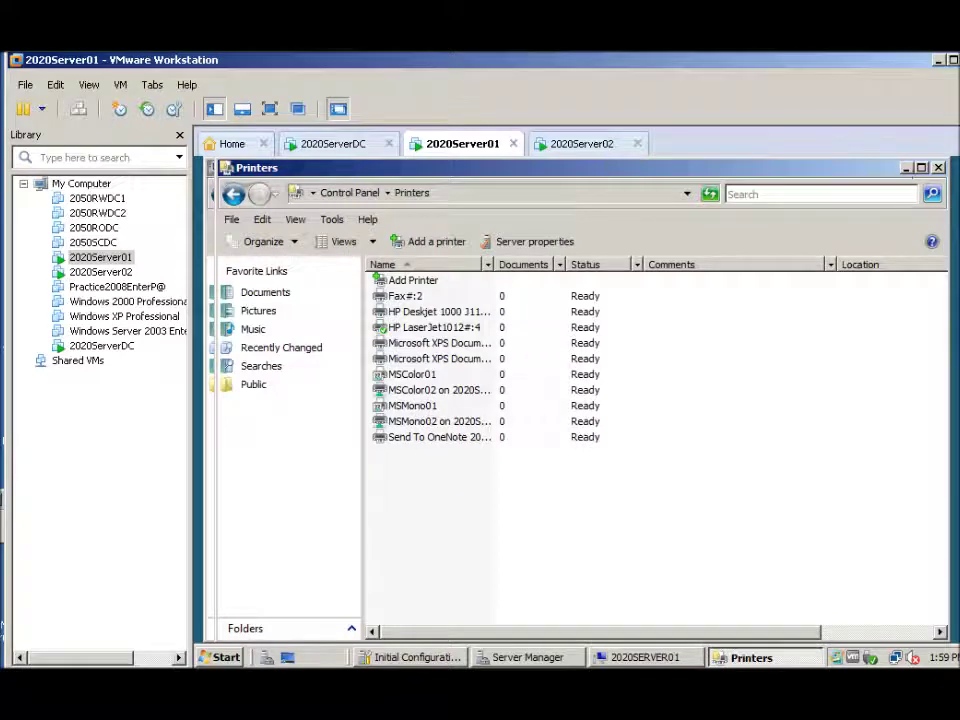
click(938, 167)
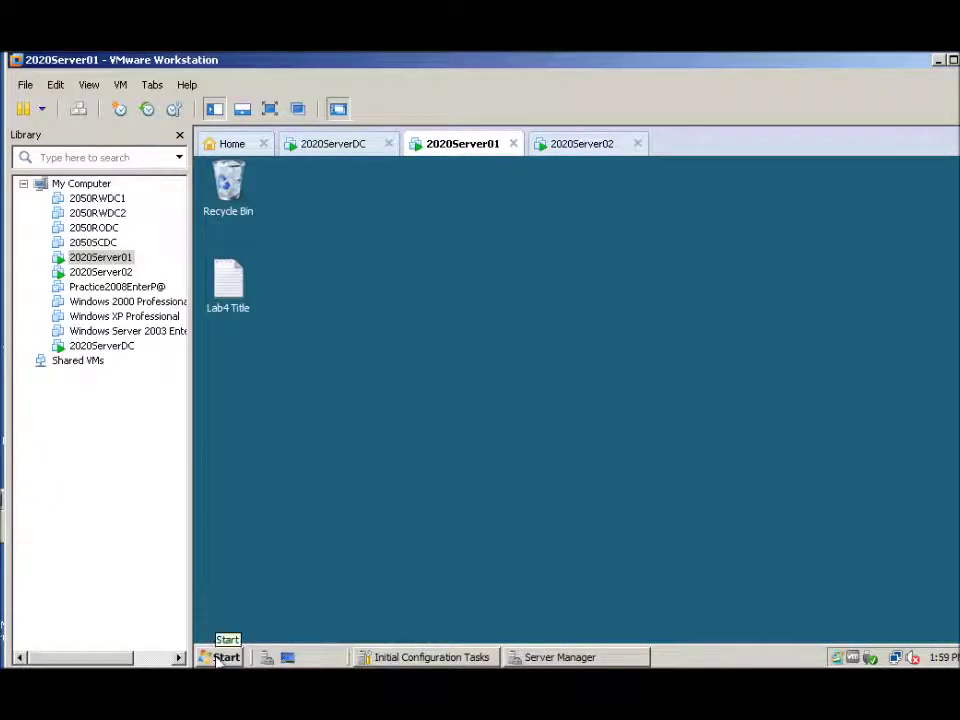
Step: Restart 2020Server01 as a planned shutdown with the comment "restart"
click(225, 657)
click(538, 625)
click(582, 602)
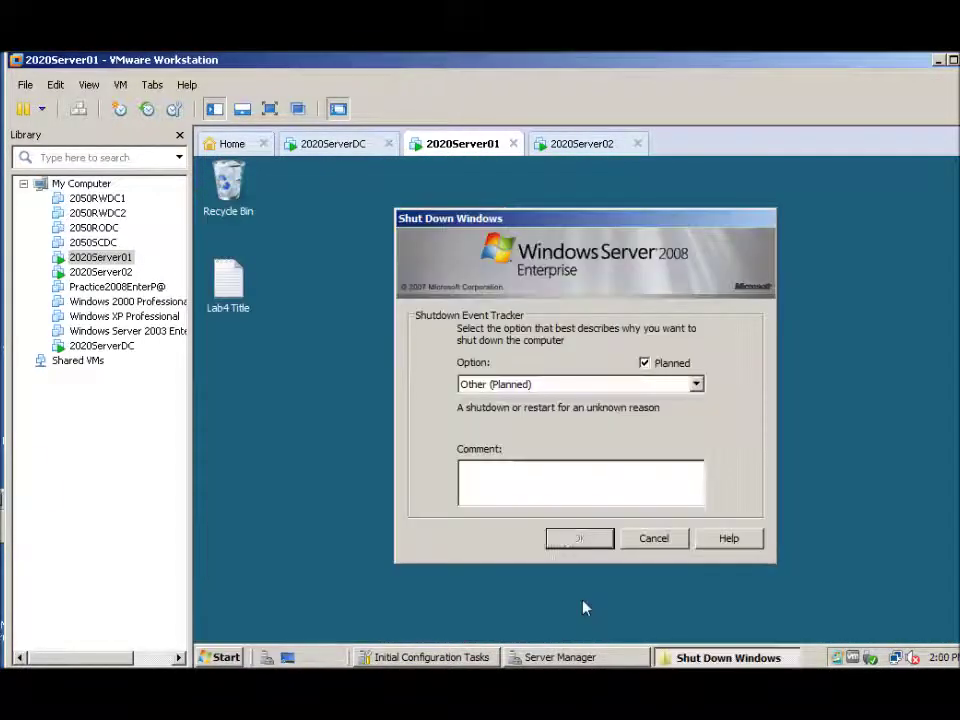
text(restart)
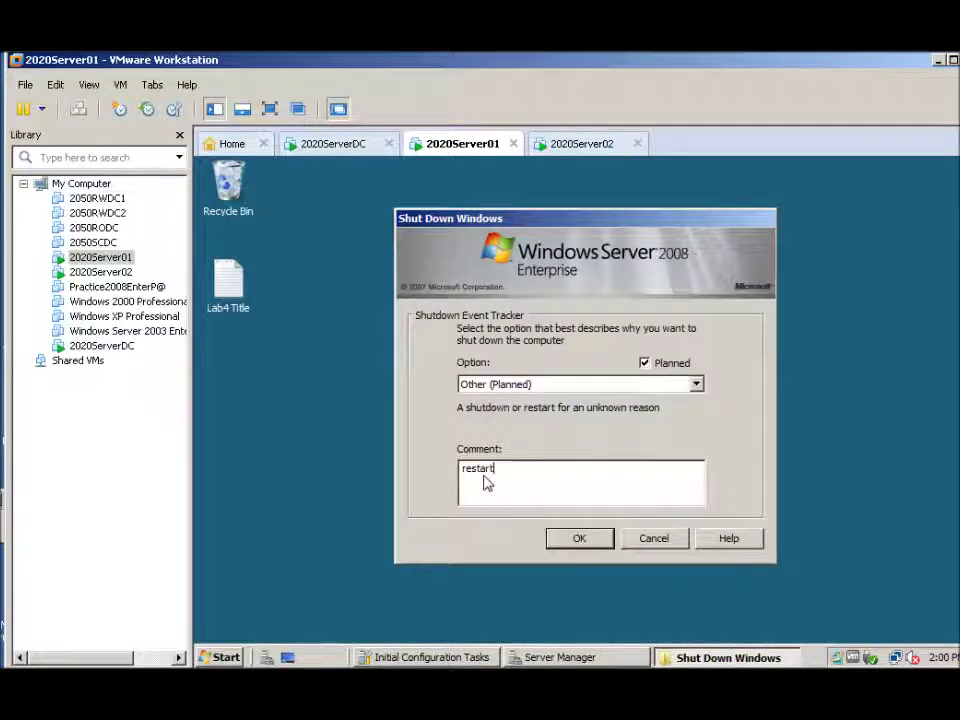
key(Return)
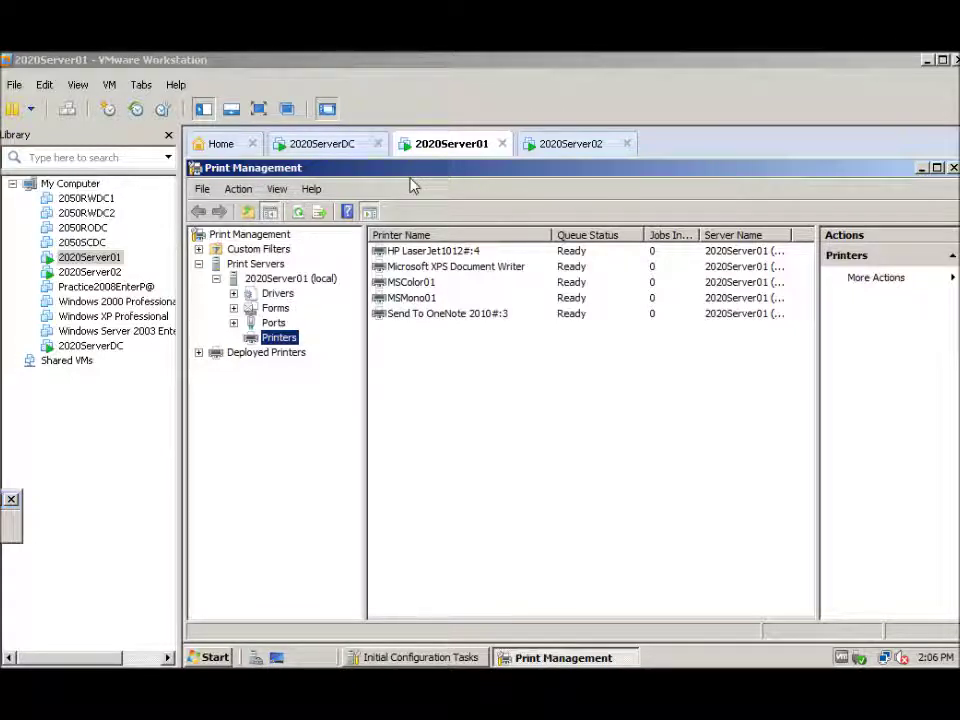
Step: Begin adding a printer to 2020Server01 (local) on existing port LPT1 with the existing MS Publisher Color Printer driver
click(263, 280)
right_click(263, 282)
click(295, 287)
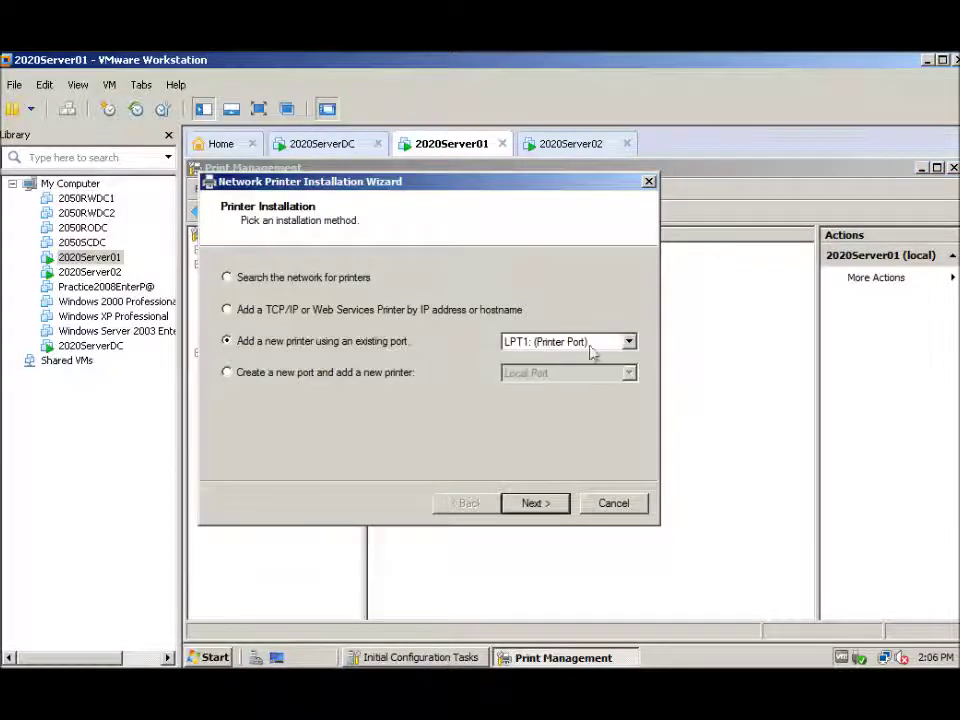
click(533, 503)
click(229, 330)
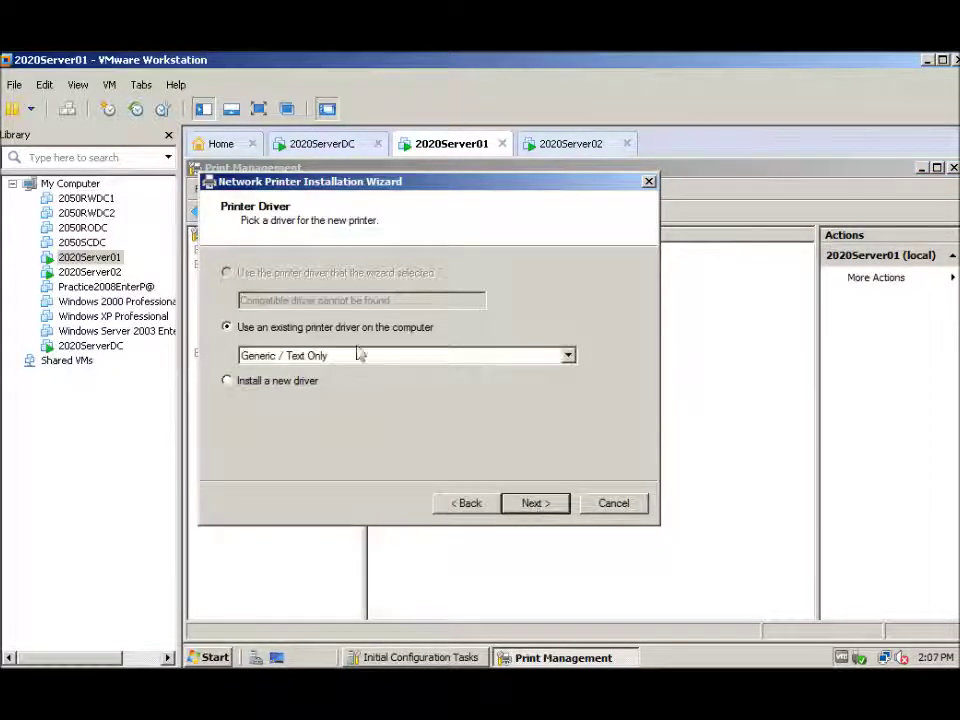
click(568, 356)
click(300, 396)
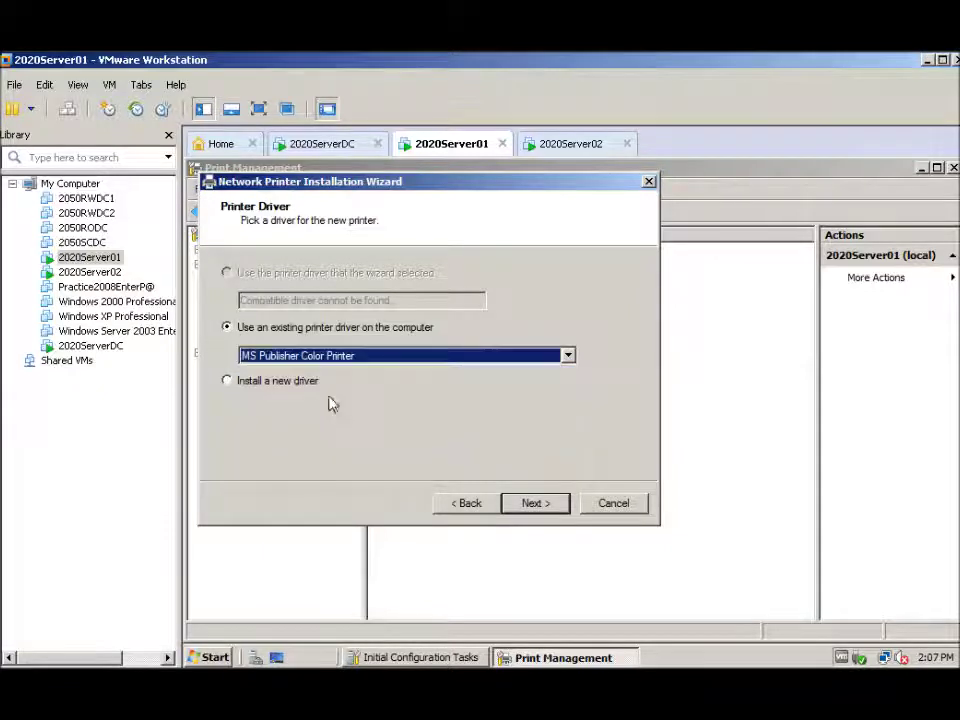
double_click(538, 508)
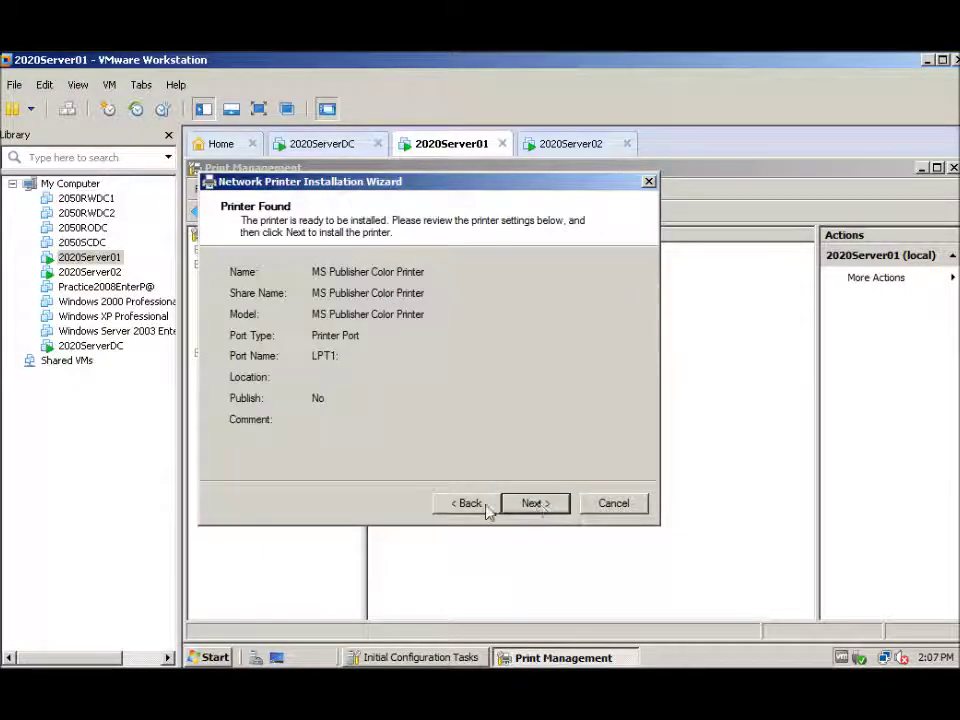
click(489, 508)
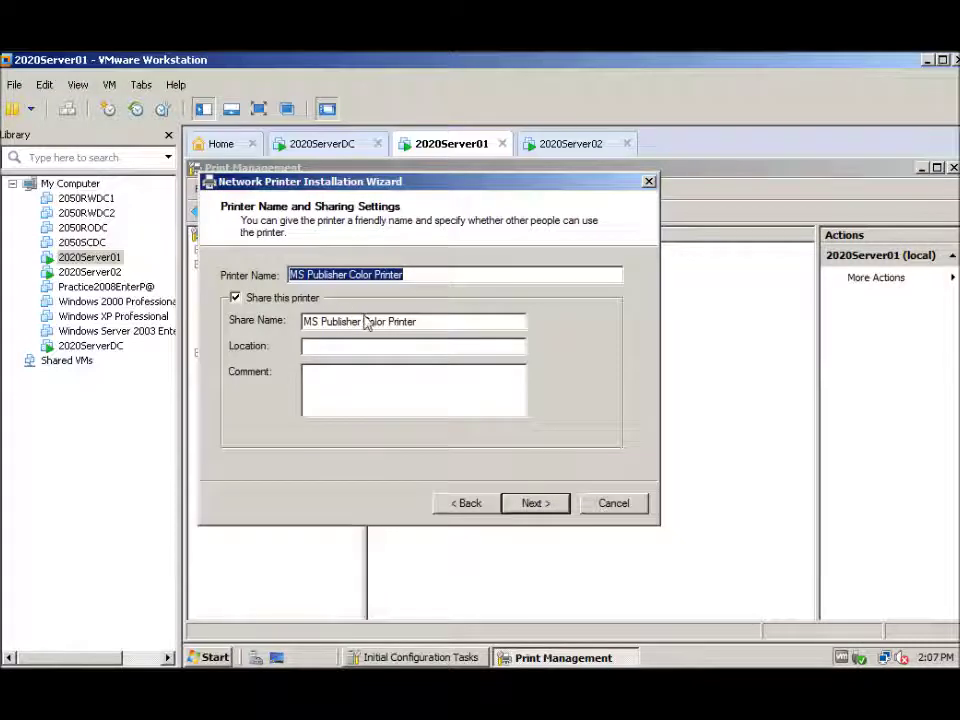
Step: Set both the new printer's name and its share name to MSColor01-PM and proceed with the installation
text(MSColor)
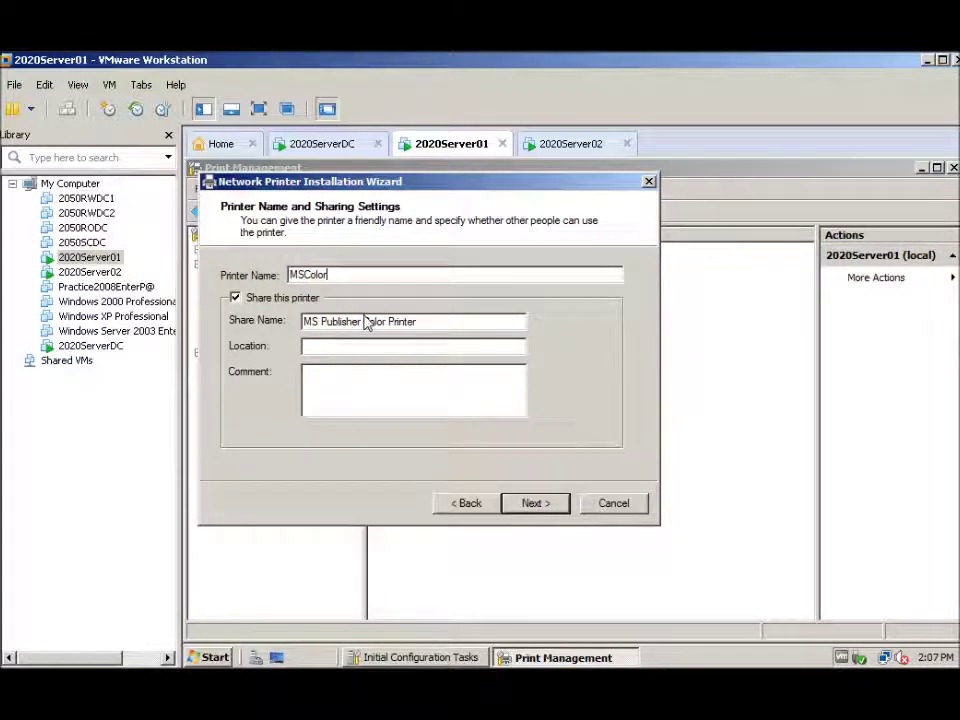
text(01-PM)
drag(418, 322, 268, 328)
text(MSColor01)
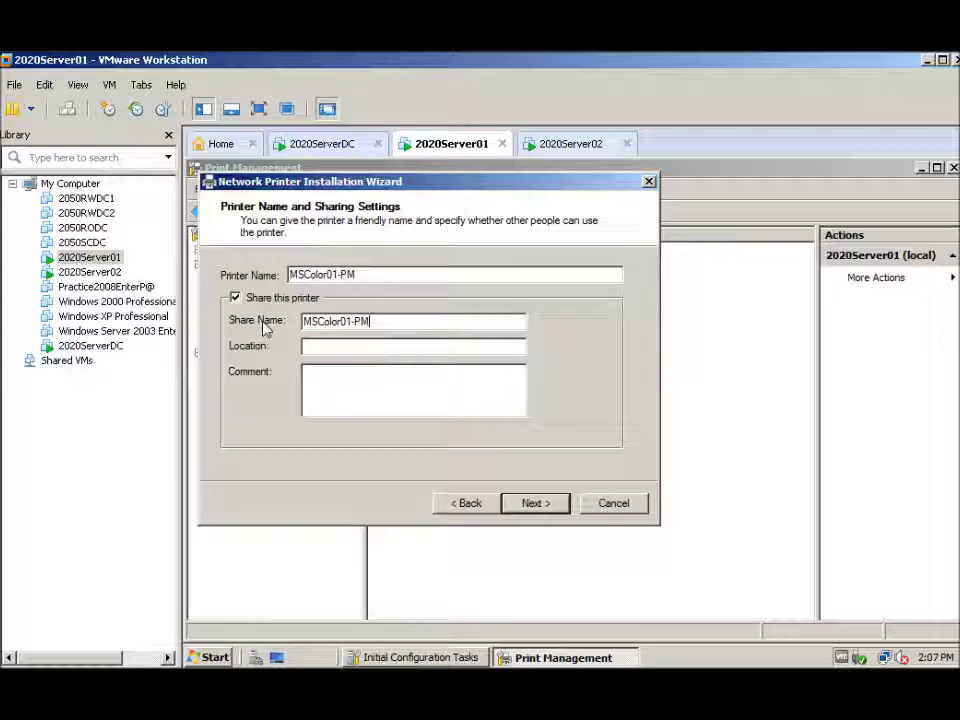
click(537, 505)
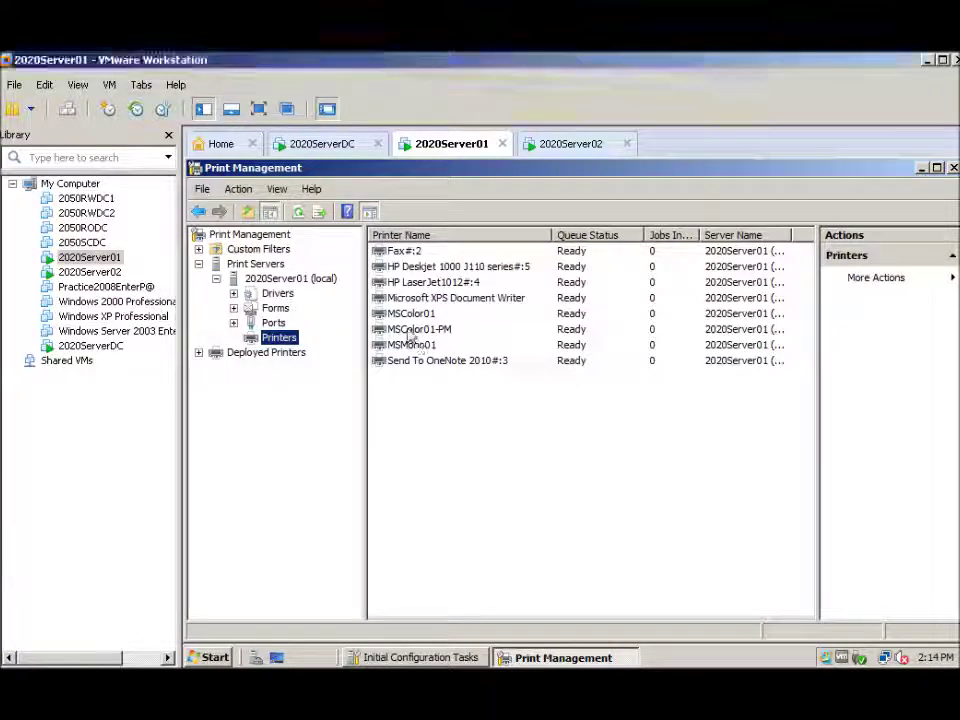
click(410, 330)
right_click(414, 330)
click(461, 506)
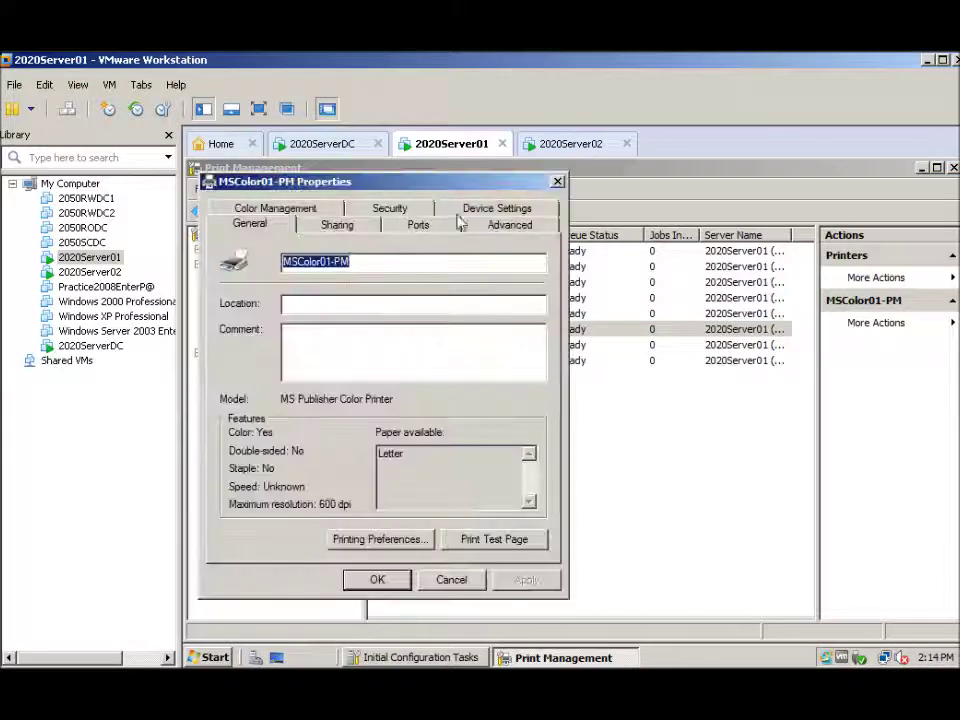
click(507, 226)
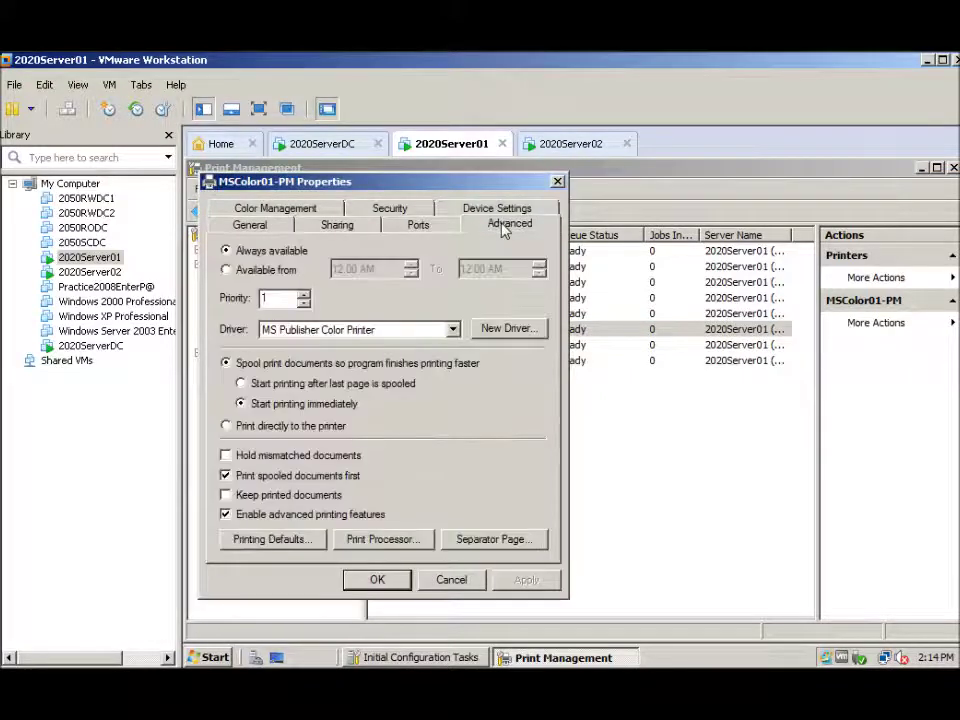
click(229, 271)
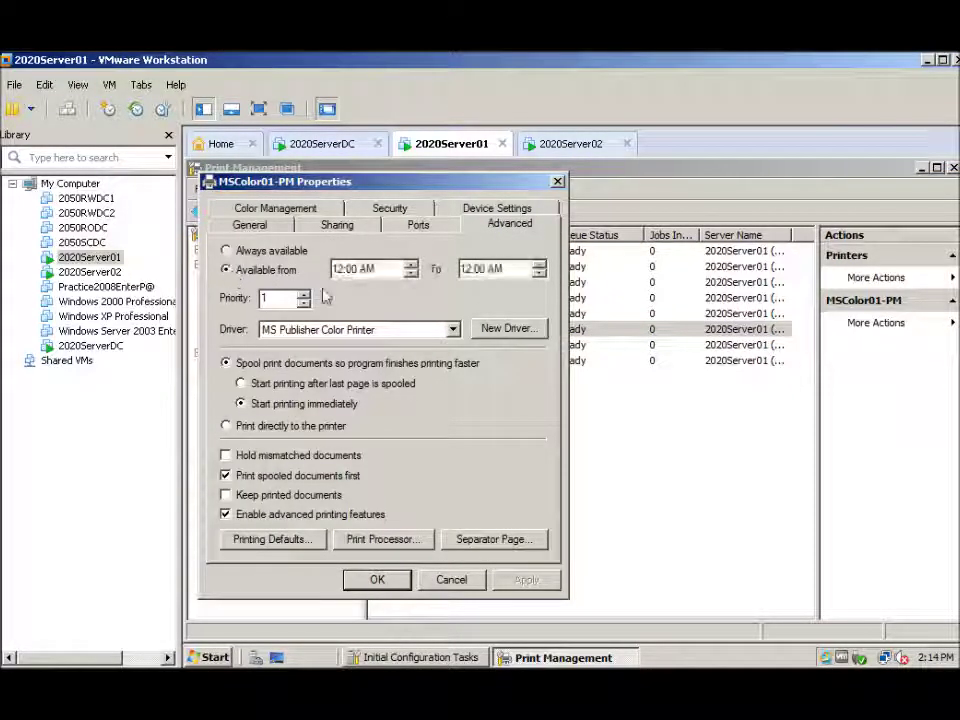
click(450, 580)
Step: Limit the availability of the MSColor01 printer to 9:00 PM through 5:00 PM in its advanced properties
right_click(420, 313)
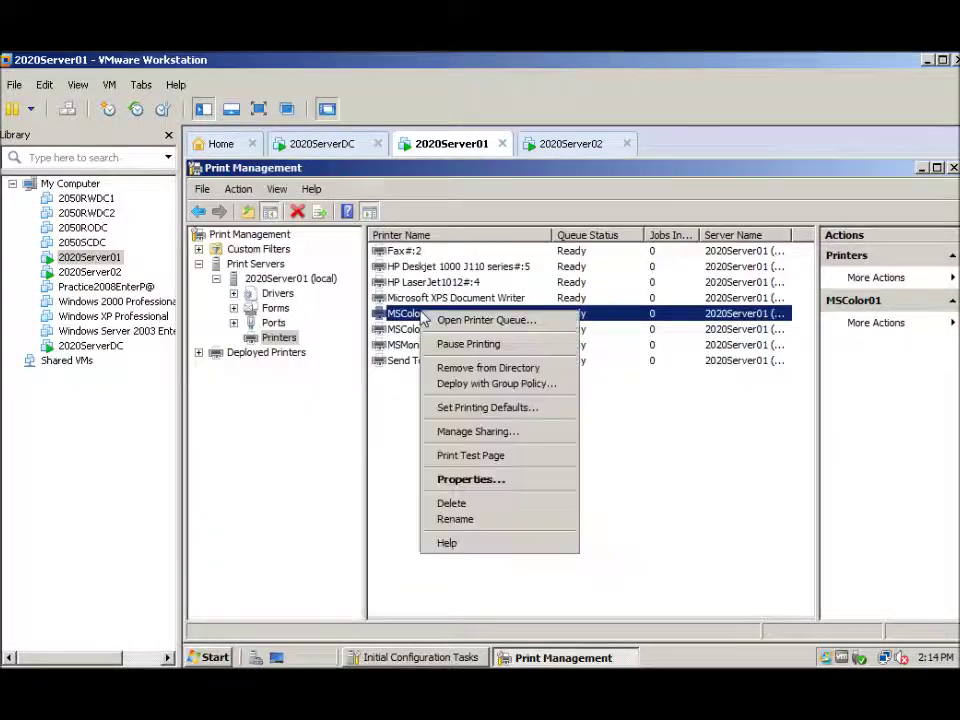
click(478, 481)
click(513, 225)
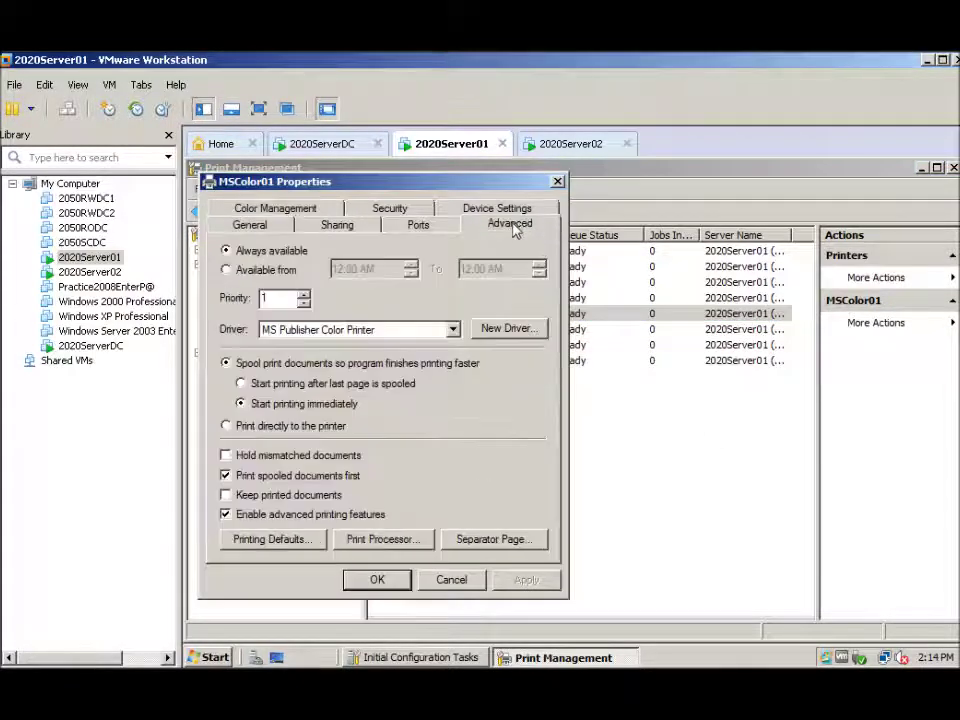
click(226, 270)
click(338, 269)
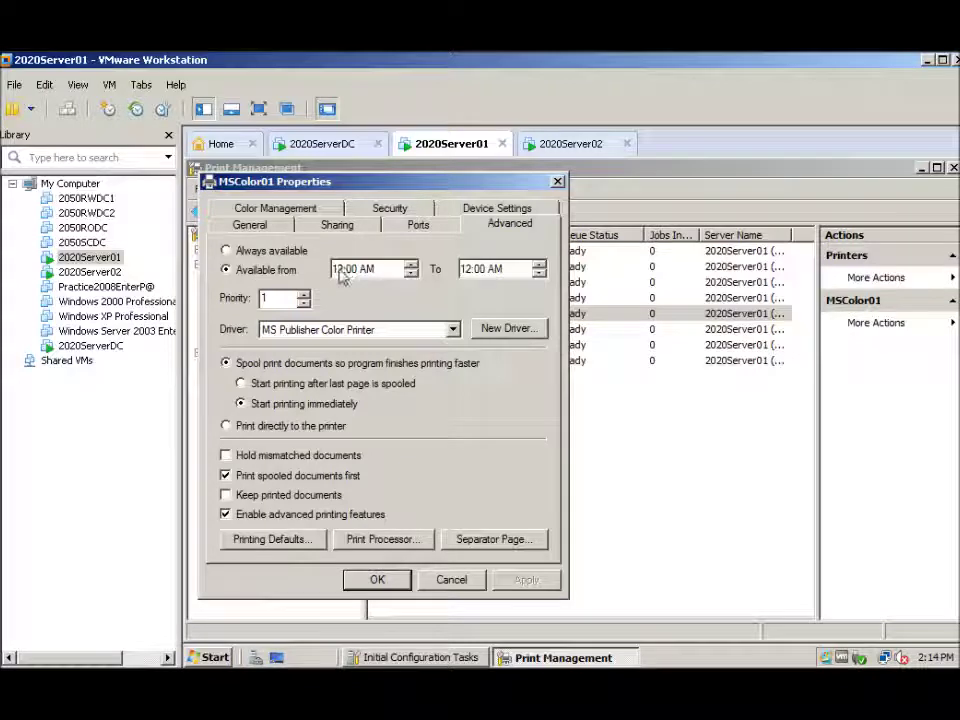
click(410, 274)
text(9)
click(466, 269)
text(6)
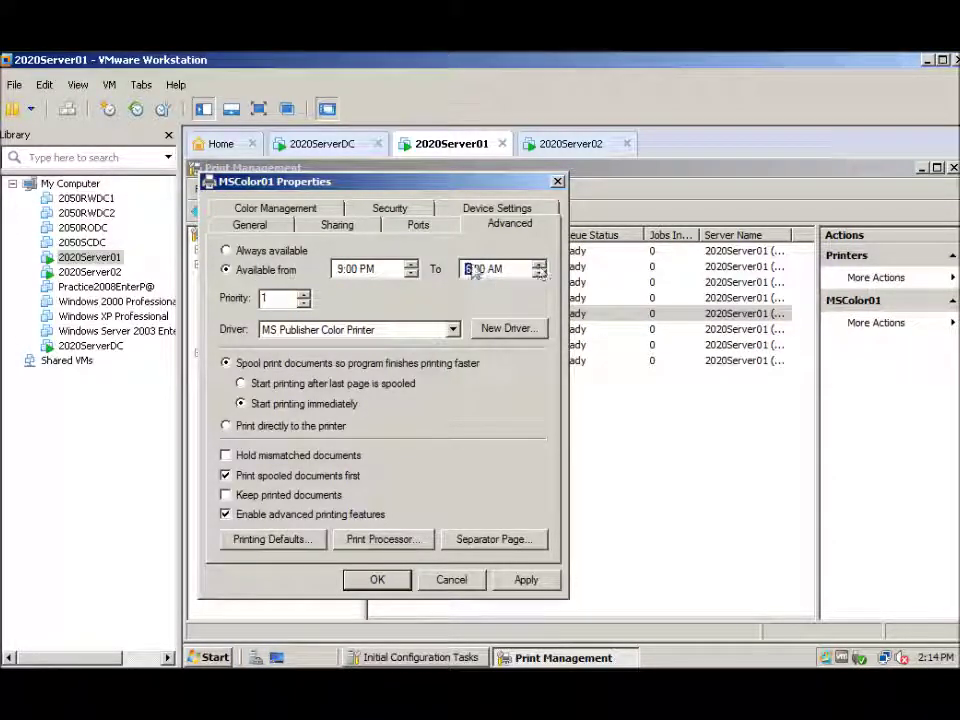
text(5)
key(Right)
key(Right)
text(p)
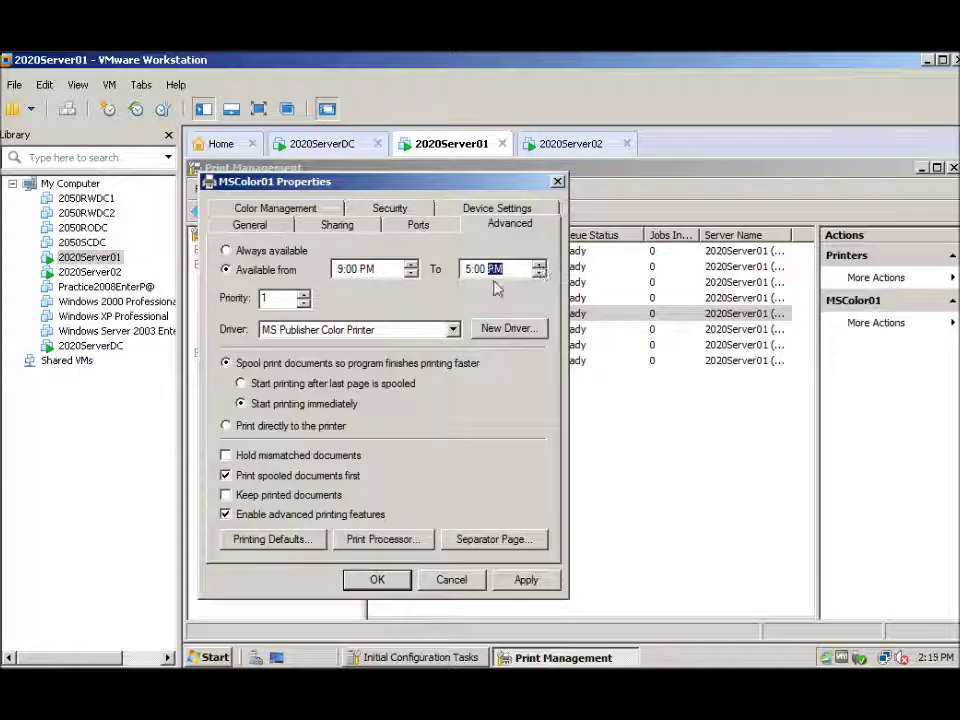
Step: Set MSColor01 to start printing after the last page is spooled and hold mismatched documents, and apply the changes
click(241, 384)
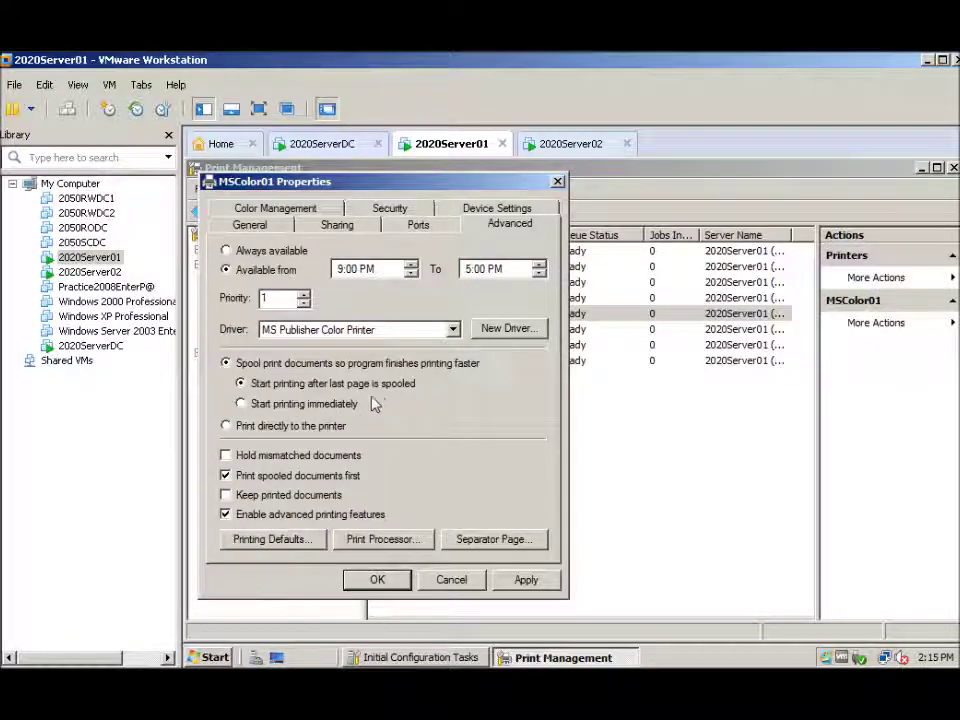
click(226, 456)
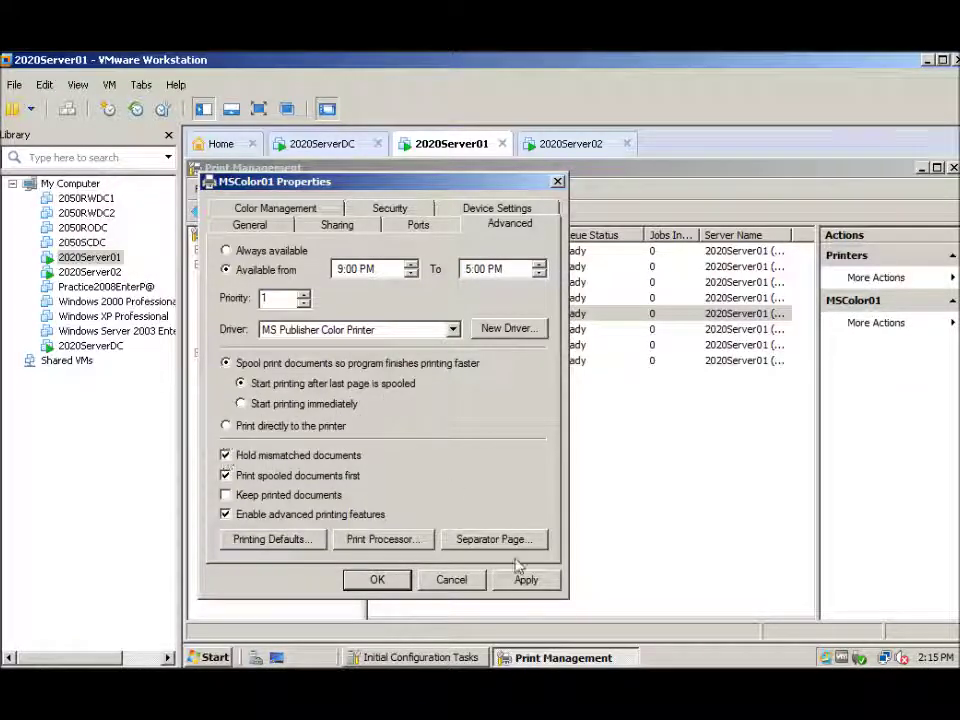
click(523, 580)
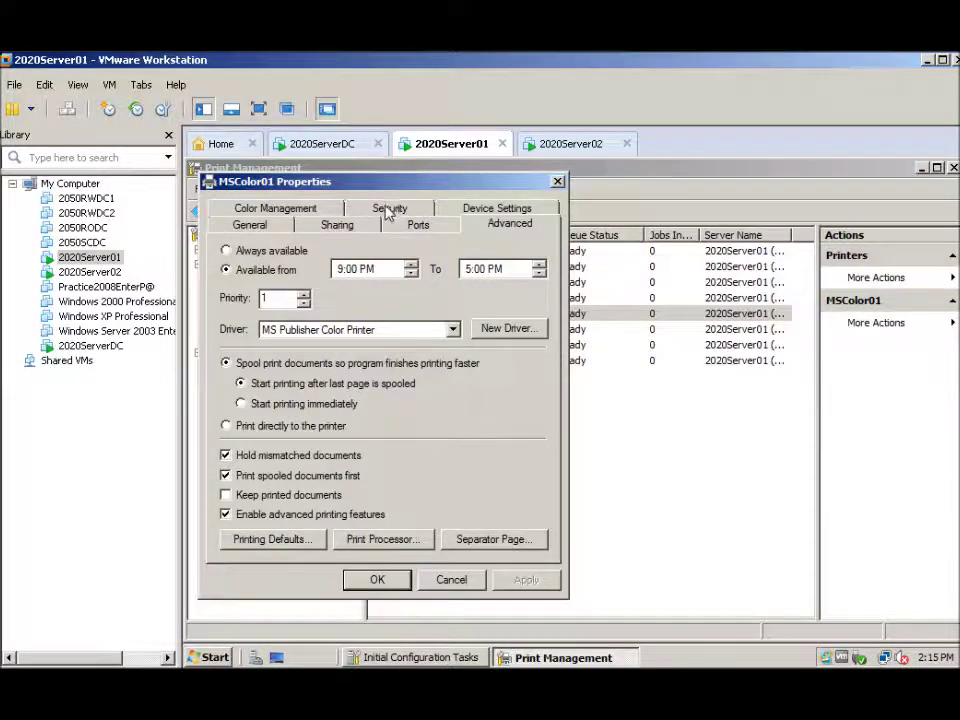
Step: Add the Domain Admins group to the security permissions of MSColor01
click(389, 209)
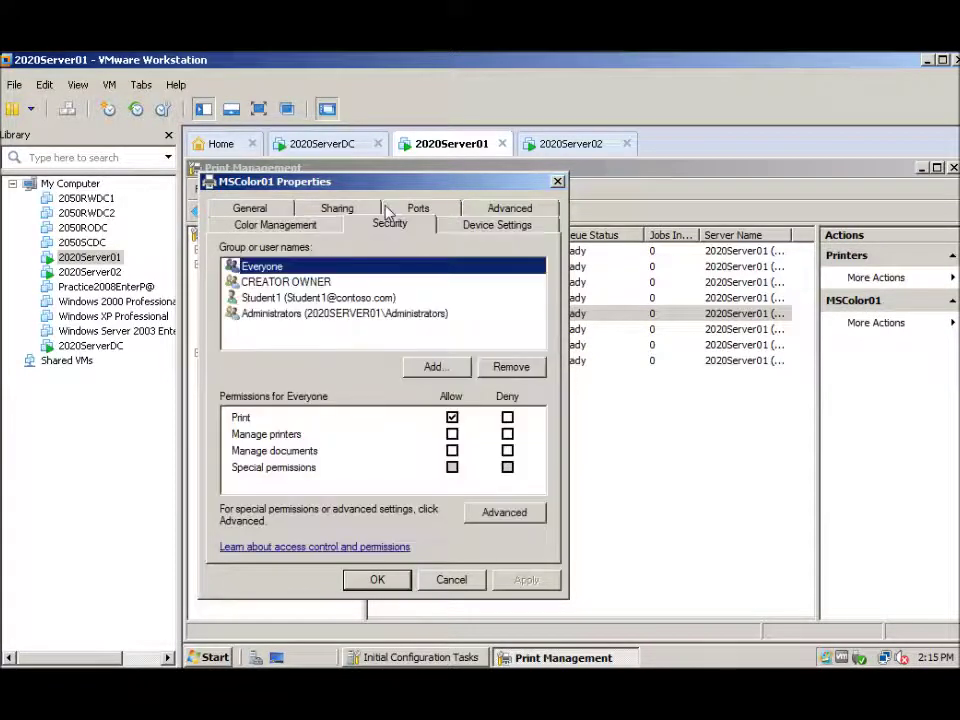
click(434, 368)
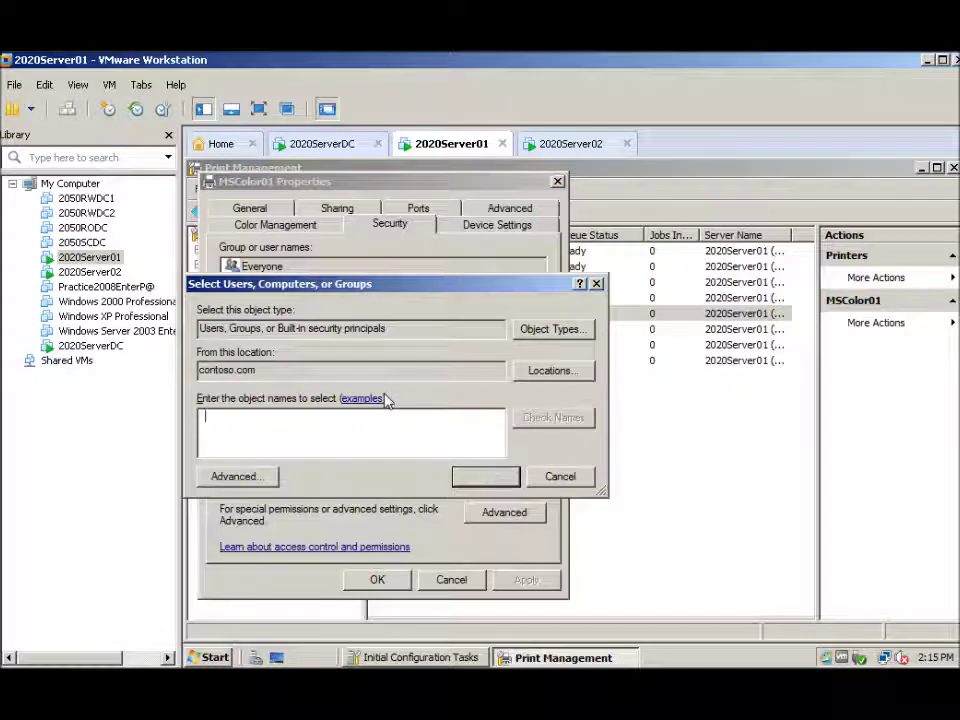
text(domain admin)
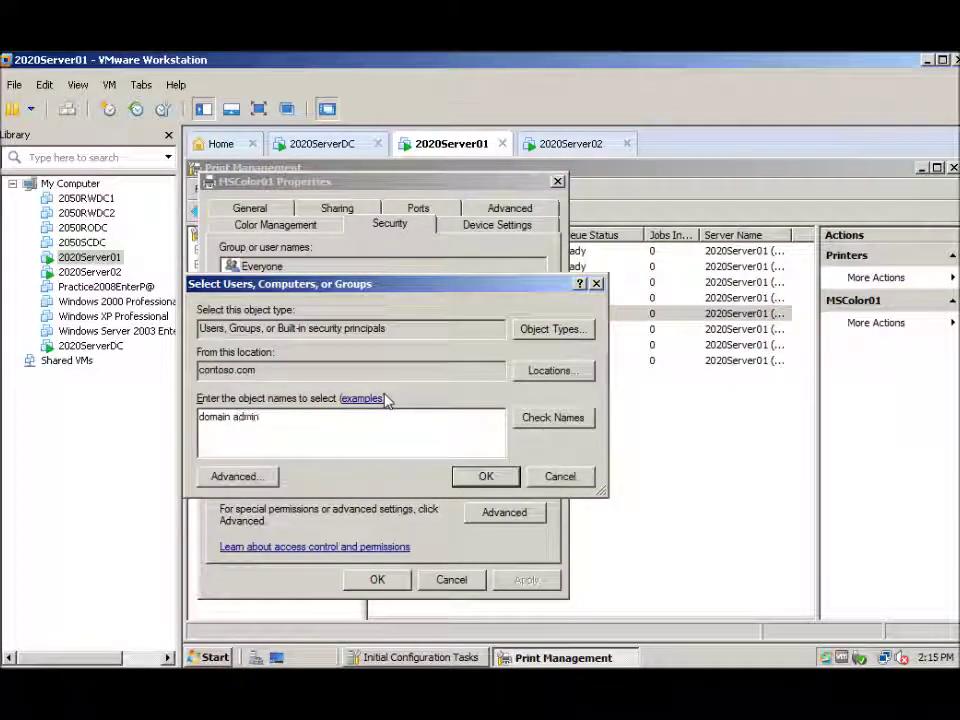
click(549, 421)
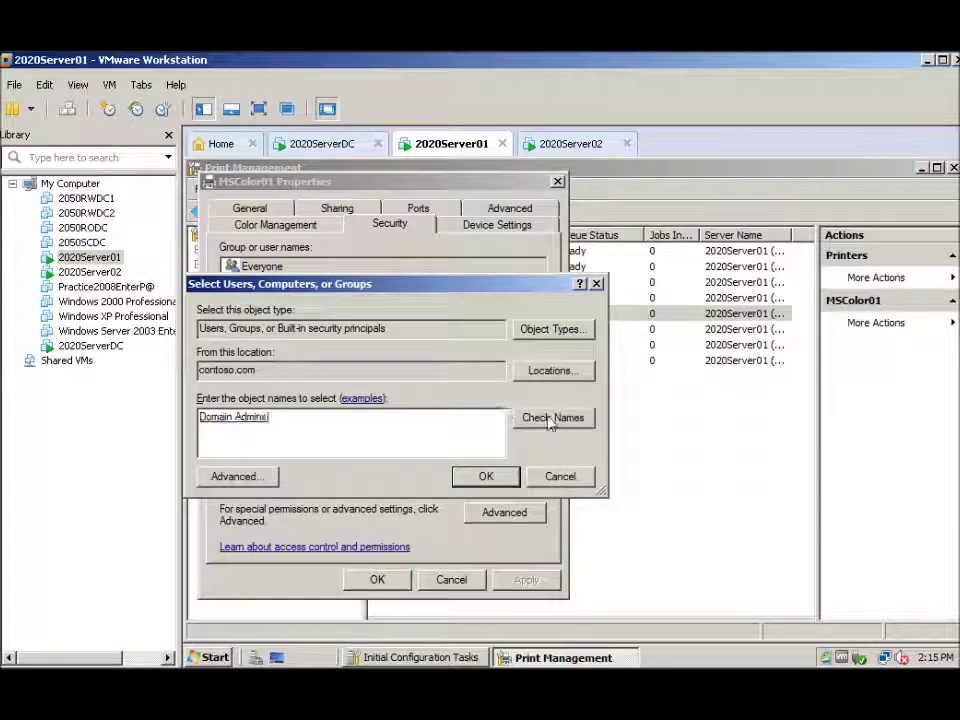
click(487, 480)
Step: Remove Everyone from MSColor01's security permissions, check the Domain Admins permissions, and save the properties
click(247, 268)
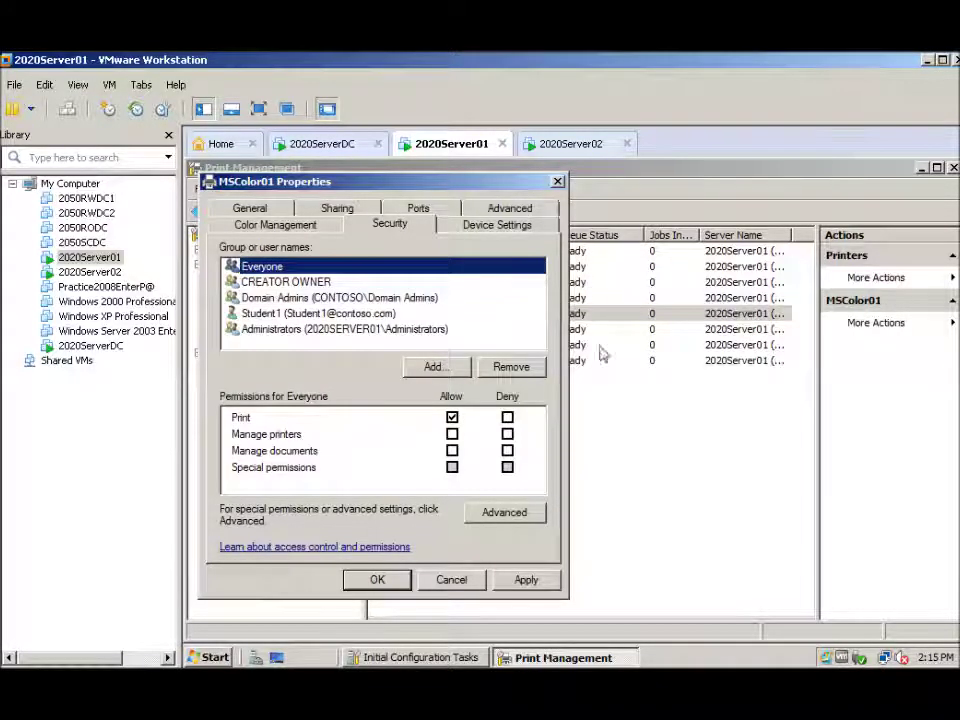
click(511, 366)
click(264, 283)
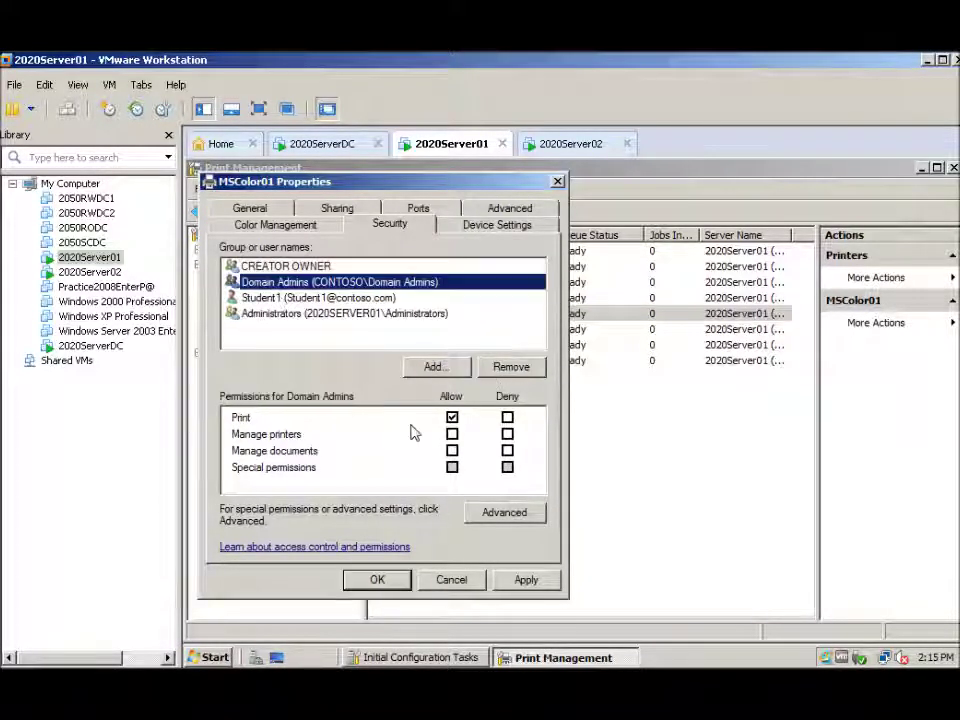
click(377, 580)
Step: Reopen the MSColor01 properties and remove Student1 from its security permissions
click(400, 330)
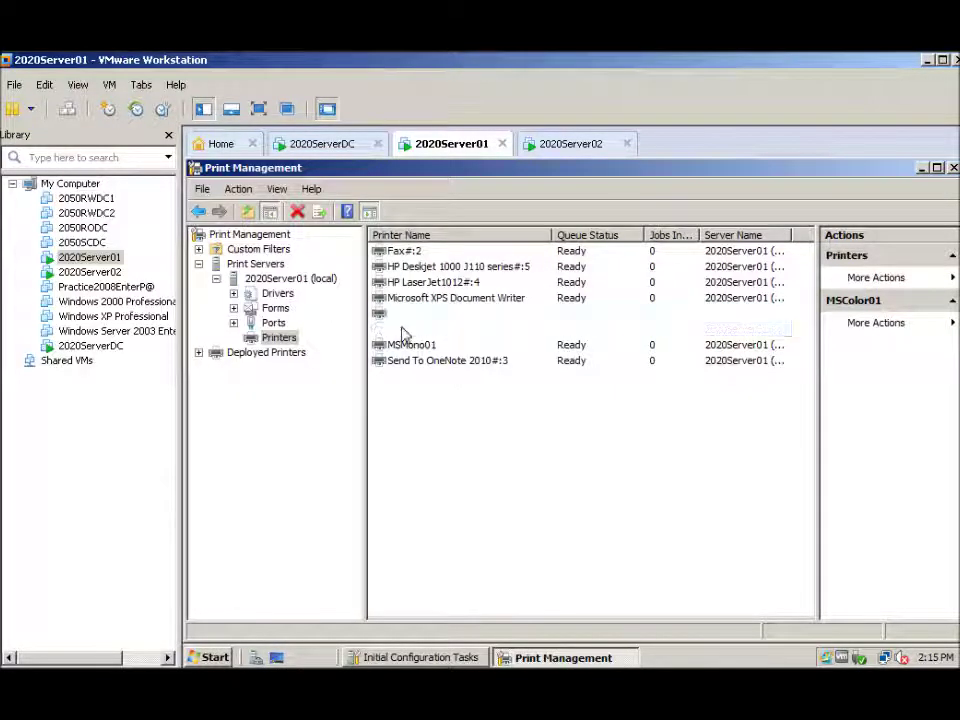
right_click(421, 329)
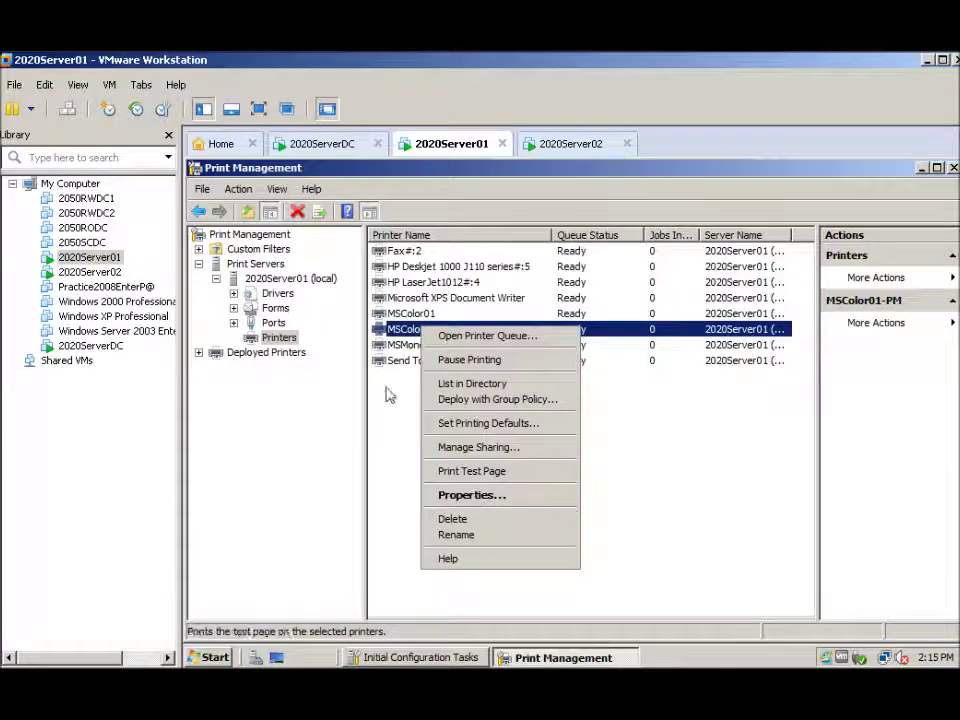
click(408, 313)
right_click(408, 313)
click(459, 479)
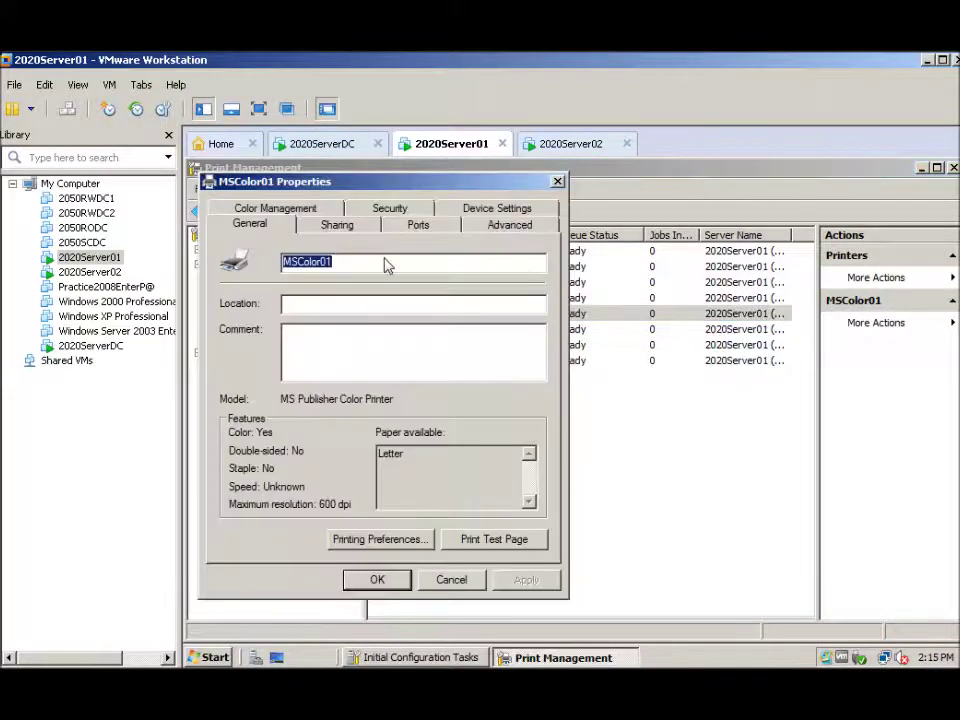
click(388, 208)
click(289, 299)
click(511, 367)
Step: Add the Domain Users group to MSColor01's security permissions and save the properties
click(435, 367)
text(domain users)
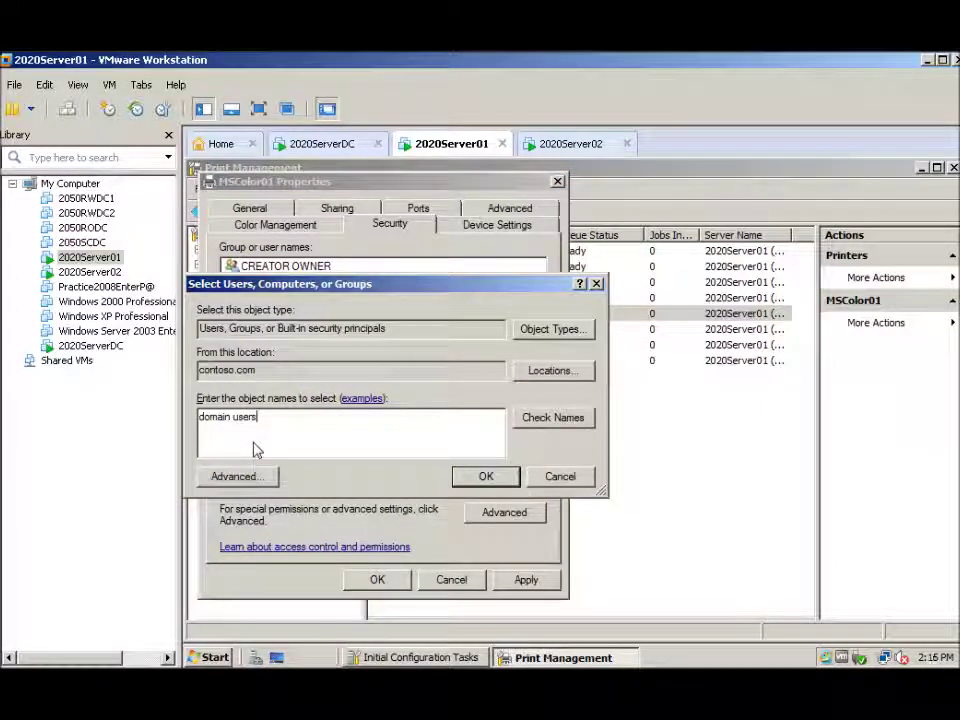
click(553, 413)
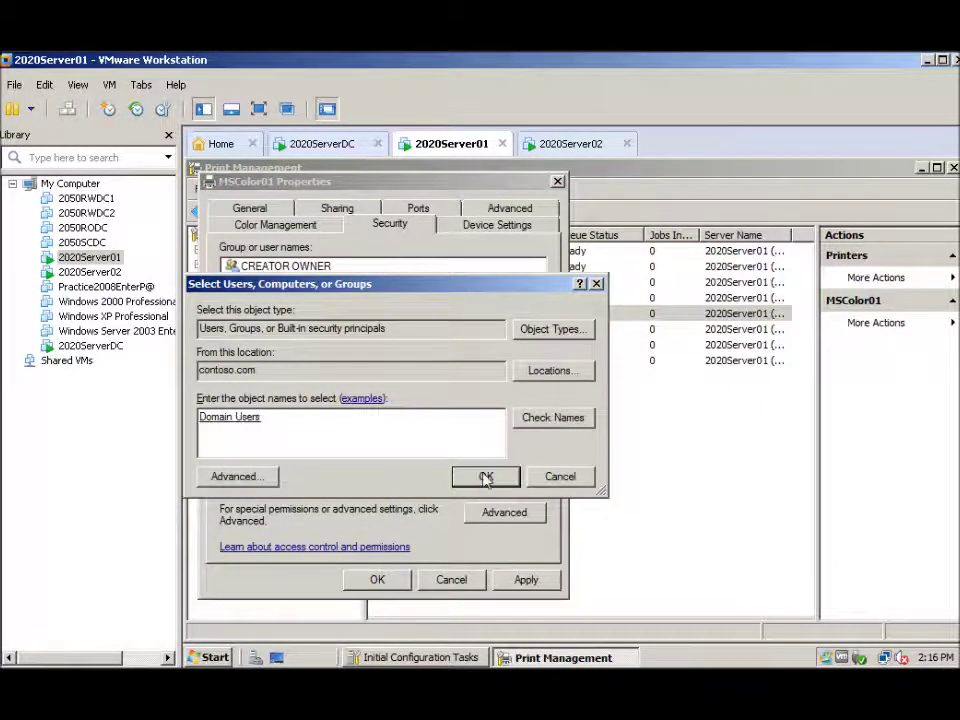
click(486, 476)
click(526, 580)
click(377, 580)
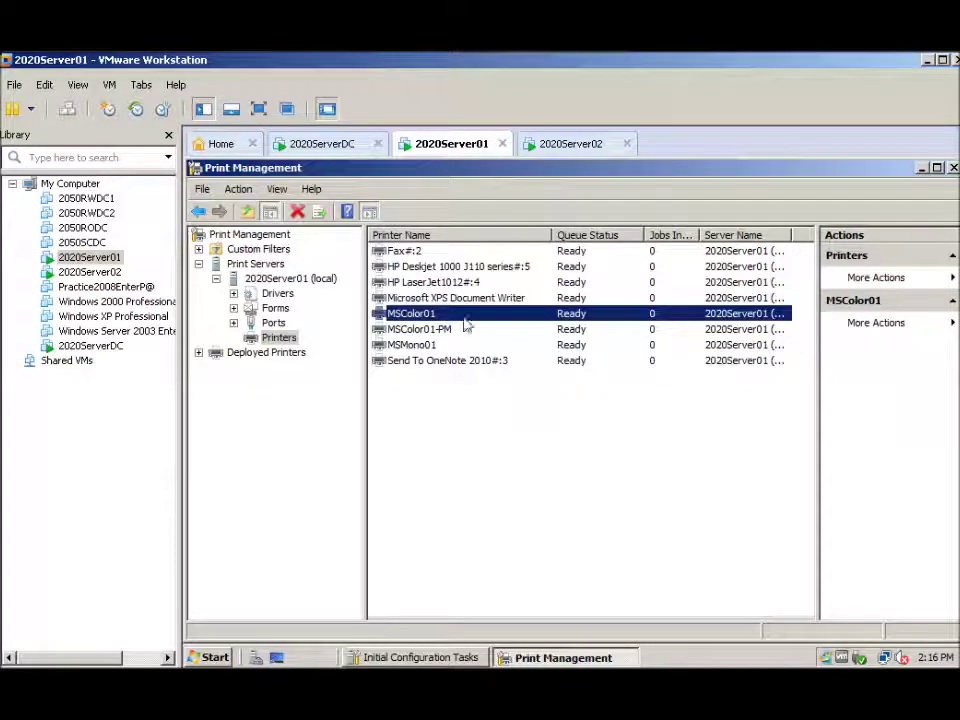
Step: Set MSColor01-PM to start printing after the last page is spooled and to hold mismatched documents, and apply the settings
right_click(410, 330)
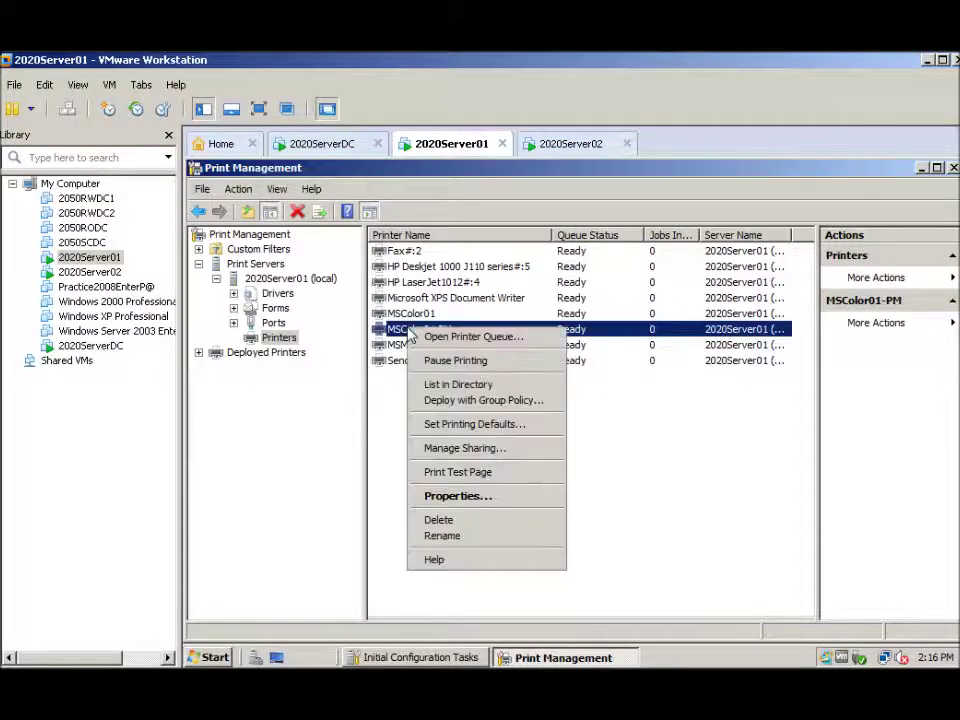
click(452, 495)
click(506, 224)
click(241, 383)
click(226, 476)
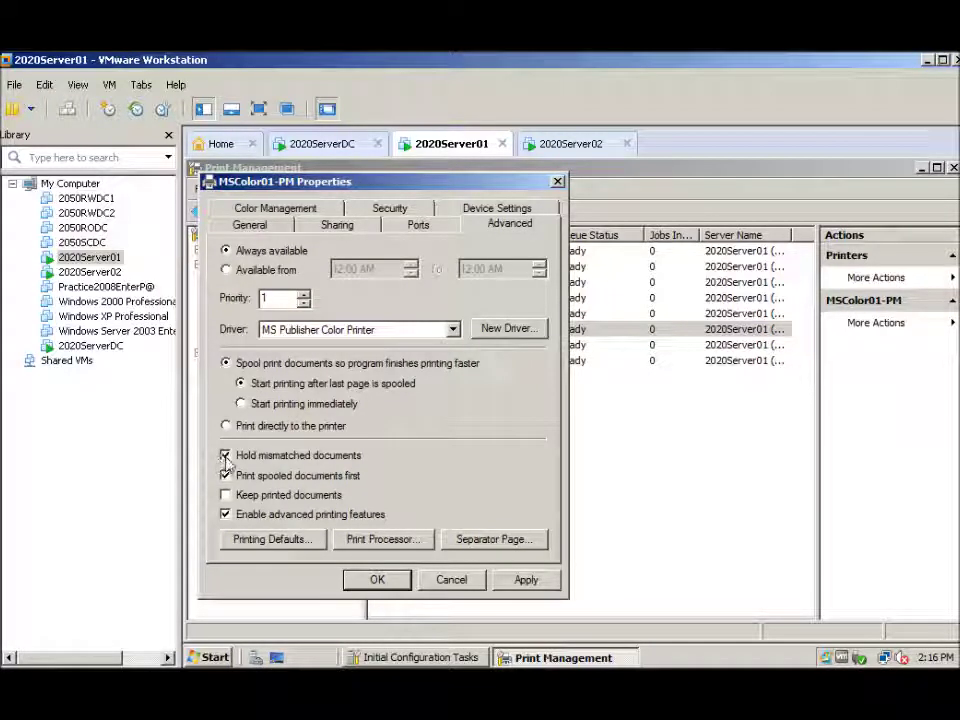
click(526, 579)
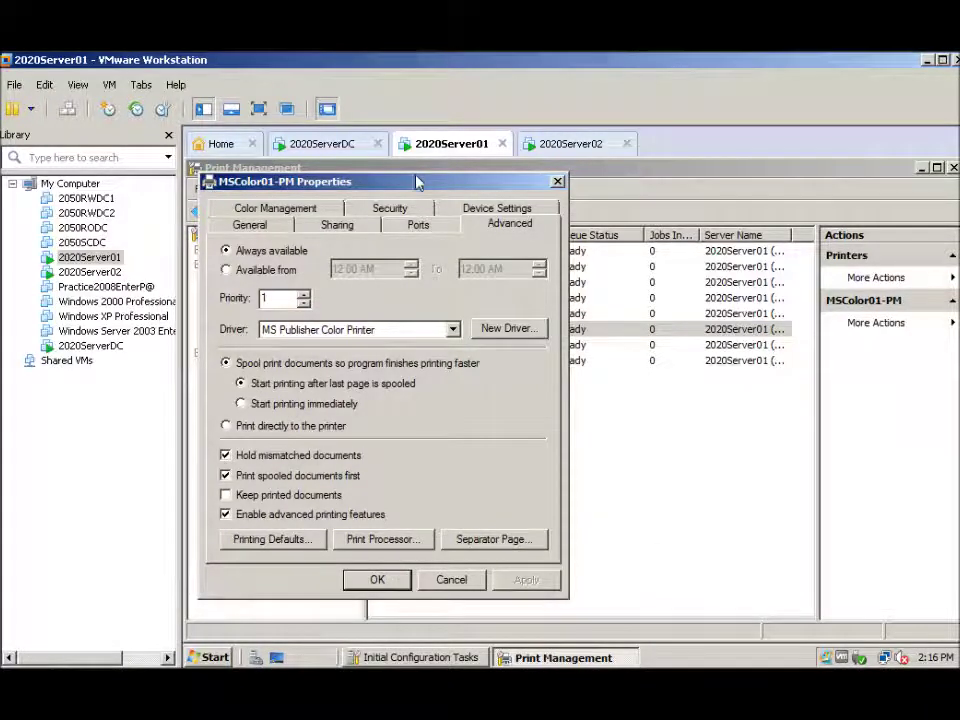
Step: Add the Domain Admins group to the security permissions of MSColor01-PM
click(383, 209)
click(435, 367)
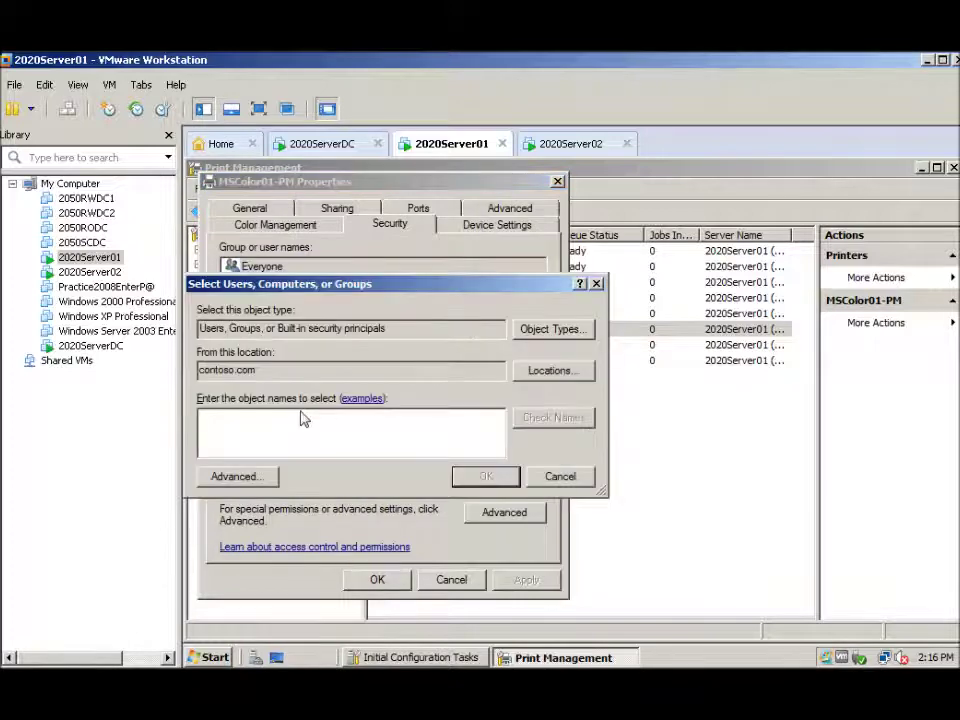
text(dmo)
text(main)
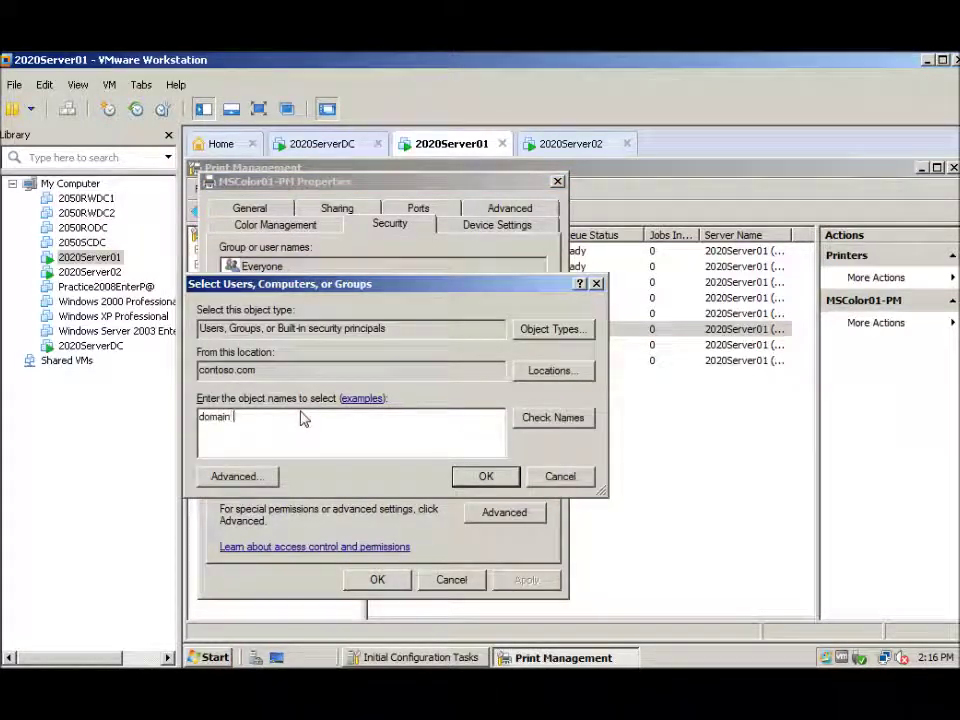
click(535, 418)
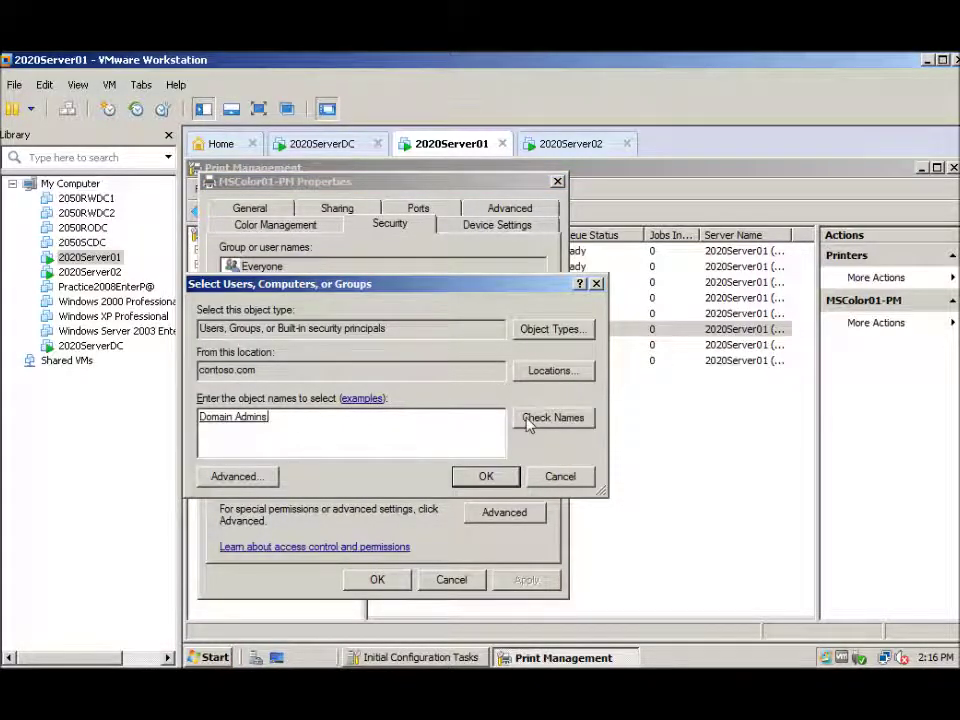
click(485, 476)
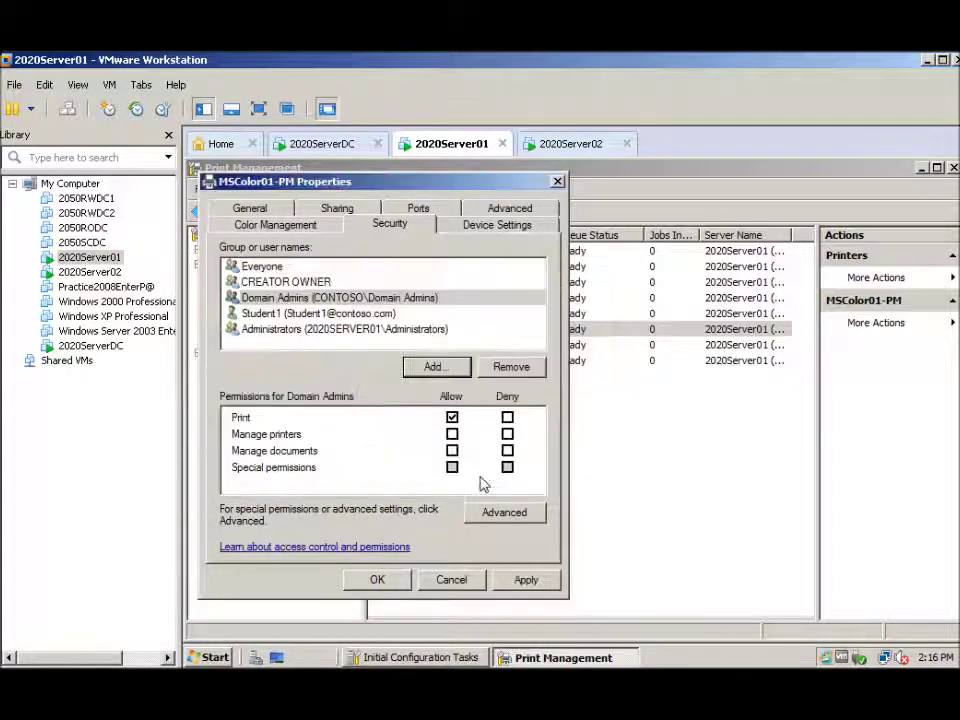
Step: Remove Everyone from MSColor01-PM's security permissions and save the properties
click(265, 266)
click(511, 367)
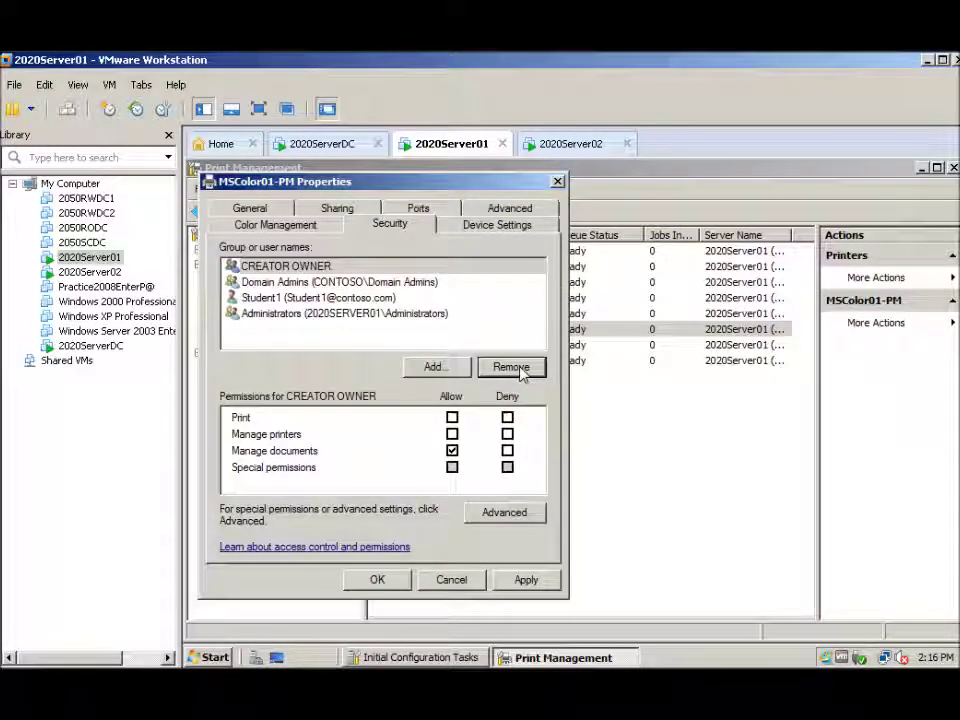
click(377, 580)
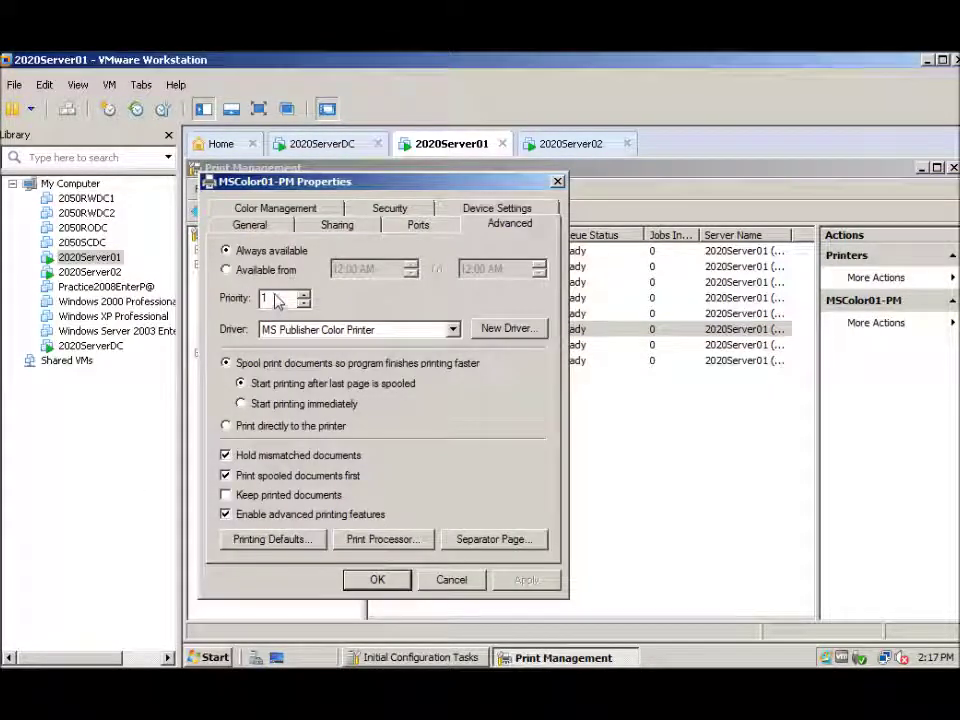
Step: Set the priority of MSColor01-PM to 99 in its advanced properties and save
drag(290, 300, 230, 304)
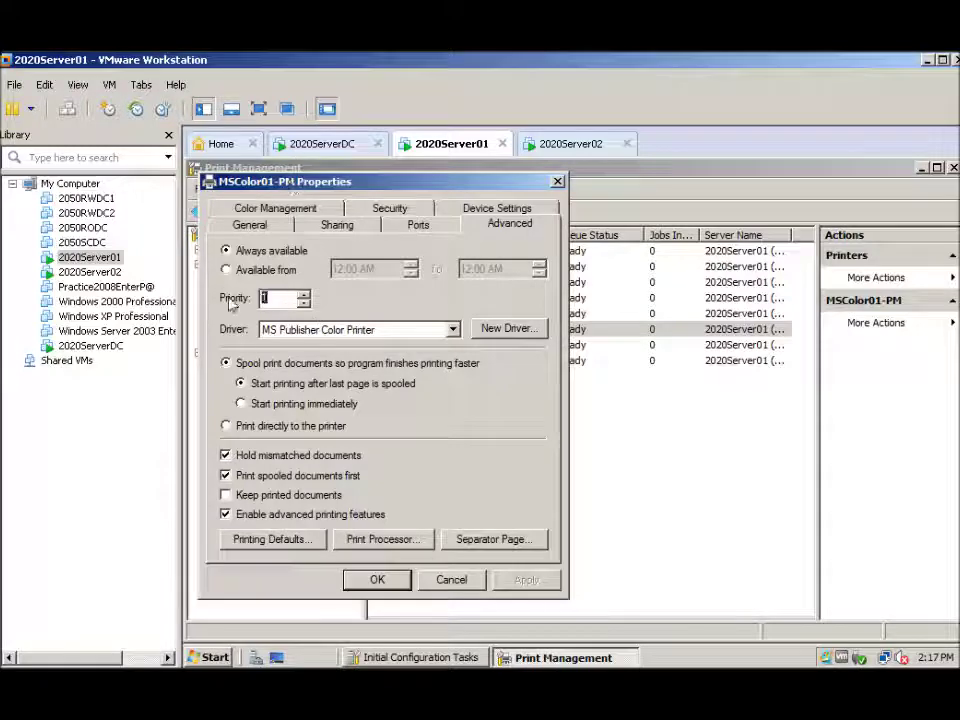
text(99)
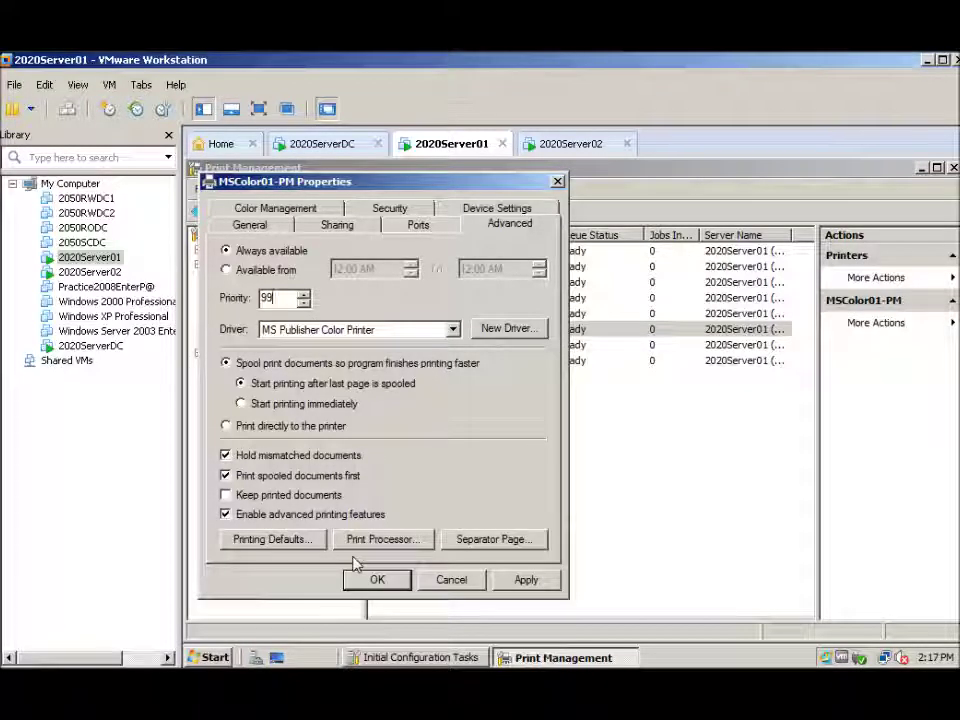
click(385, 583)
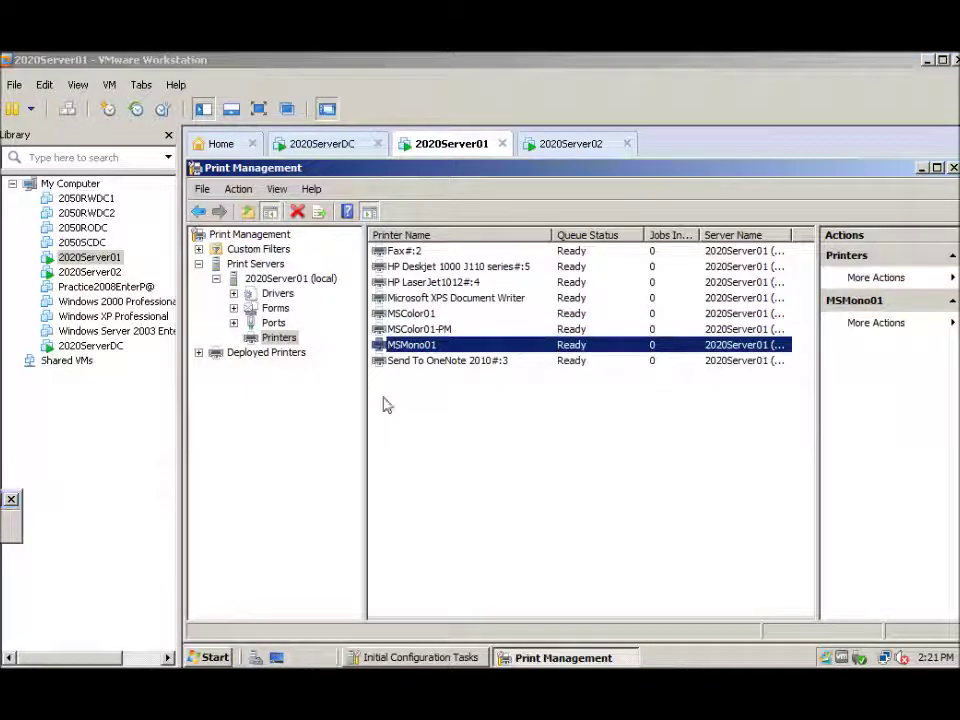
Step: Open the MSMono01 properties and turn off rendering print jobs on client computers in its sharing settings
right_click(420, 347)
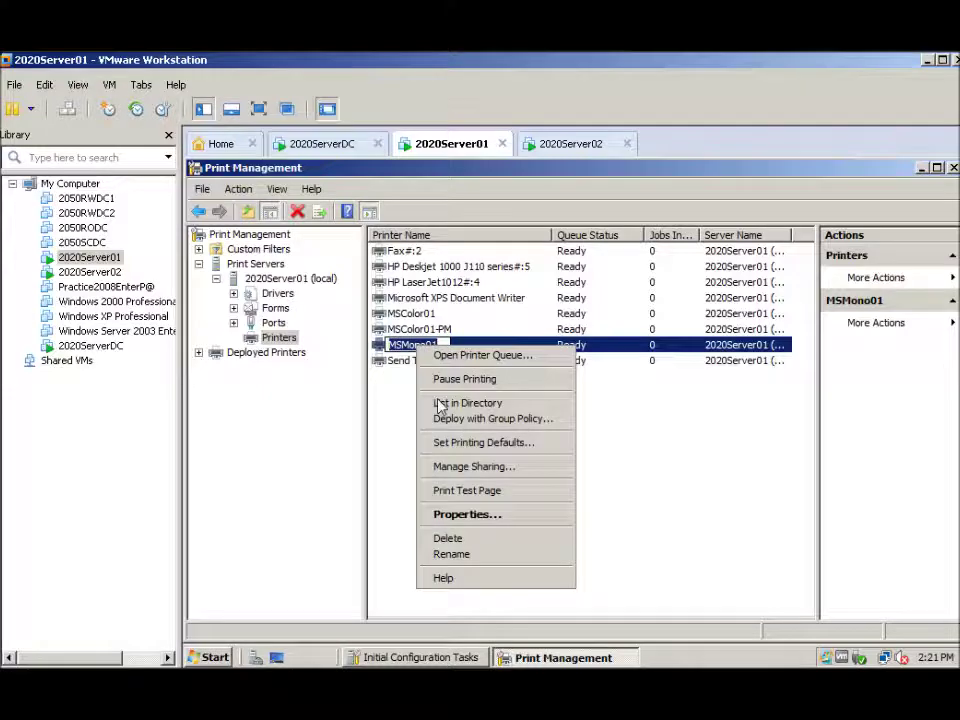
click(440, 514)
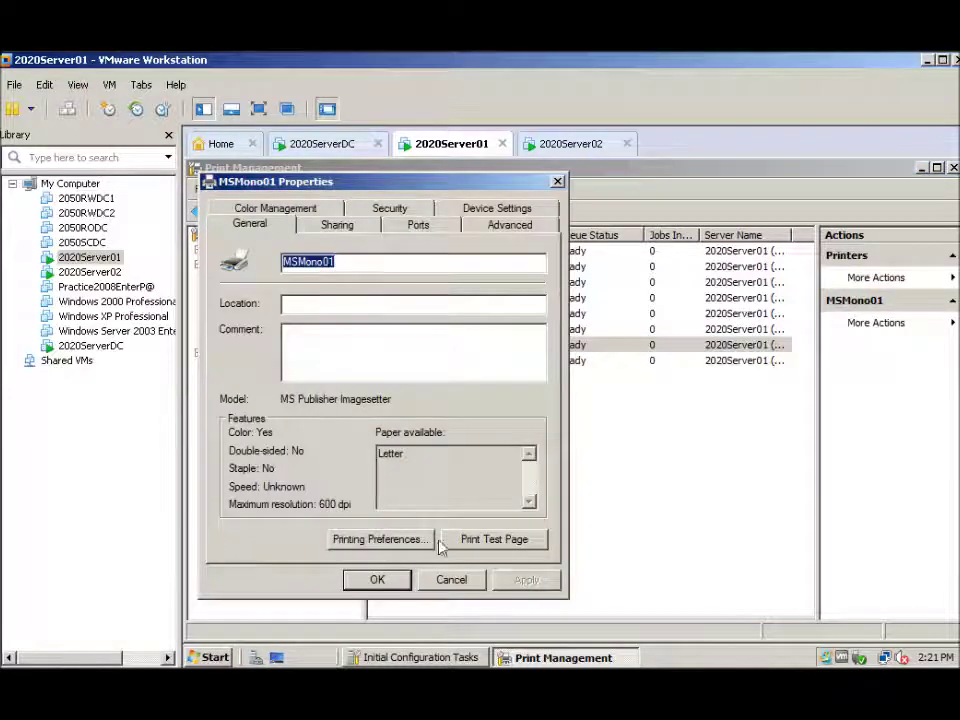
click(338, 224)
click(240, 398)
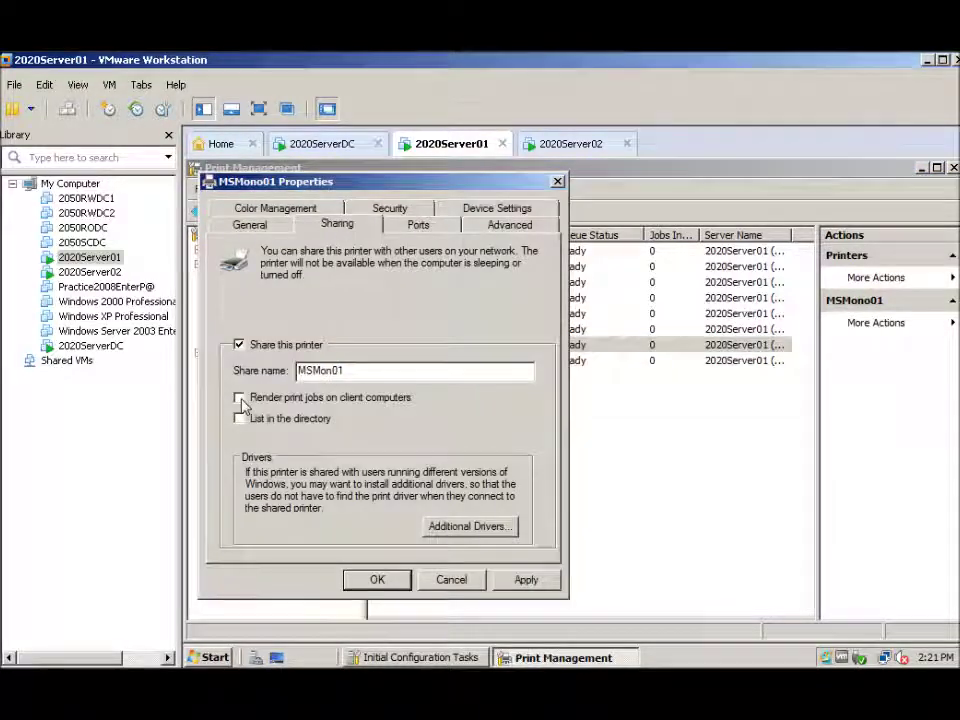
Step: Add the Domain Users group to MSMono01's security permissions and remove Everyone
click(389, 208)
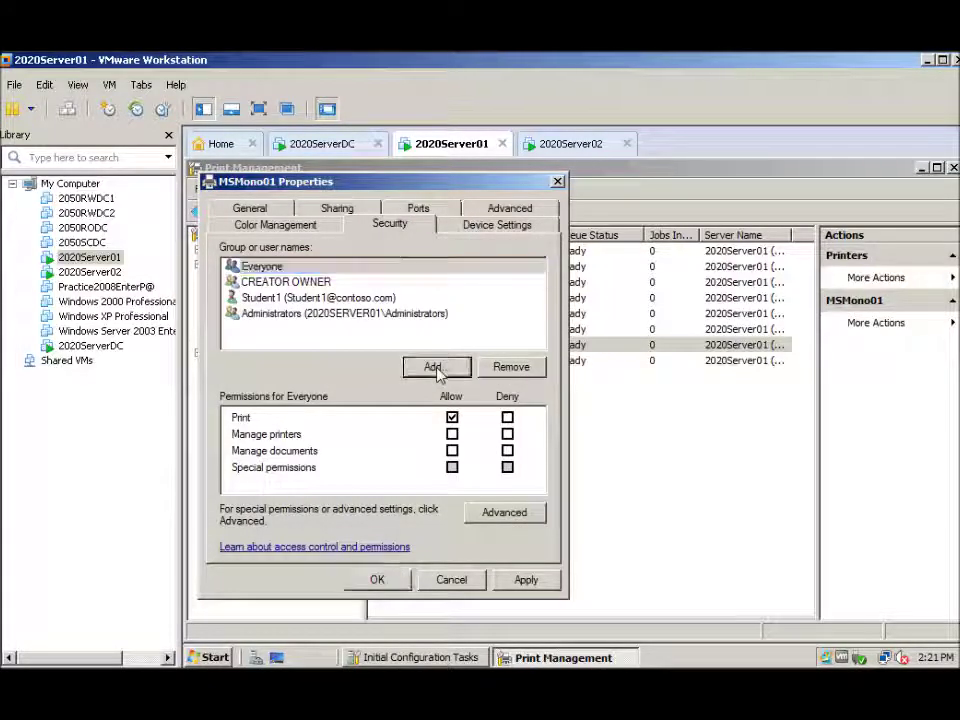
click(433, 367)
text(d)
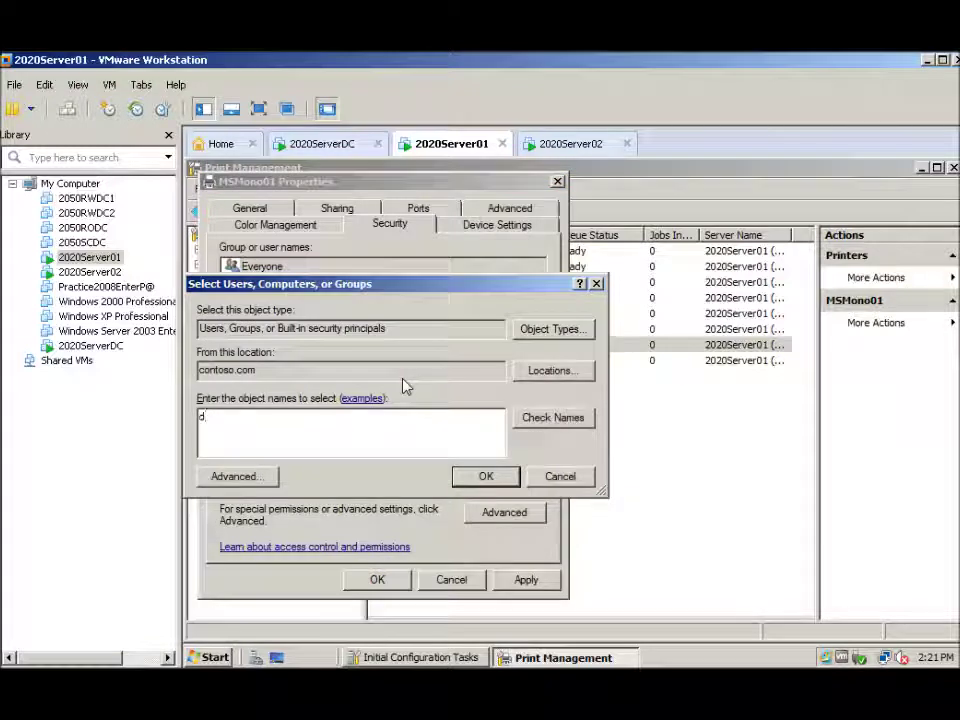
text(omain users)
click(557, 418)
click(479, 479)
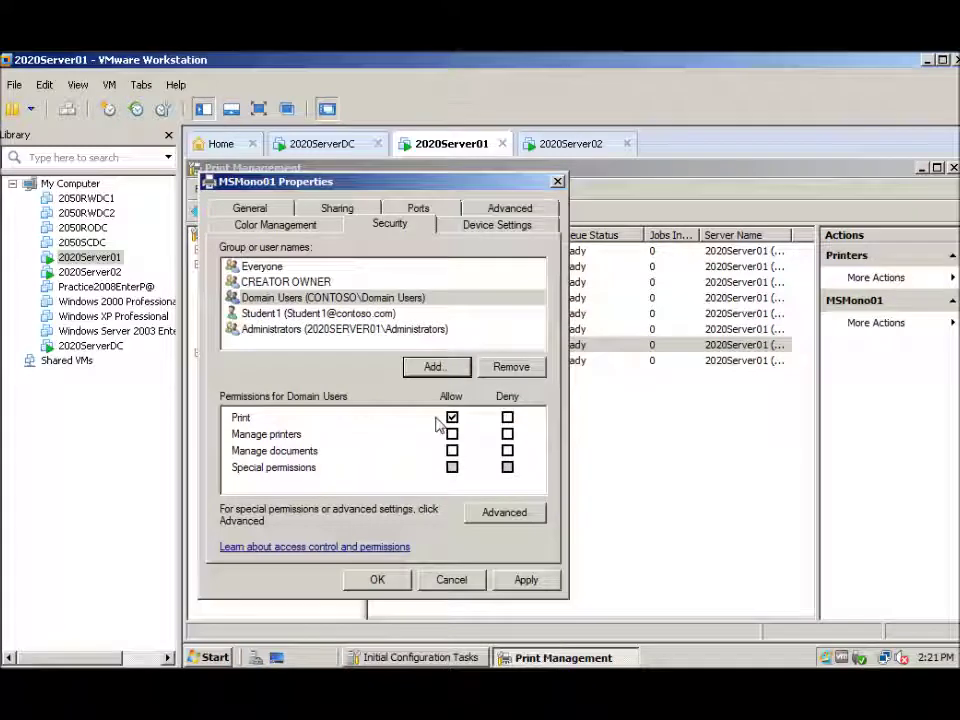
key(Home)
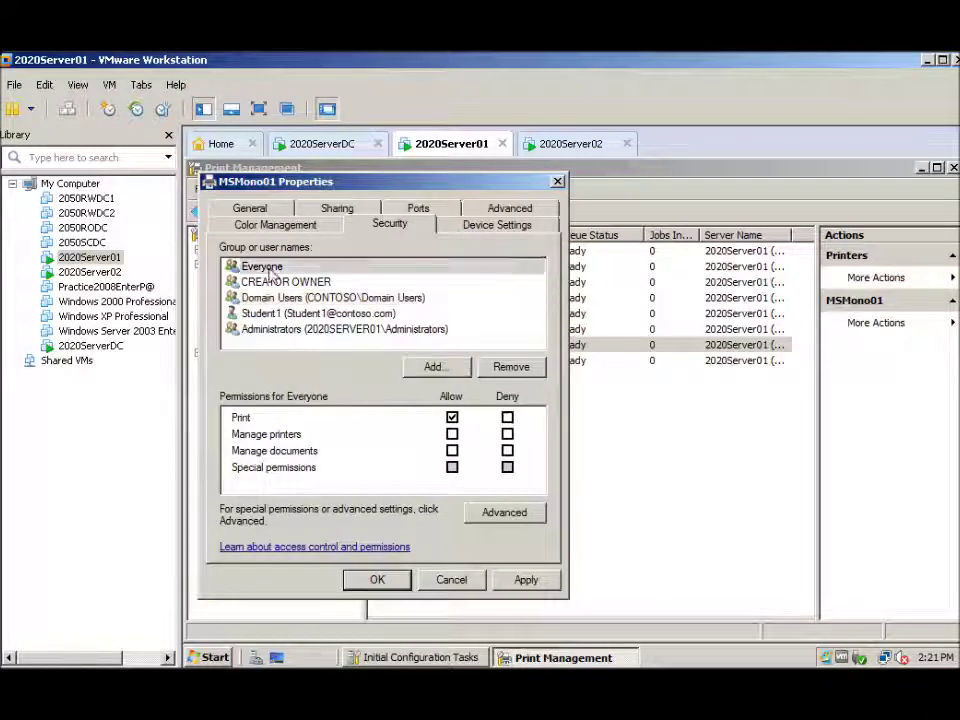
click(512, 368)
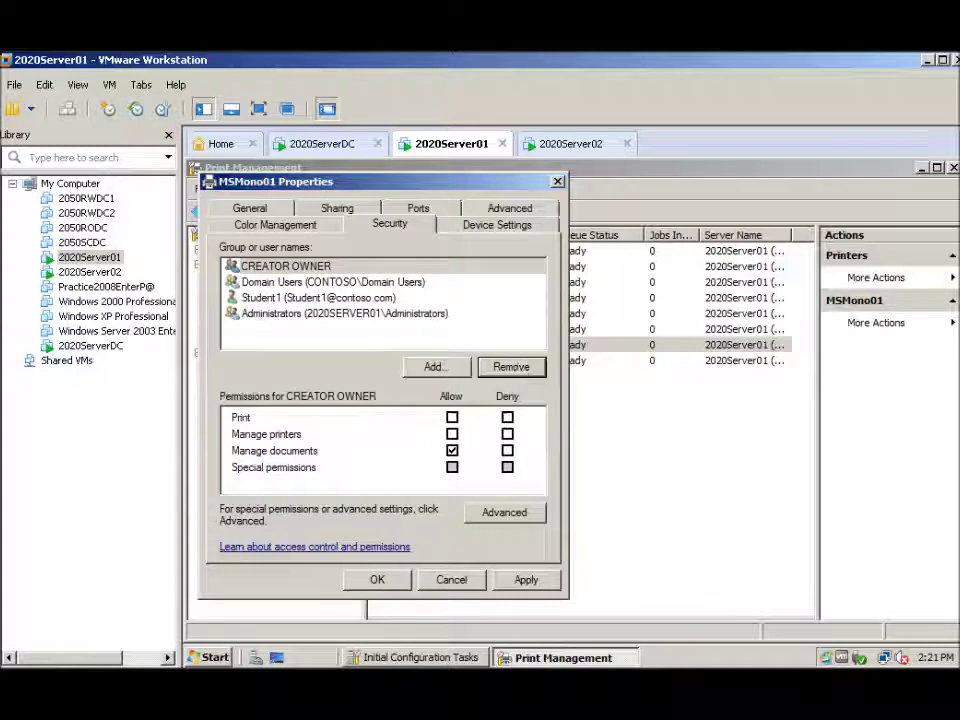
Step: Set MSMono01 to start printing after the last page is spooled and to hold mismatched documents, and save the properties
click(505, 211)
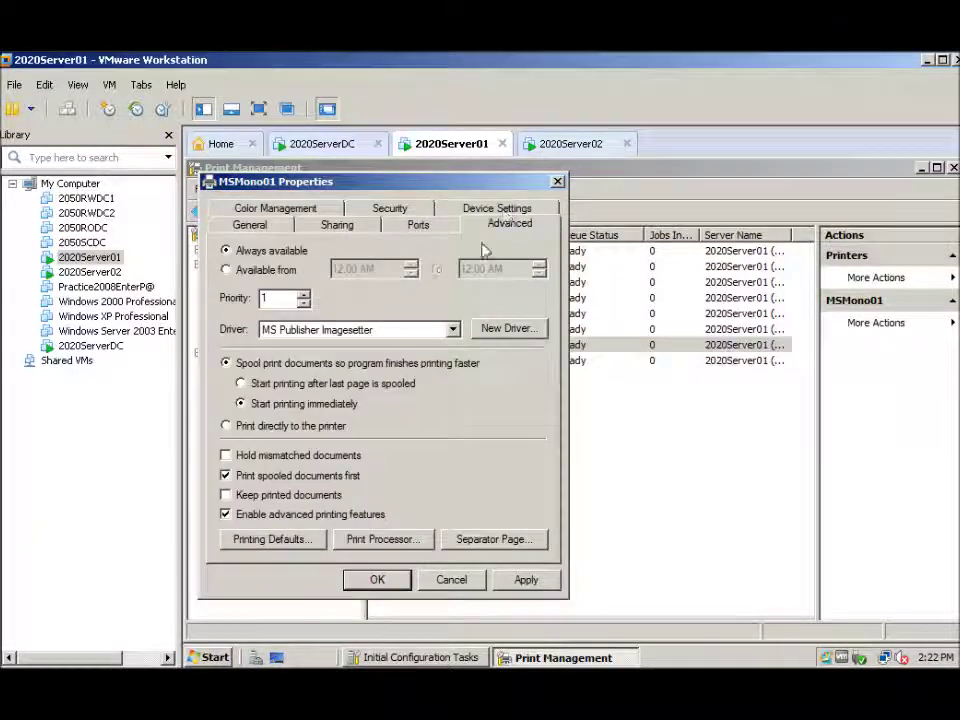
click(241, 385)
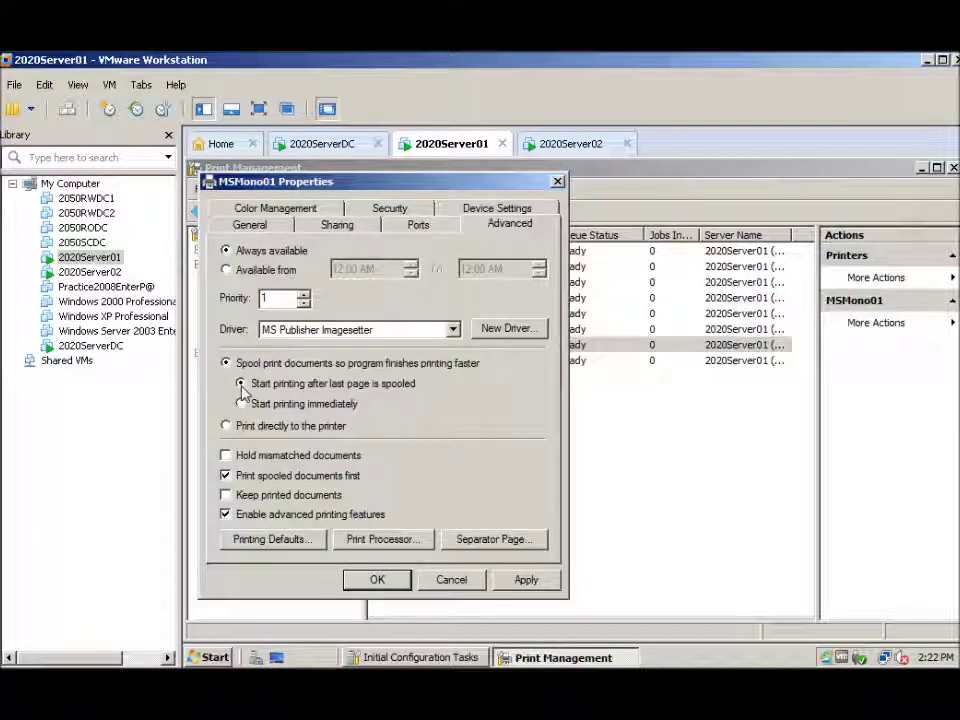
click(226, 457)
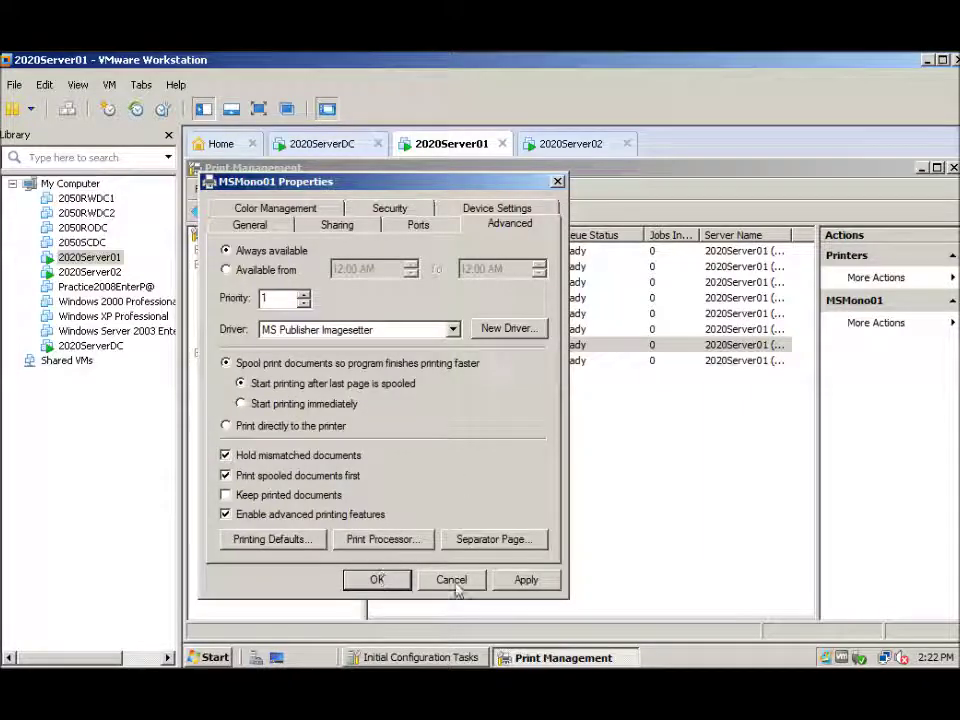
click(377, 580)
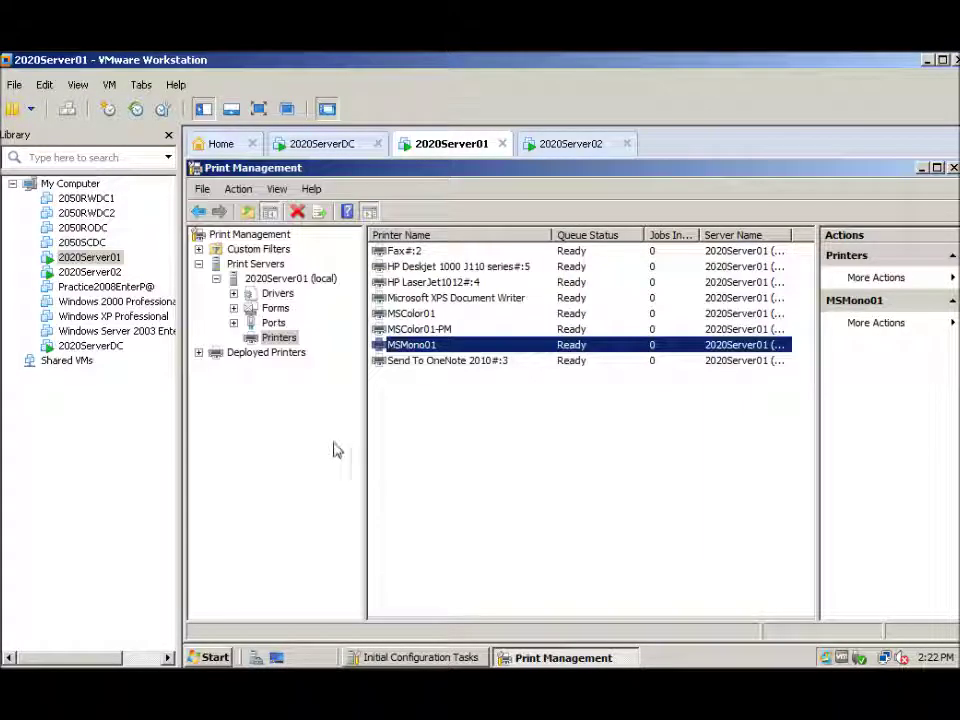
Step: Minimize Print Management, switch to Internet Explorer and print its current page to MSMono01
click(921, 170)
click(213, 657)
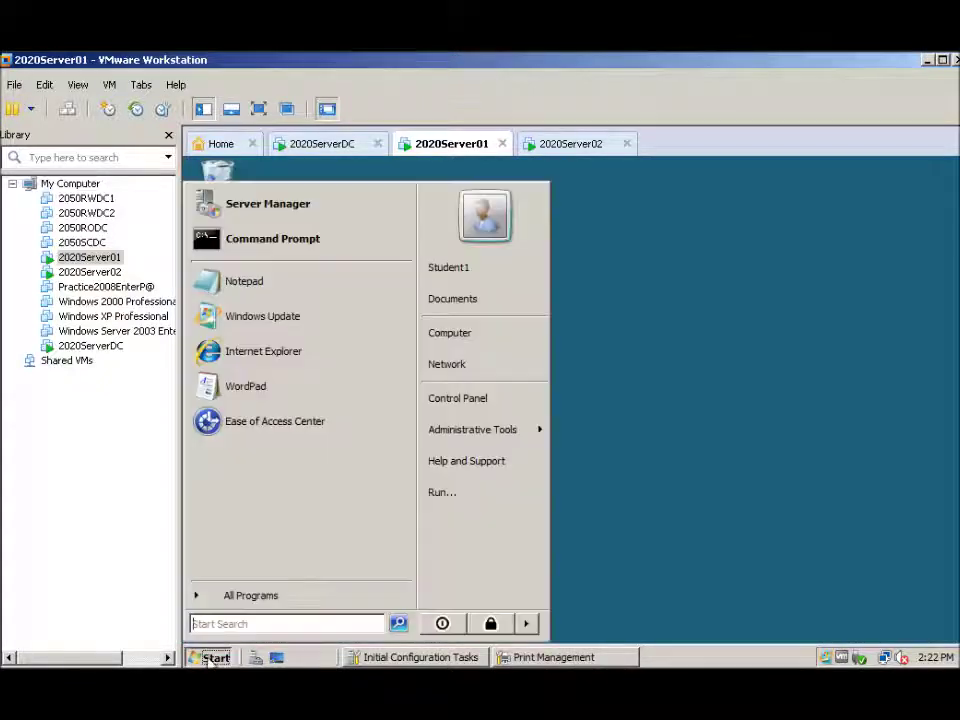
click(260, 351)
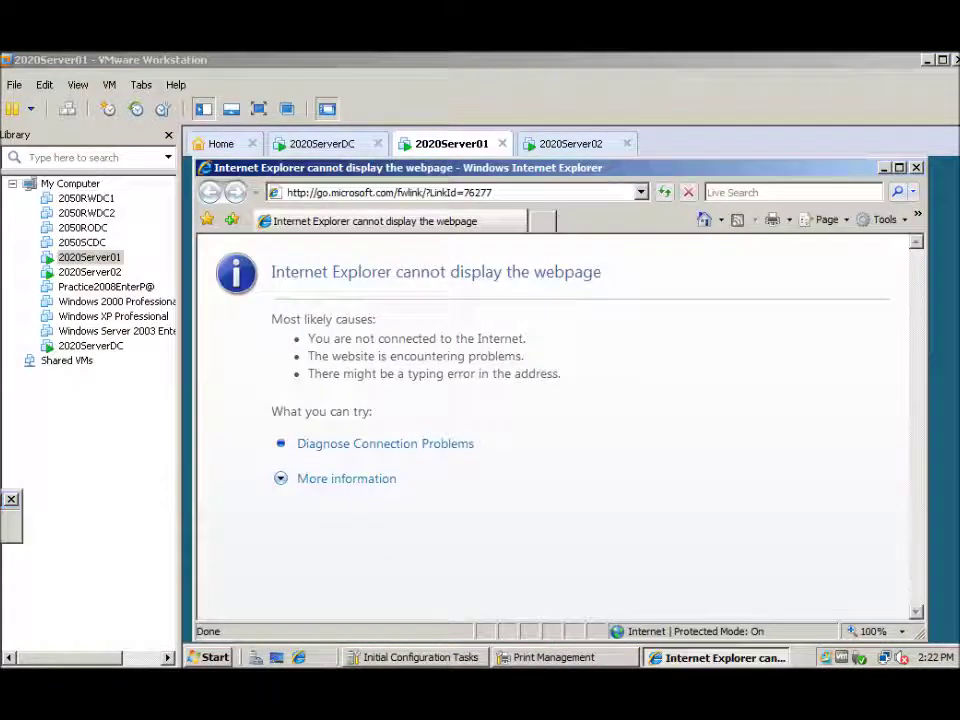
click(789, 222)
click(689, 242)
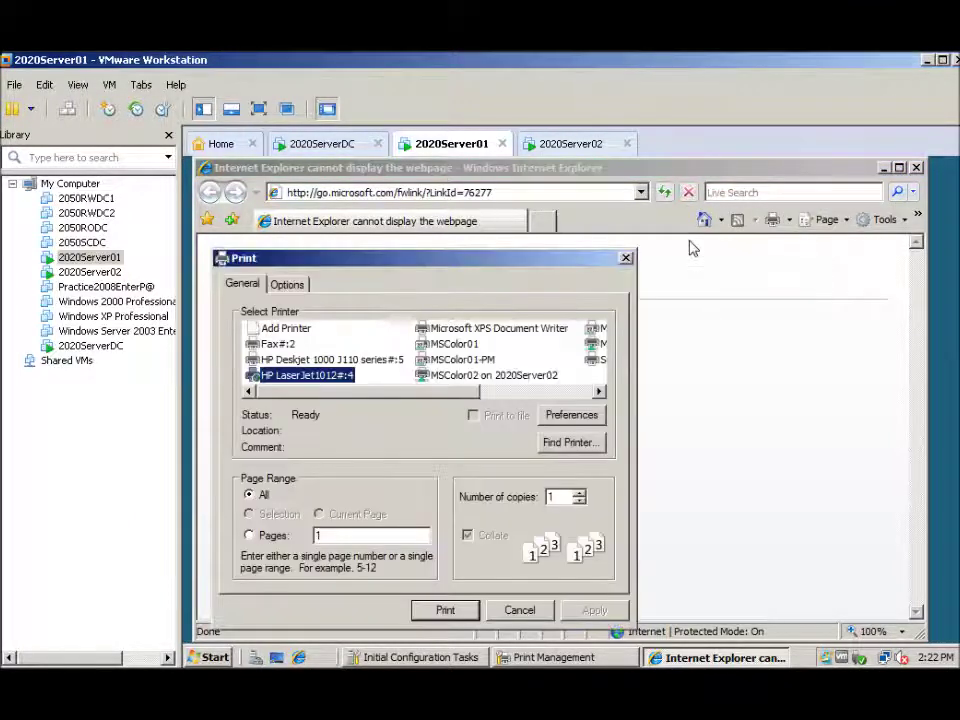
scroll(454, 346, down, 1)
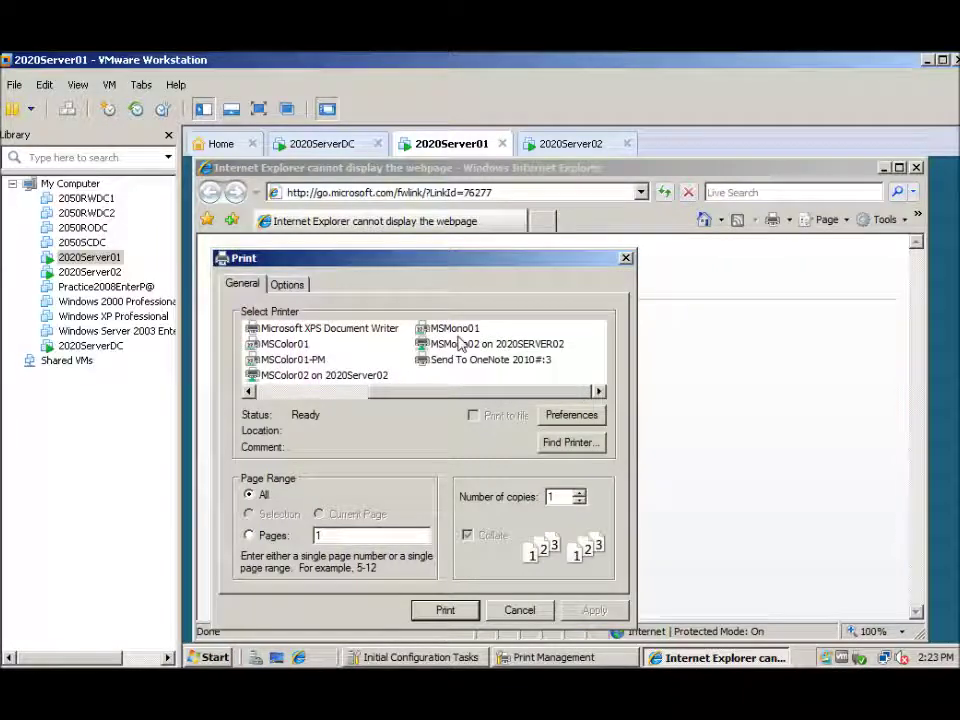
click(456, 329)
click(442, 614)
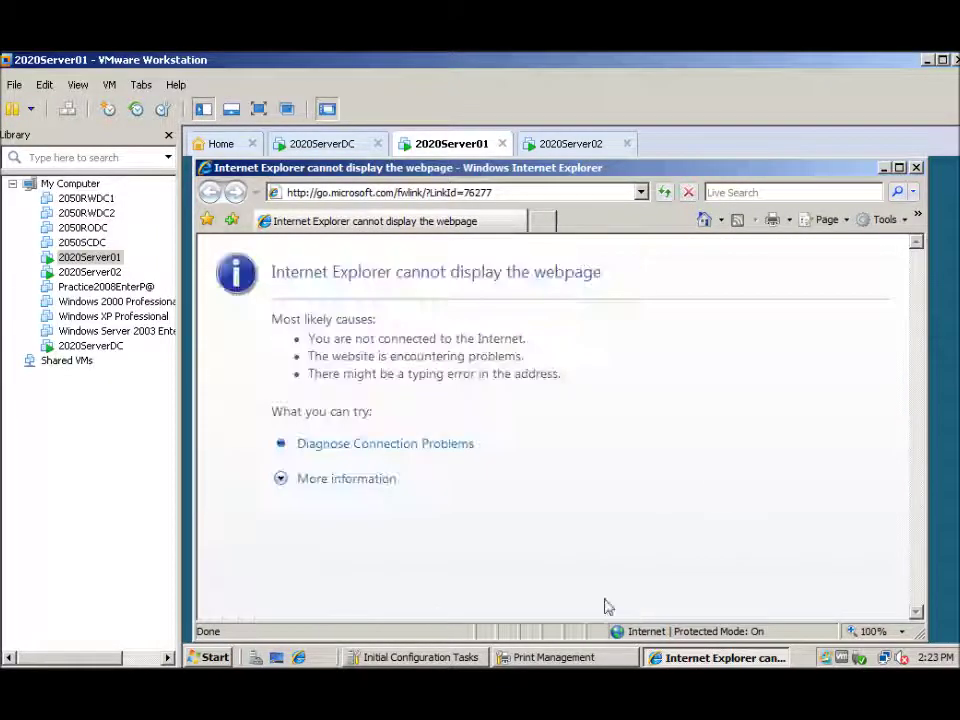
Step: Send the same web page to MSMono01 again for additional queued jobs, and close the browser
click(790, 219)
click(733, 241)
click(789, 220)
click(684, 241)
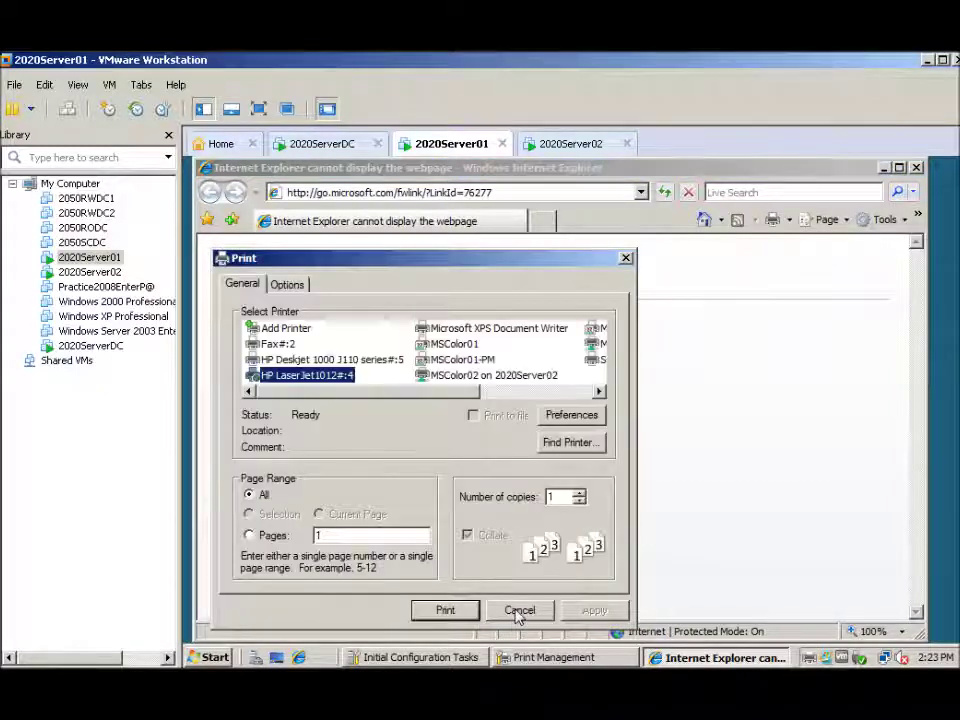
click(600, 392)
click(452, 328)
click(446, 611)
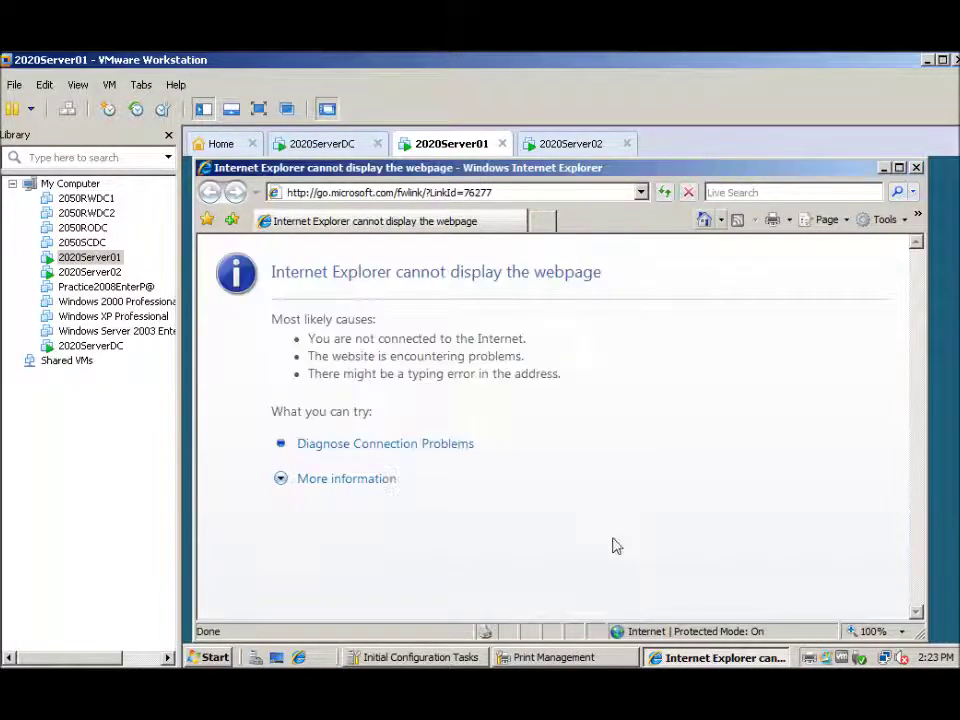
click(917, 168)
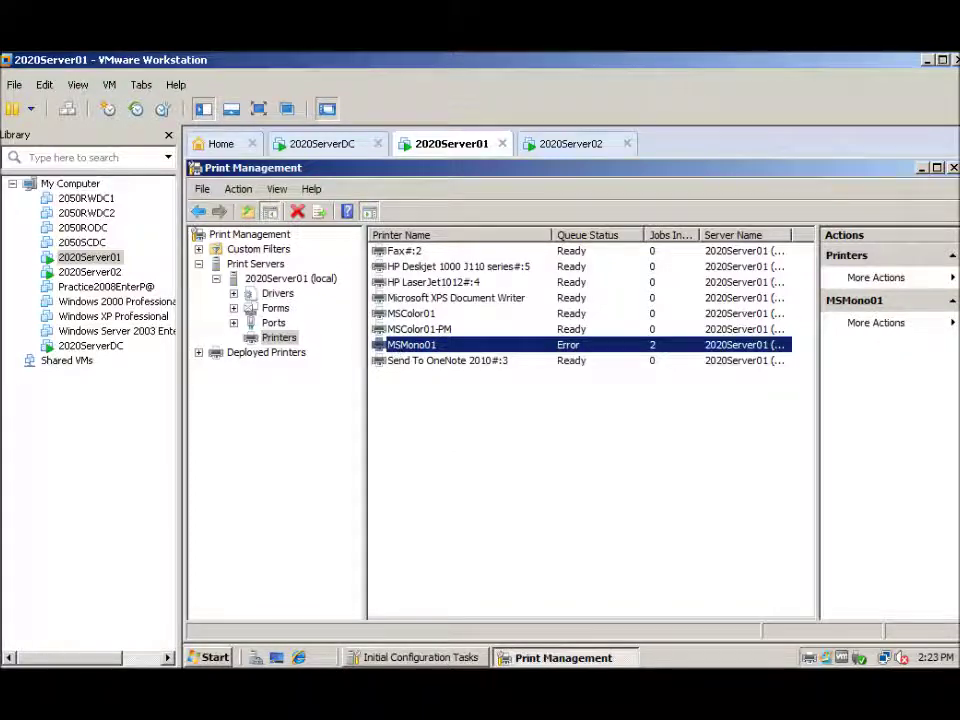
Step: Show the extended view for the Printers list in Print Management and display the print jobs of MSMono01
right_click(277, 345)
click(297, 365)
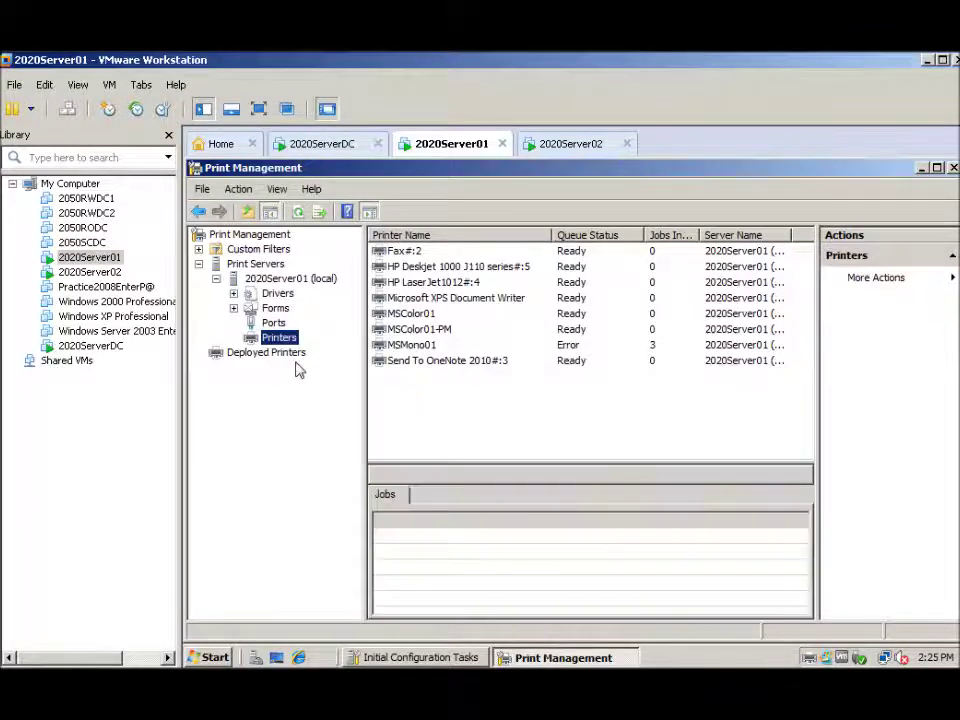
click(400, 345)
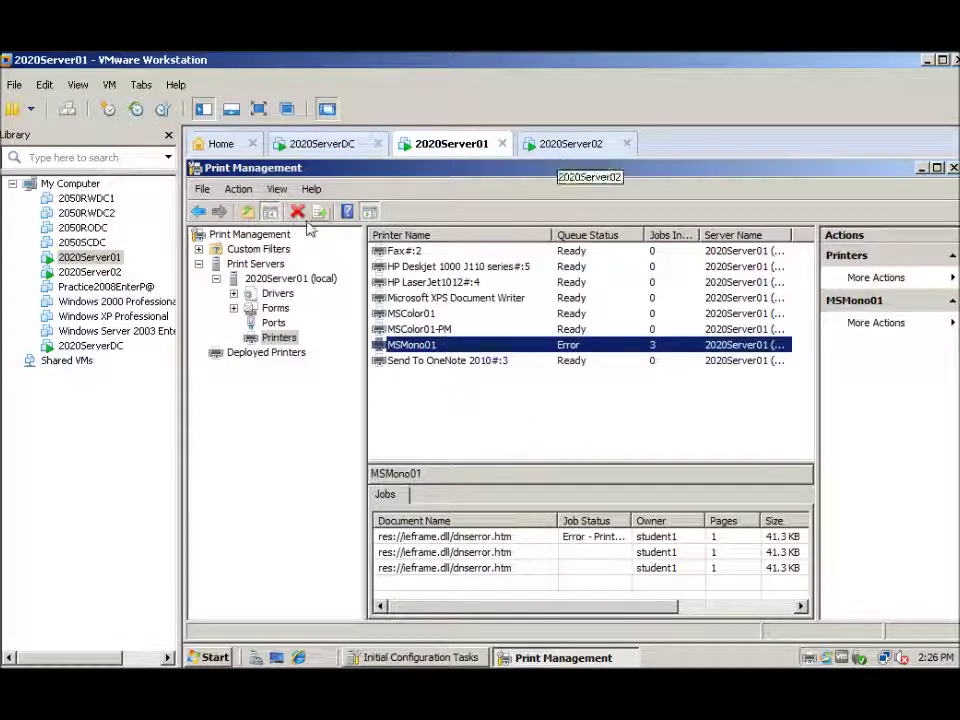
Step: Add 2020Server02 to the list of print servers in Print Management and apply the change
click(250, 264)
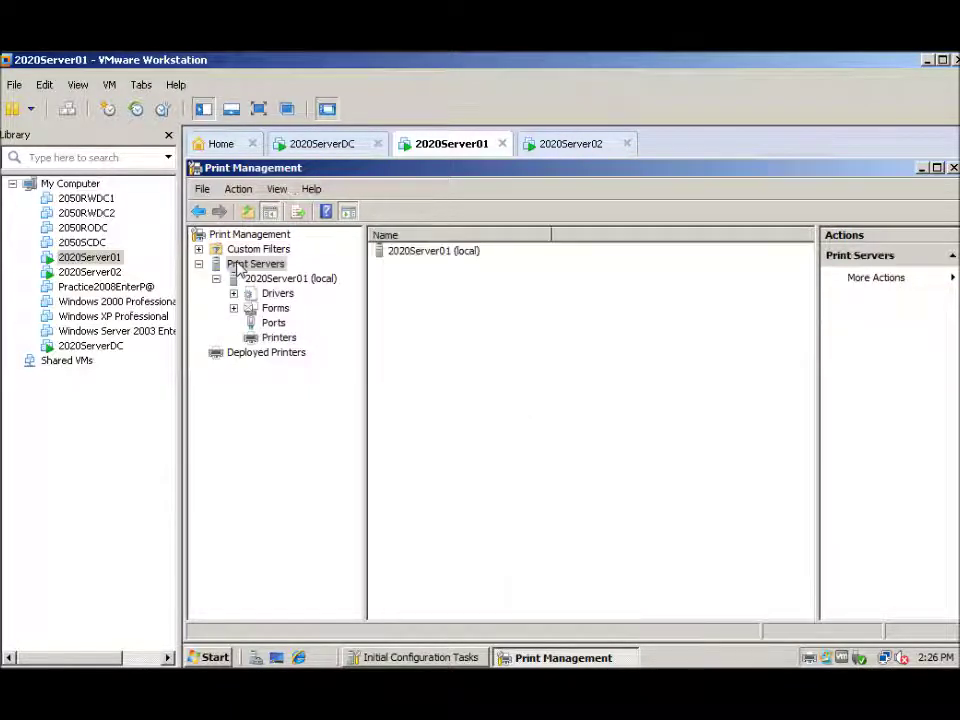
right_click(240, 268)
click(255, 271)
click(443, 317)
text(2020Server02)
click(714, 298)
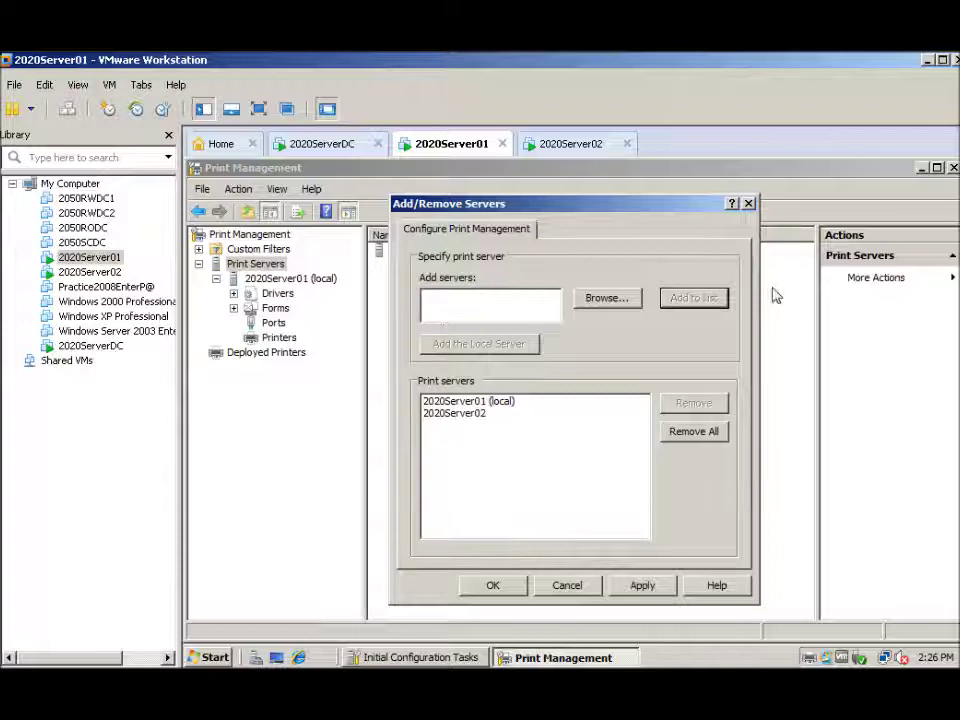
click(643, 586)
click(493, 585)
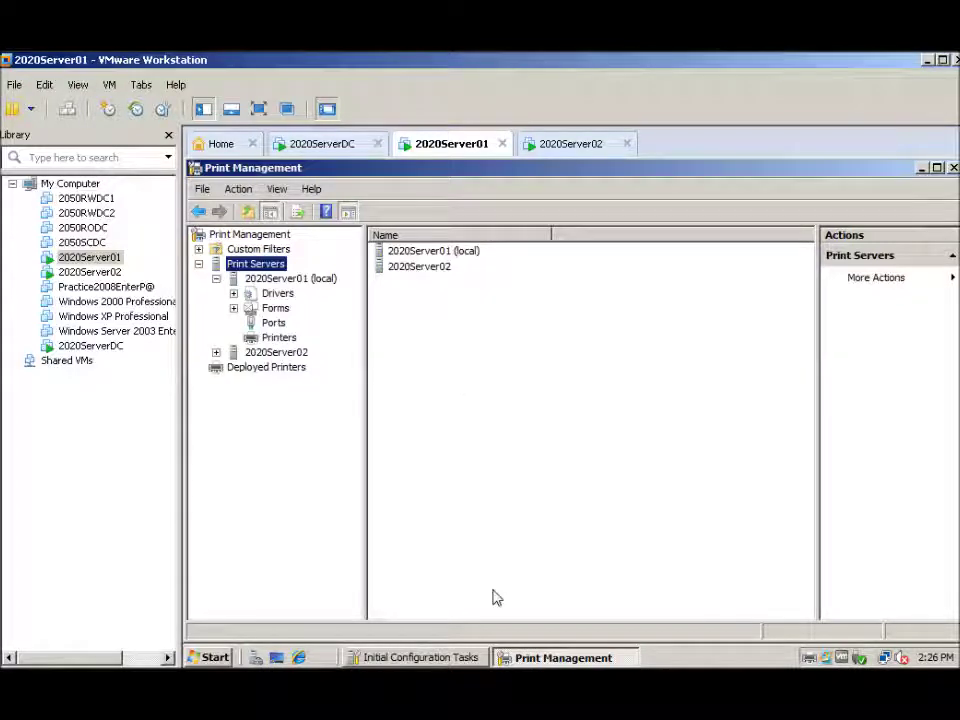
Step: List the printers of 2020Server02 and display the print jobs of MSMono02
click(216, 352)
click(262, 411)
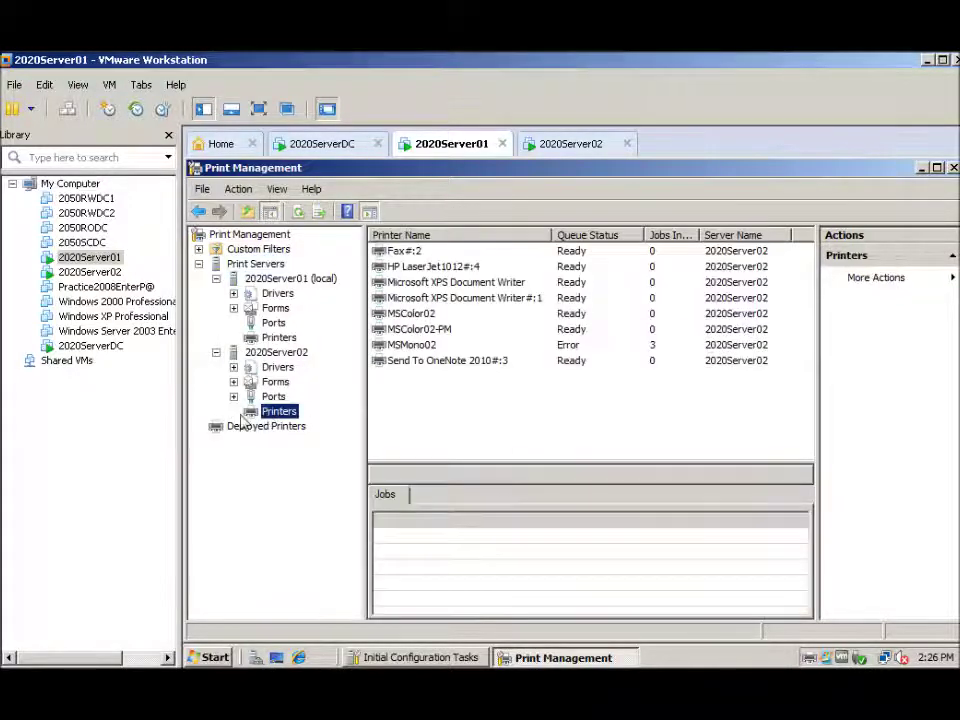
click(421, 346)
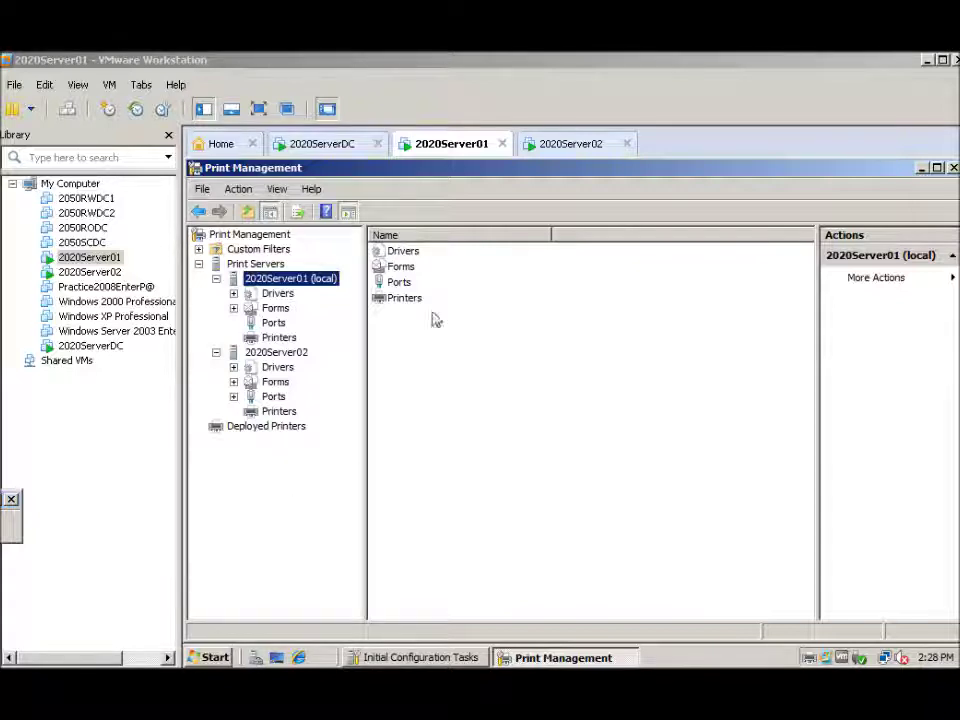
Step: Start adding a TCP/IP printer on 2020Server01 with IP address and port name 10.1.1.220 and driver auto-detection turned off
right_click(266, 283)
click(292, 285)
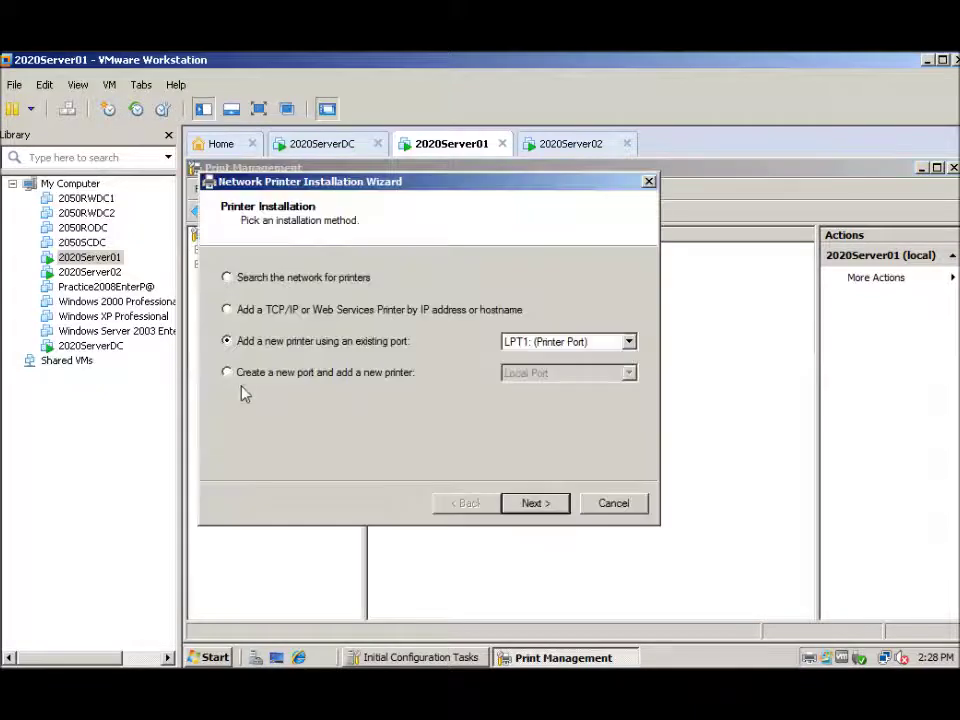
click(228, 310)
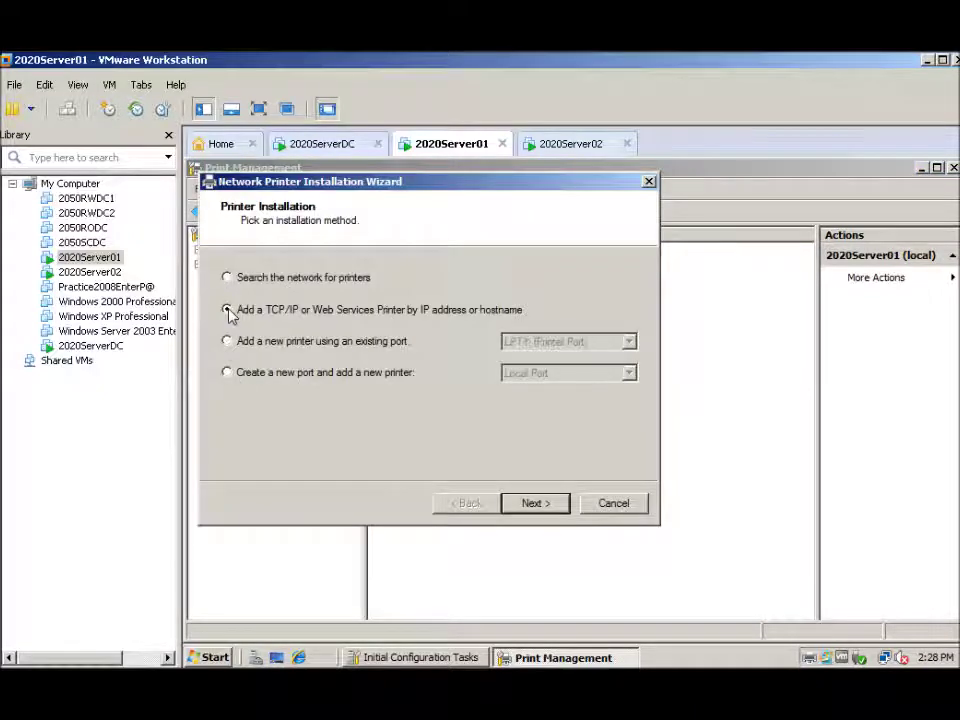
click(537, 501)
click(391, 307)
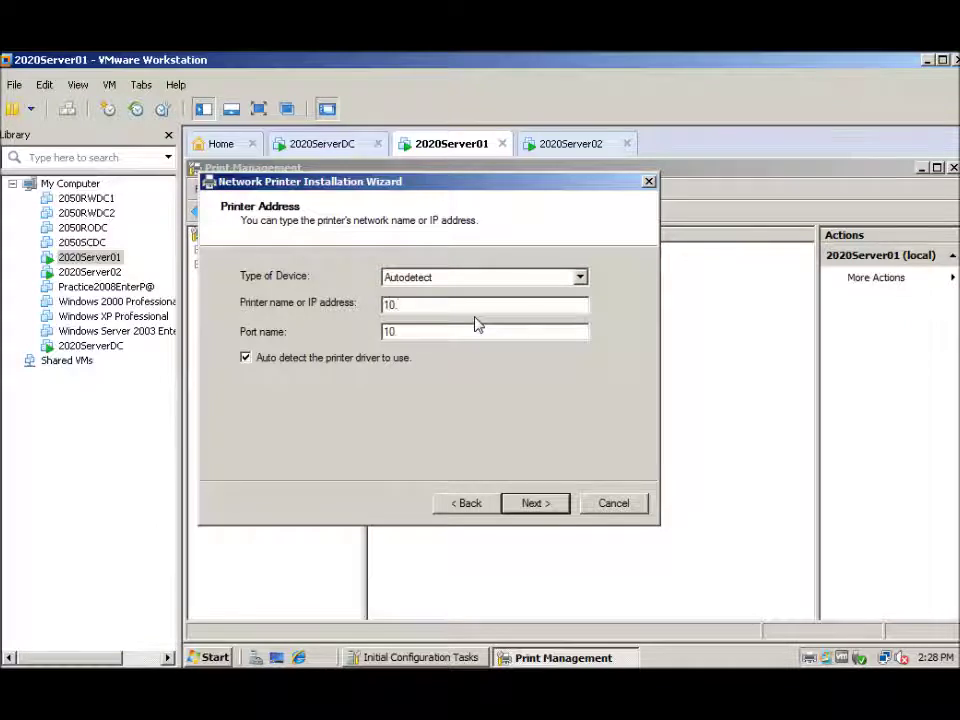
text(10.1.1.220)
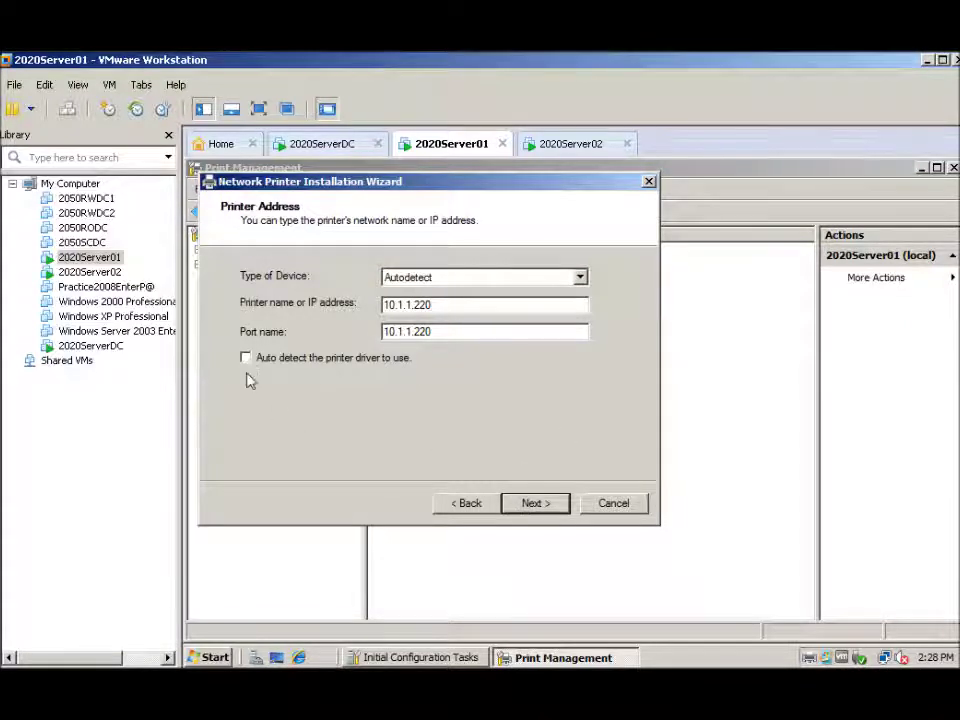
click(536, 505)
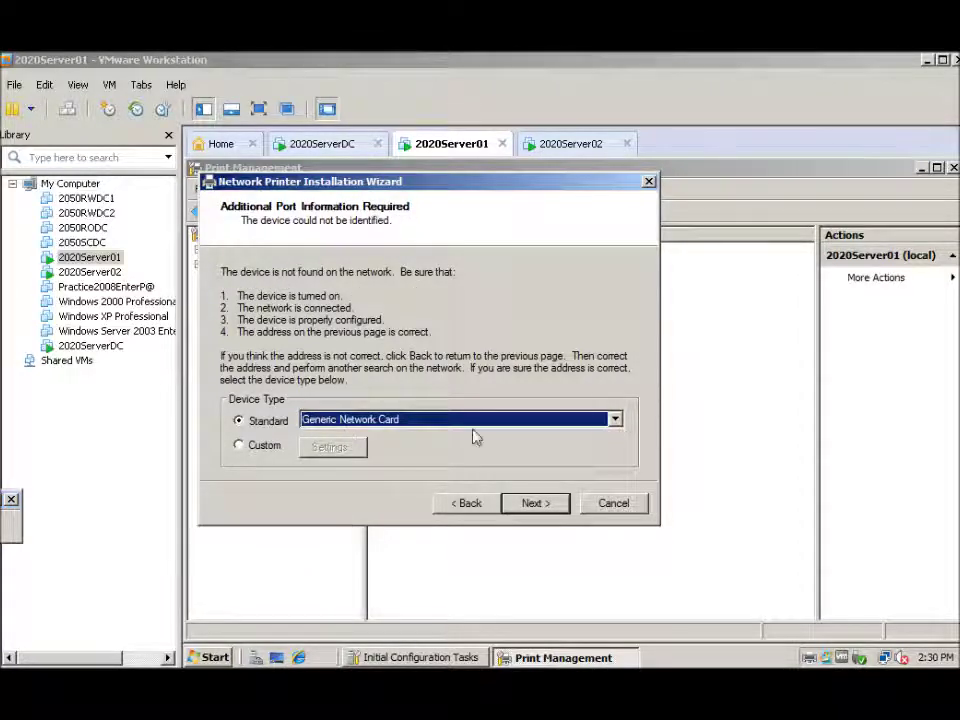
Step: Set the port's device type to Hewlett Packard Jet Direct and choose a new HP LaserJet 4250 PCL 5 driver for installation
click(615, 423)
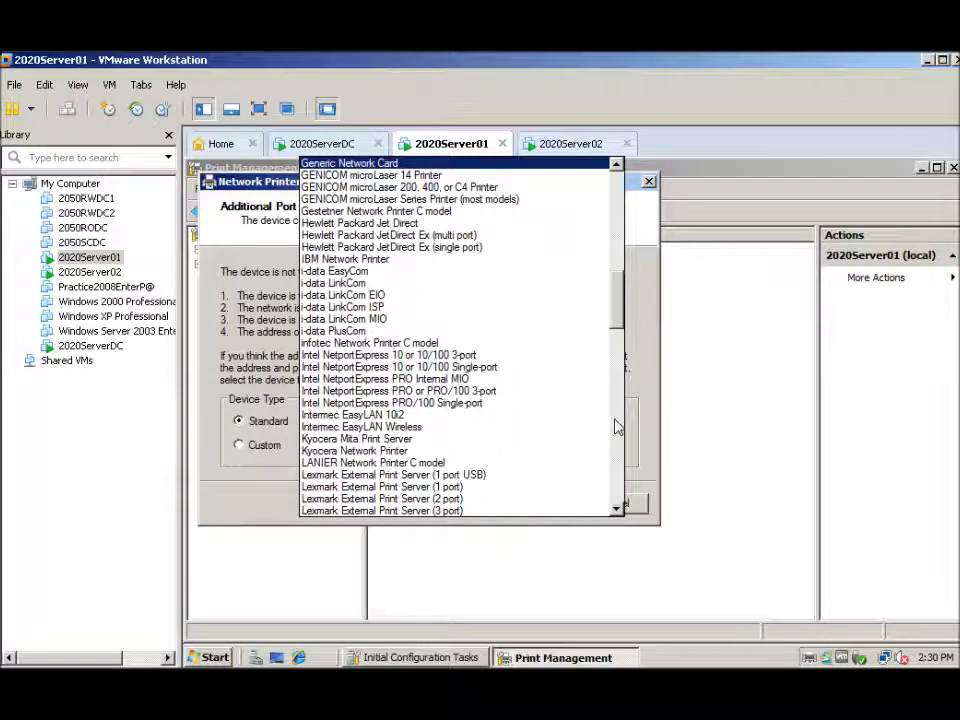
click(345, 226)
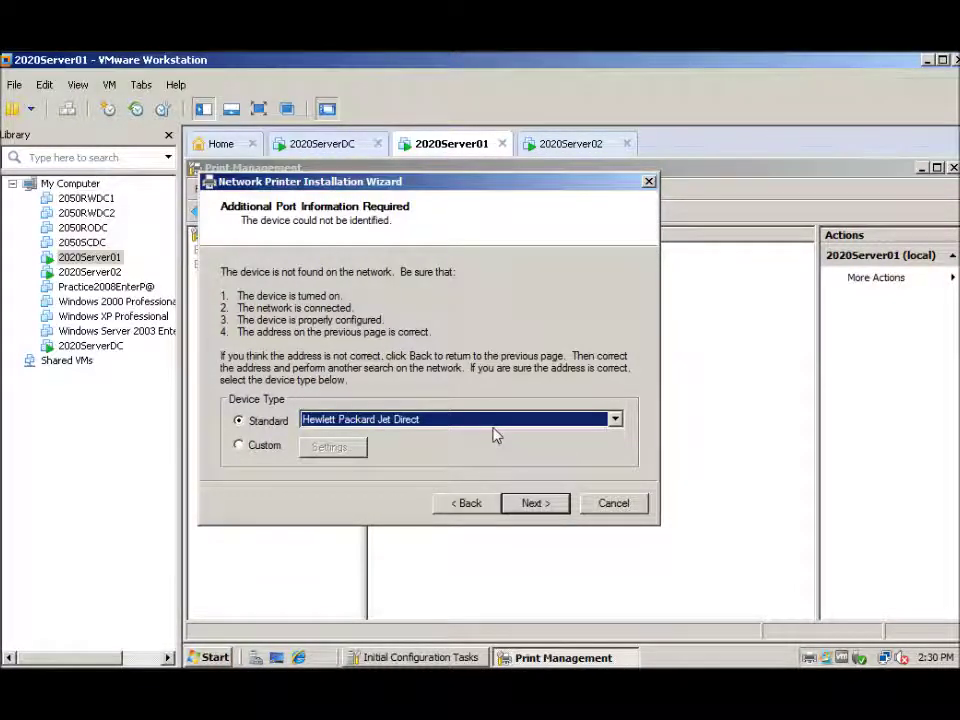
click(534, 503)
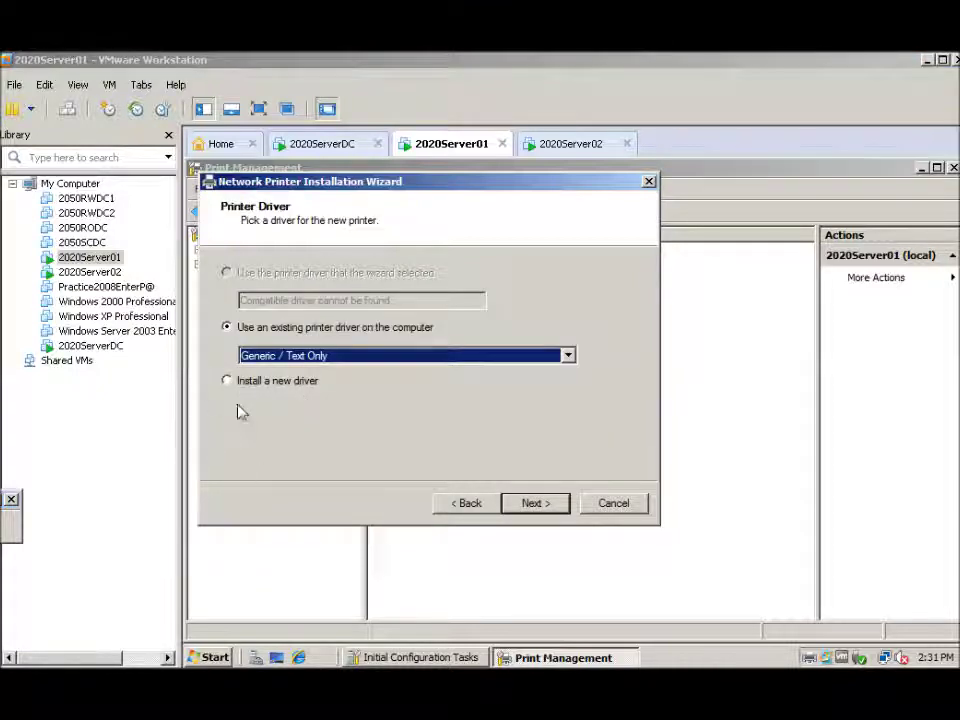
click(229, 382)
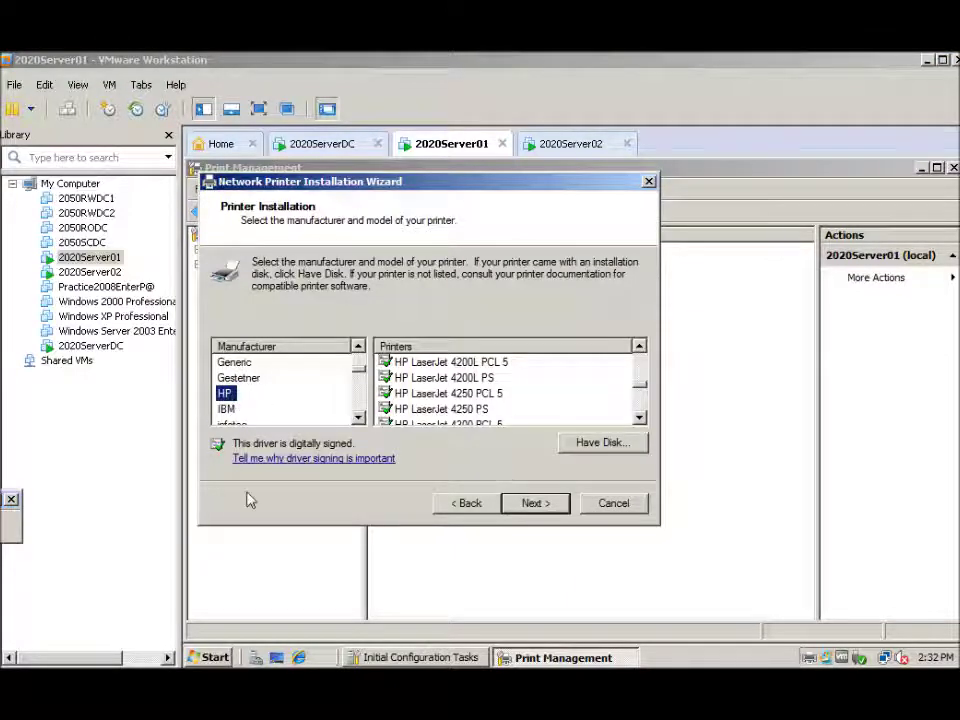
click(450, 399)
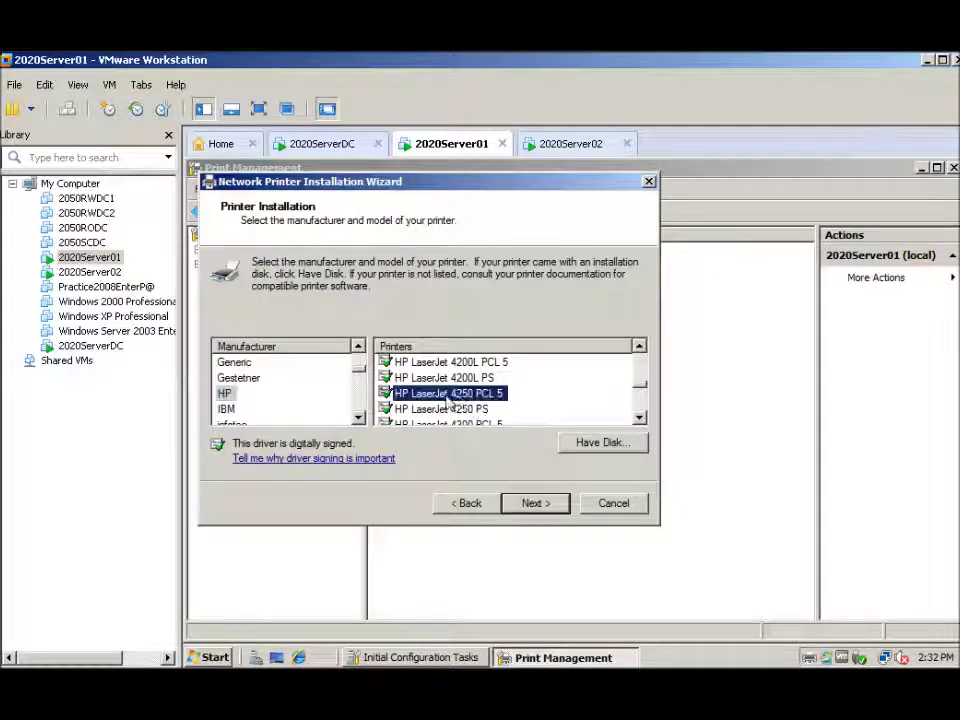
click(538, 506)
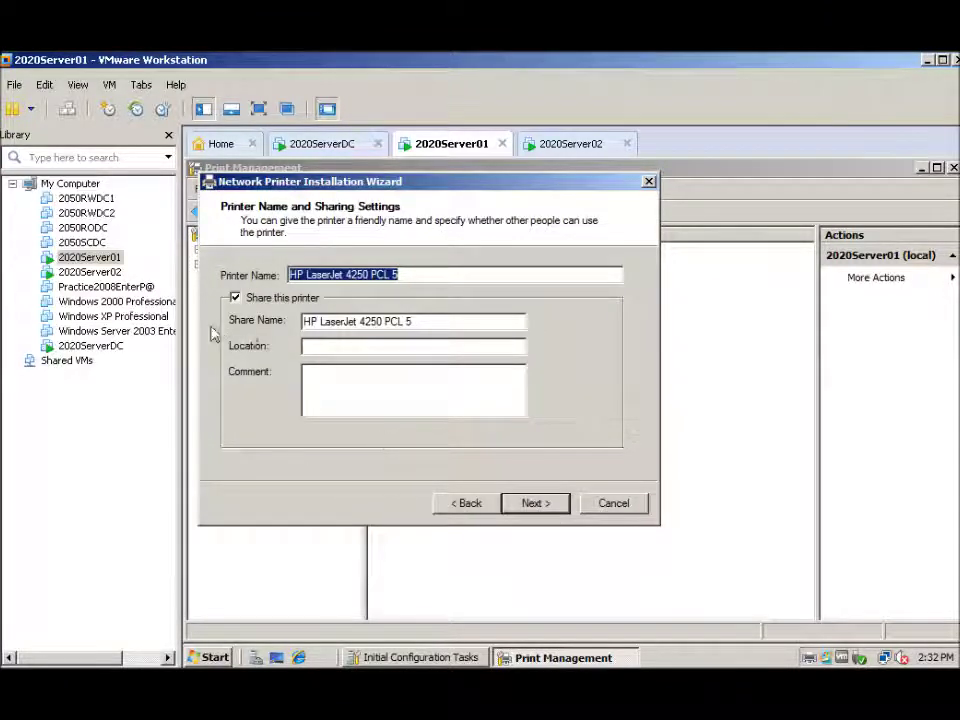
Step: Name the printer HP LaserJet 4250 PCL 5-220, add a hyphenated suffix to its share name, and continue through the installation
click(409, 282)
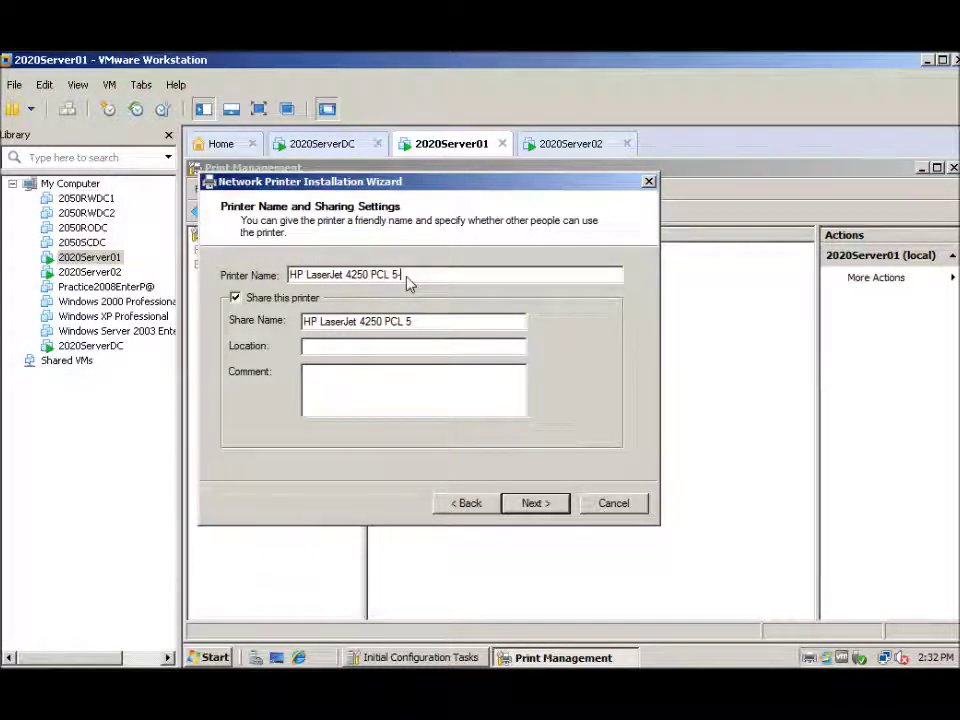
text(-220)
click(414, 323)
text(-)
click(534, 504)
click(534, 504)
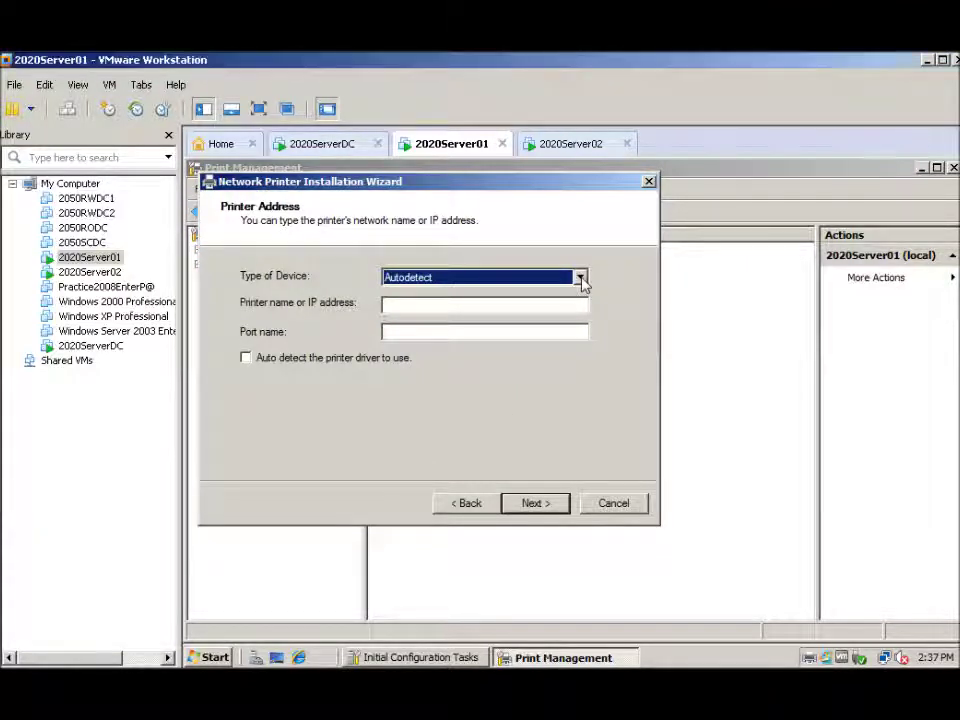
Step: Set the device type of the next network printer to TCP/IP Device and begin its IP address with 10
click(580, 278)
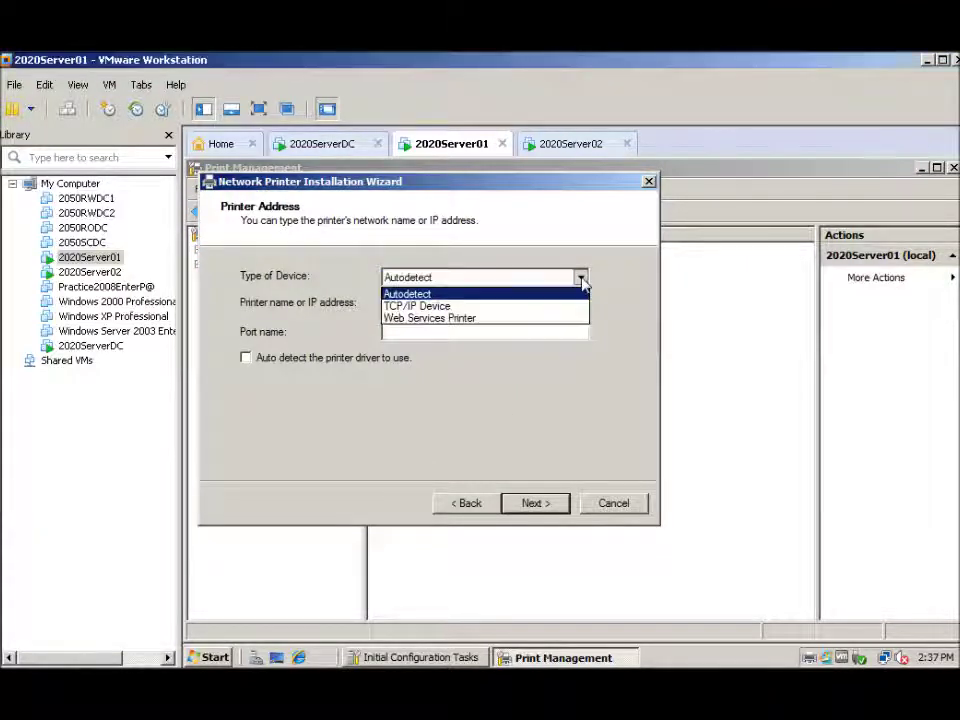
click(405, 306)
click(394, 311)
text(10)
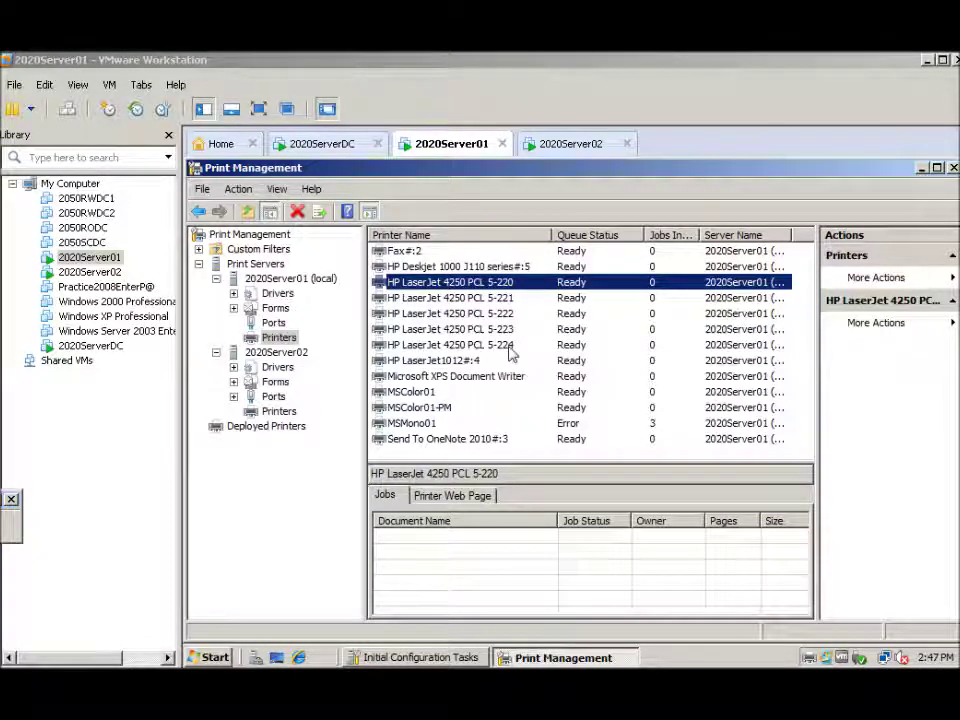
Step: Enable printer pooling on HP LaserJet 4250 PCL 5-220, add the ports of printers 221 through 224, and save the properties
right_click(454, 287)
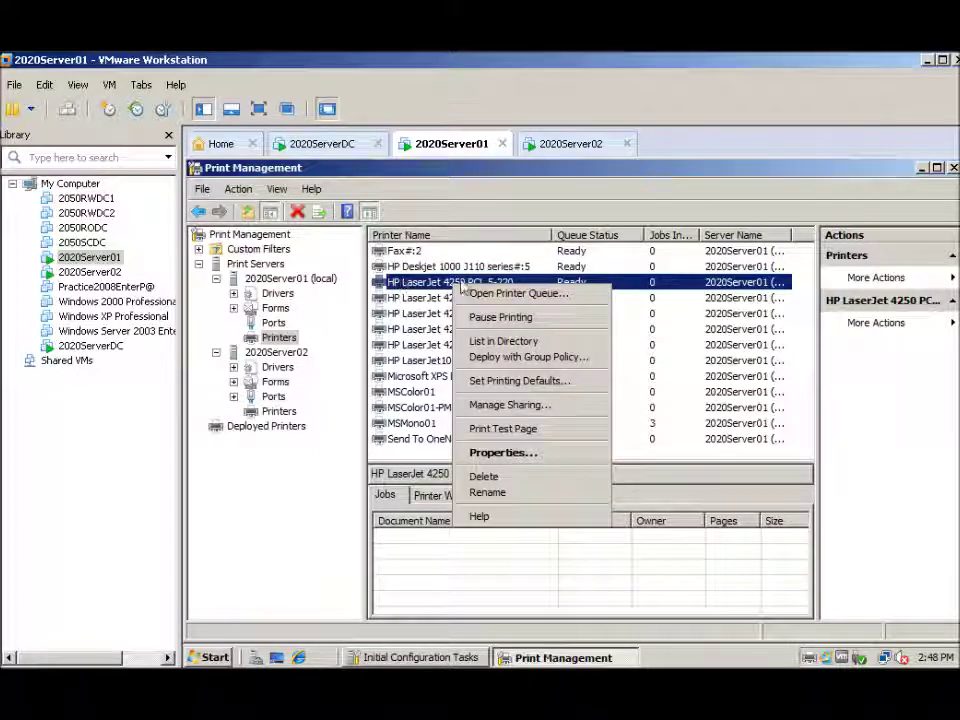
click(502, 453)
click(379, 225)
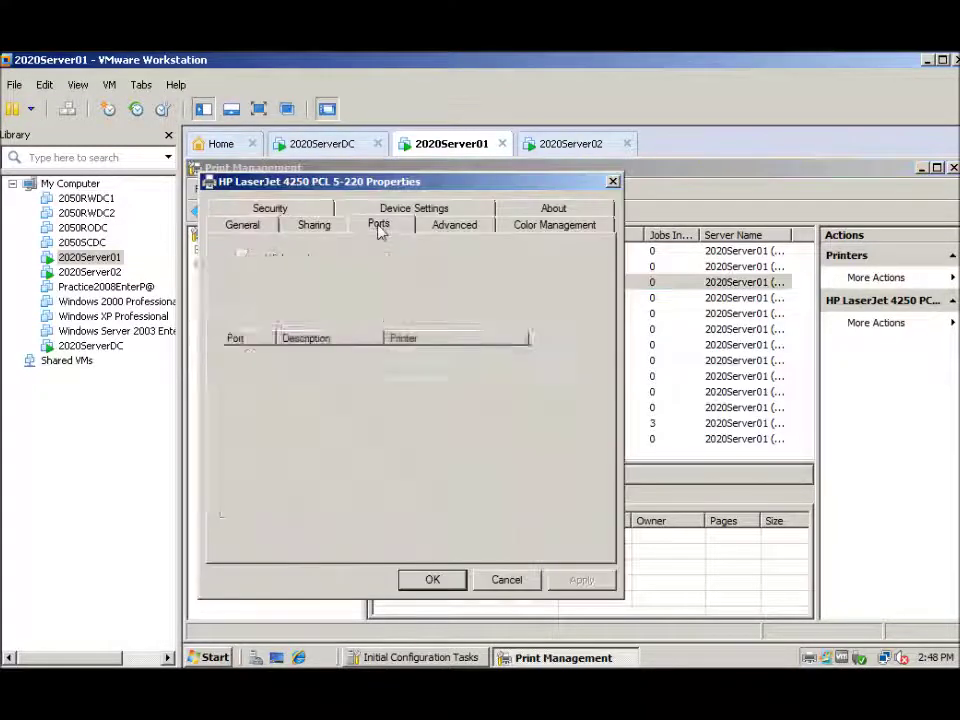
drag(540, 383, 546, 422)
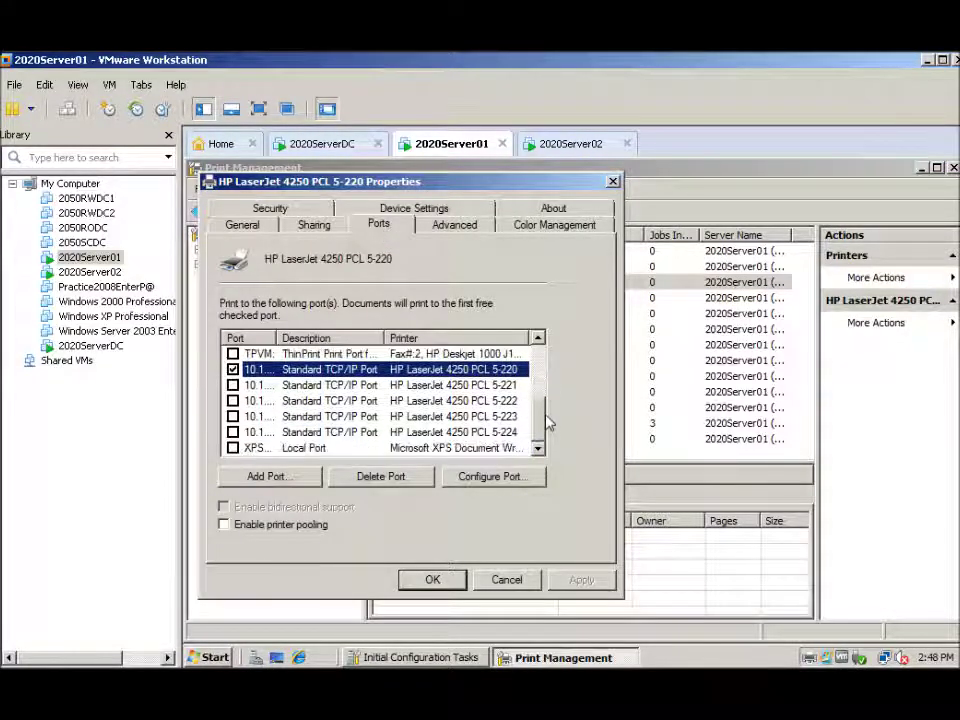
click(224, 525)
click(233, 385)
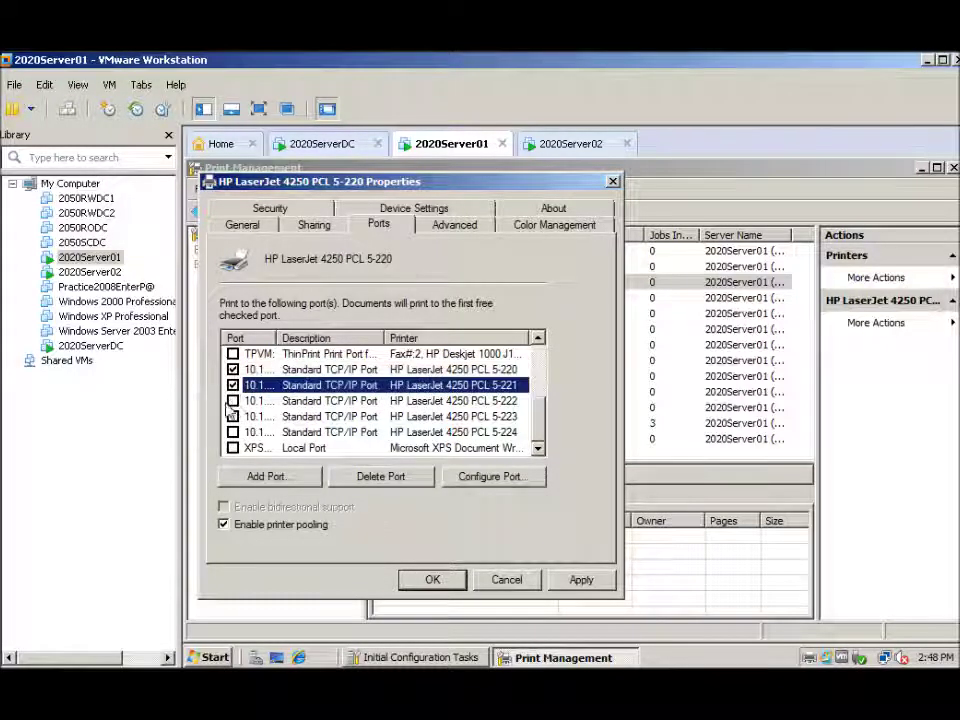
click(233, 401)
click(233, 416)
click(233, 432)
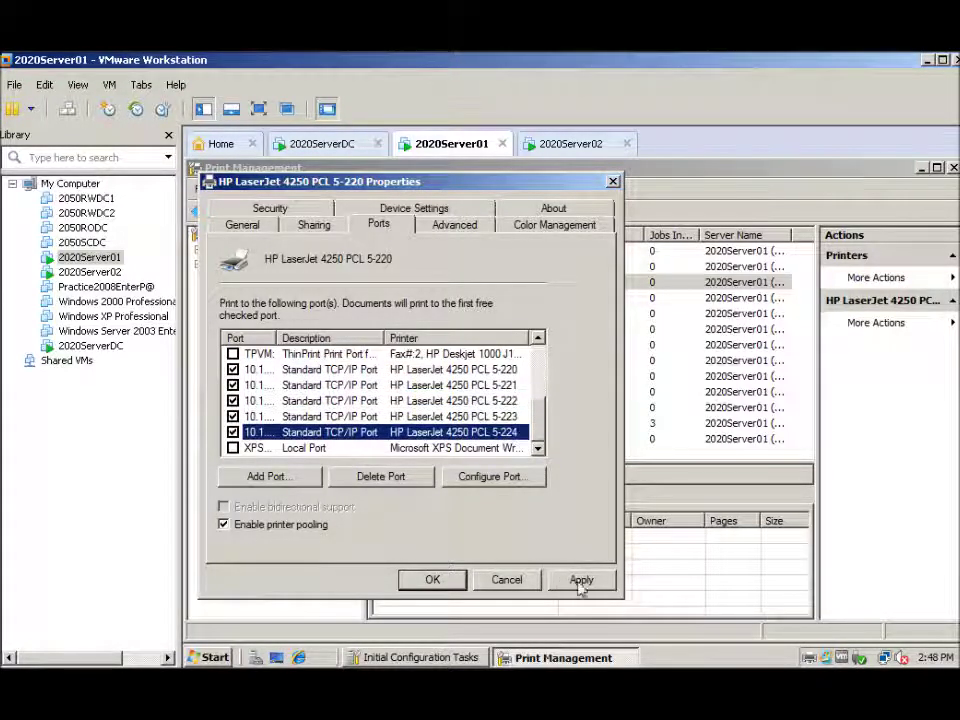
click(580, 582)
click(433, 580)
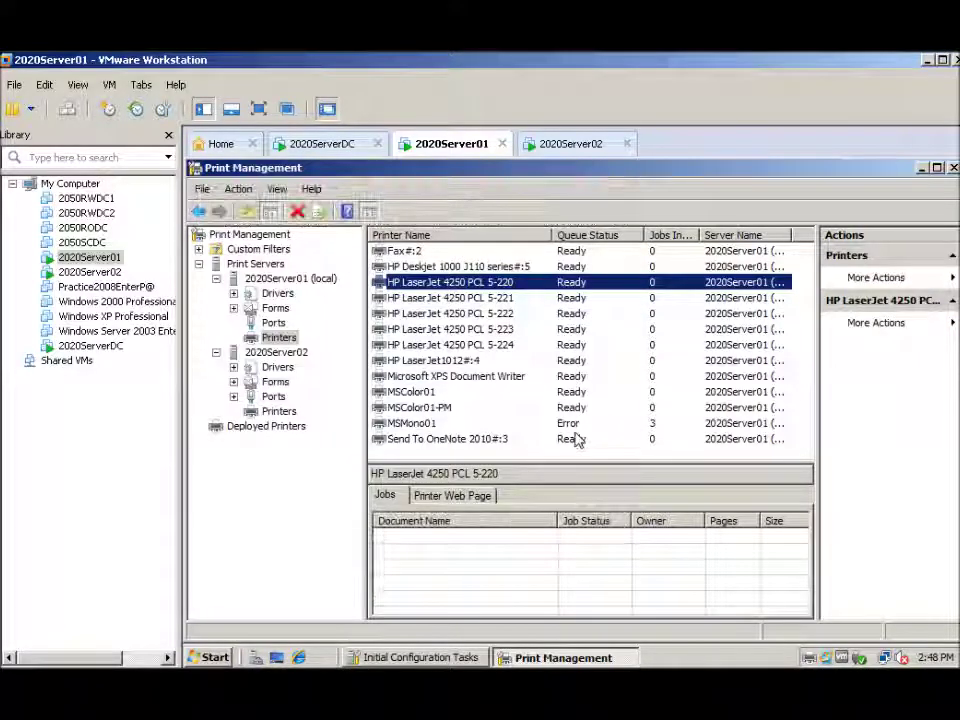